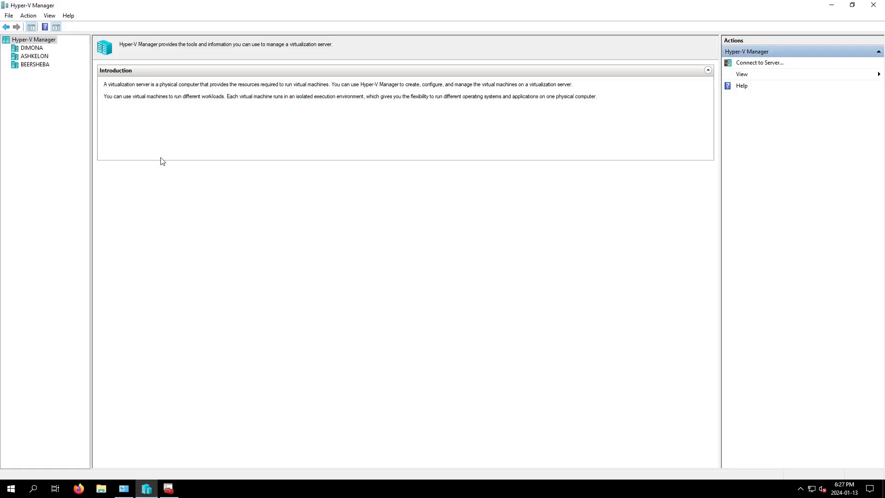
# Switch to the MMC console that holds the Certificates snap-ins for the three hosts
pyautogui.click(169, 488)
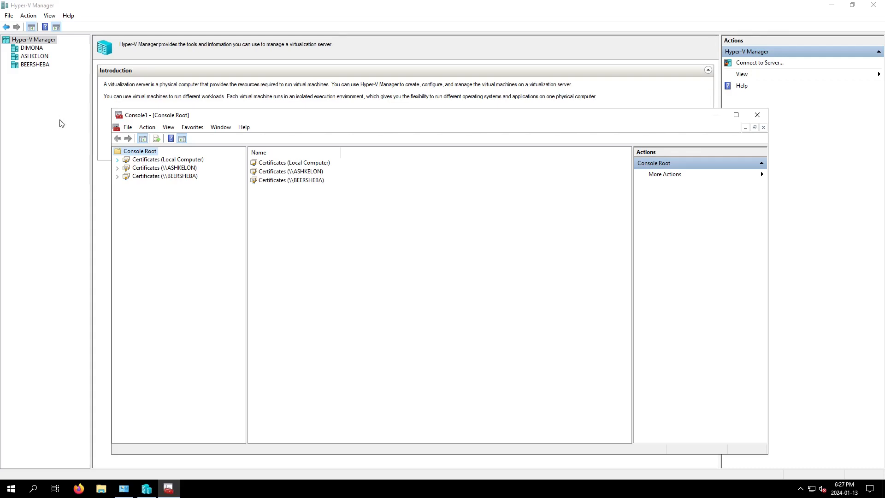
pyautogui.click(128, 128)
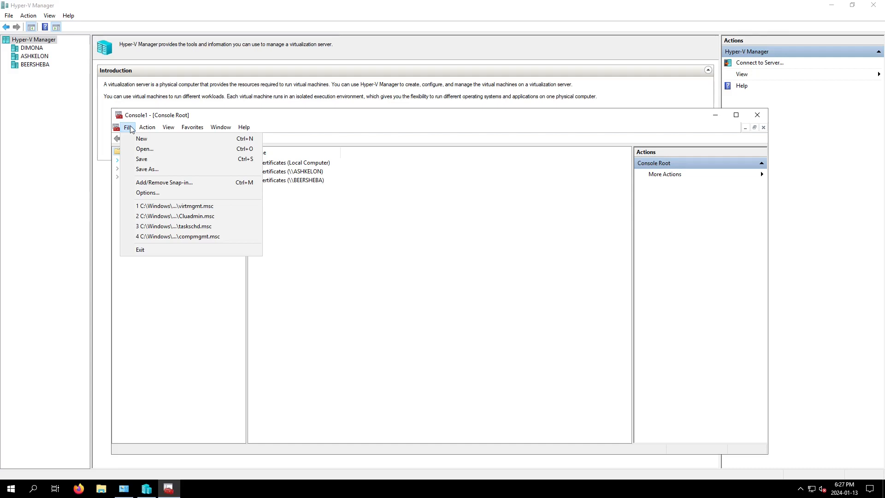
pyautogui.click(164, 182)
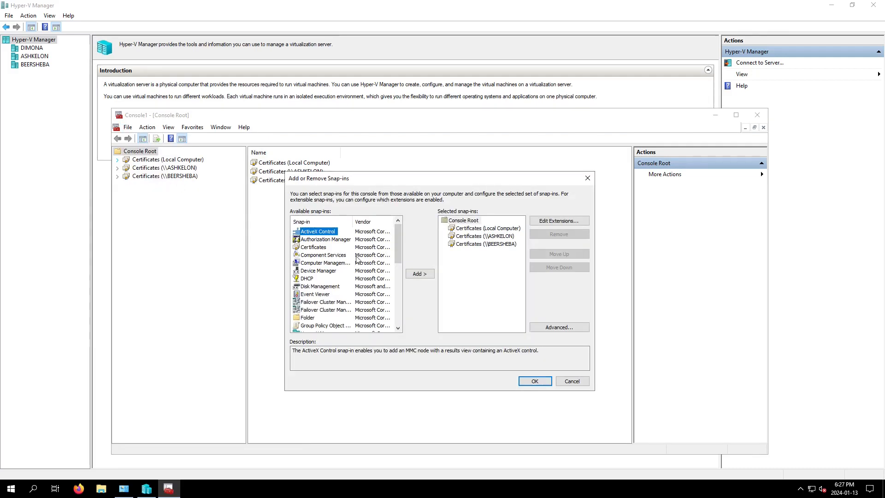
pyautogui.doubleClick(315, 248)
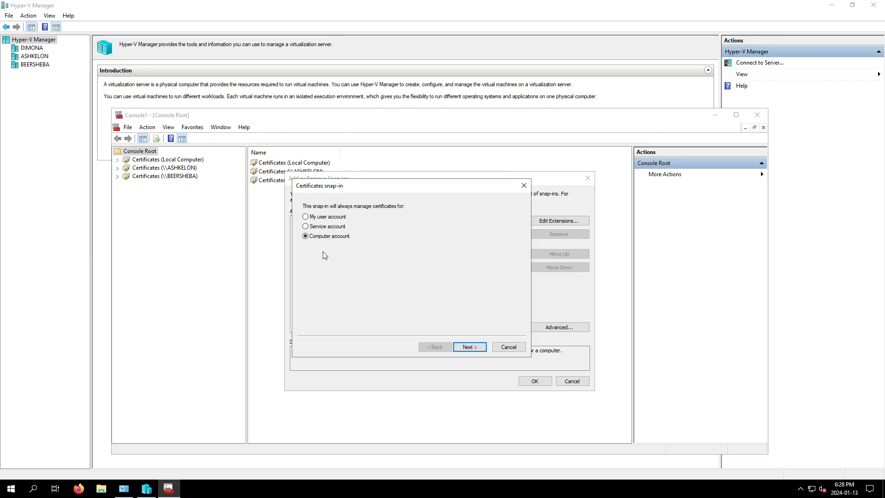
pyautogui.click(468, 347)
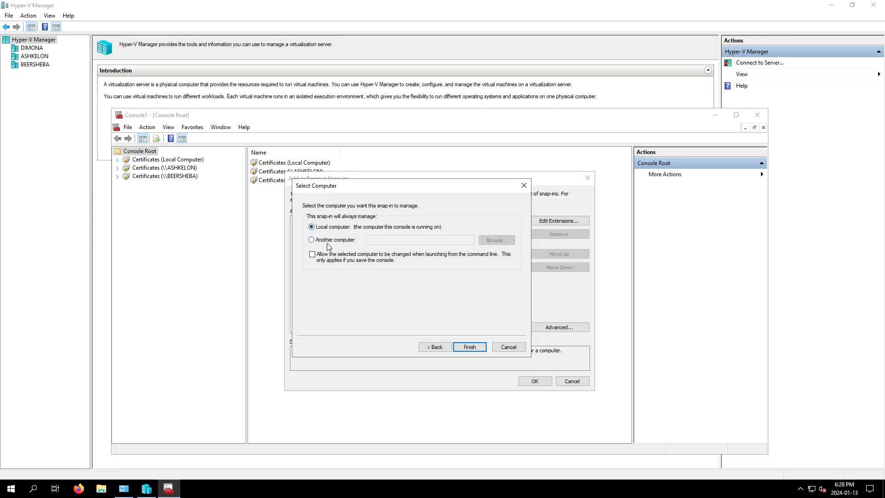
pyautogui.click(521, 349)
pyautogui.click(572, 381)
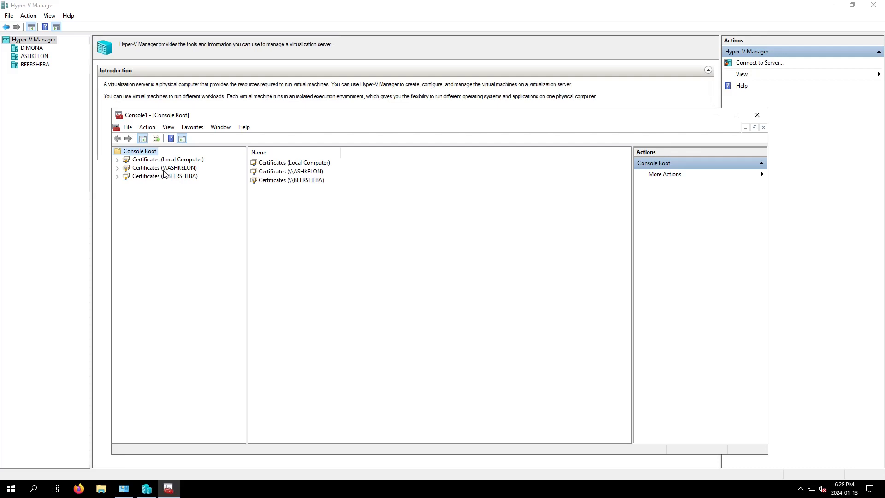
# Expand Certificates (Local Computer) to examine its certificate stores
pyautogui.click(117, 159)
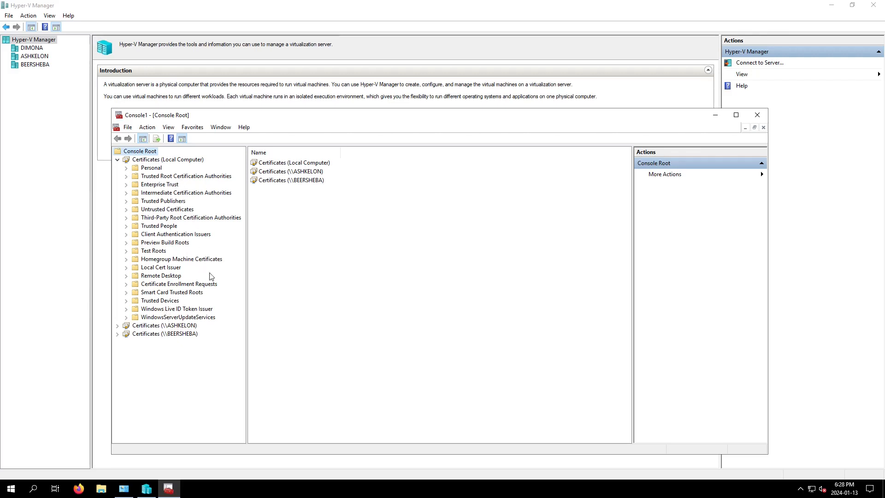
# Switch to Hyper-V Manager and start a new virtual machine named Test1 on host DIMONA
pyautogui.click(232, 20)
pyautogui.click(37, 50)
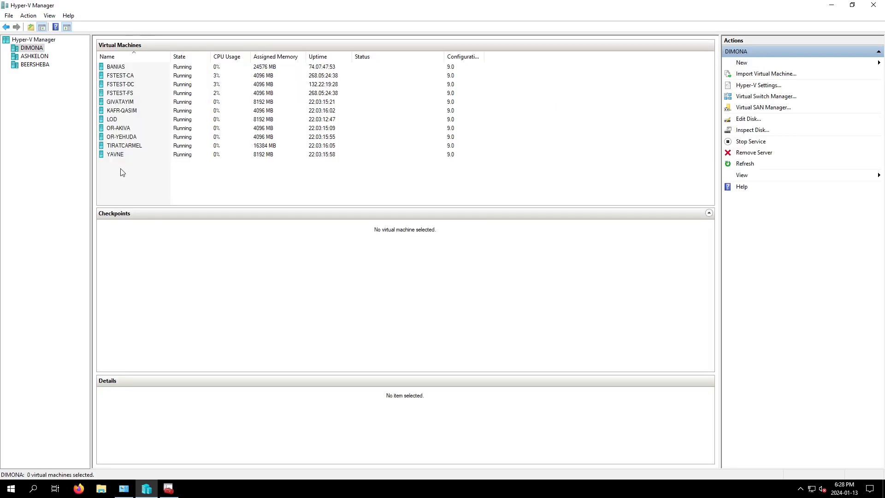
pyautogui.rightClick(123, 175)
pyautogui.click(249, 194)
pyautogui.click(747, 64)
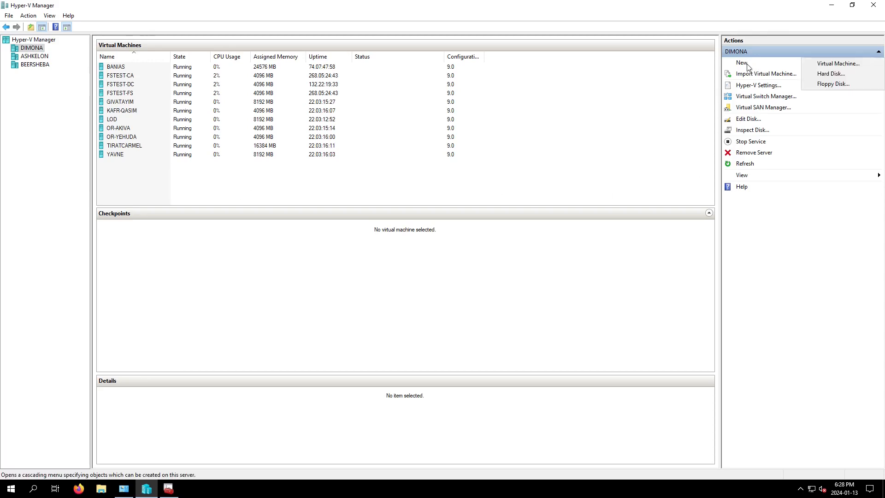
pyautogui.click(839, 63)
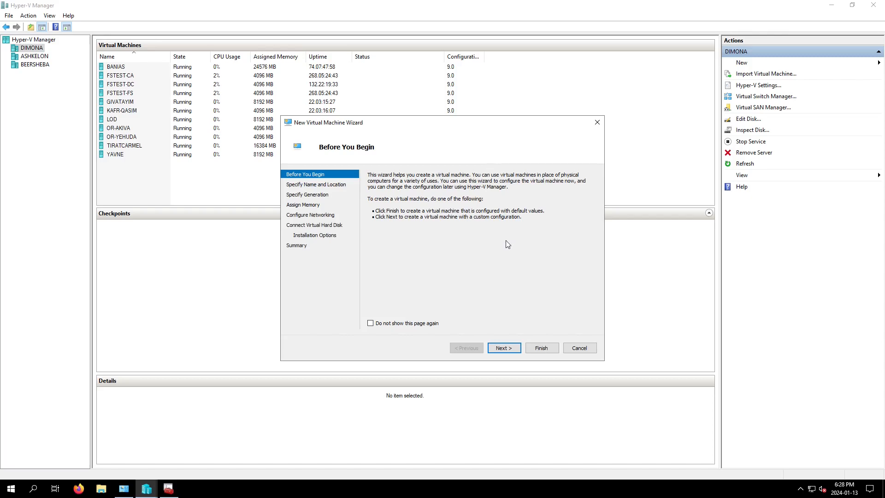
pyautogui.click(502, 348)
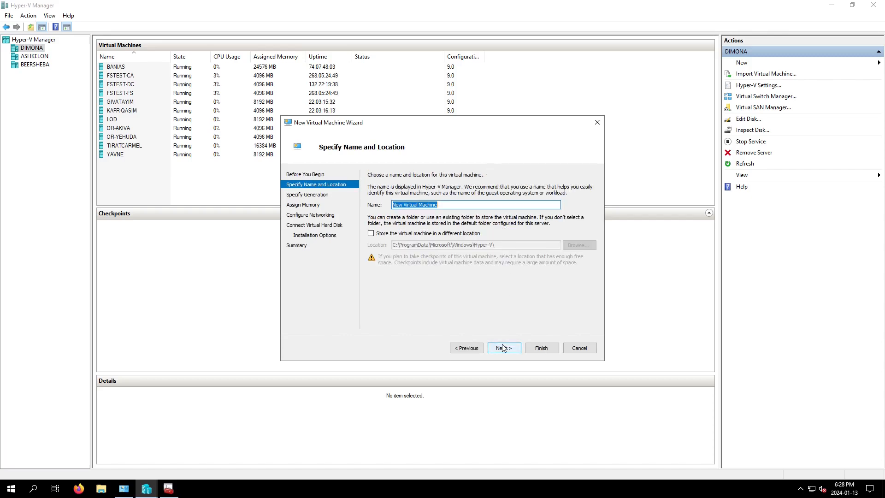
pyautogui.write('Test1')
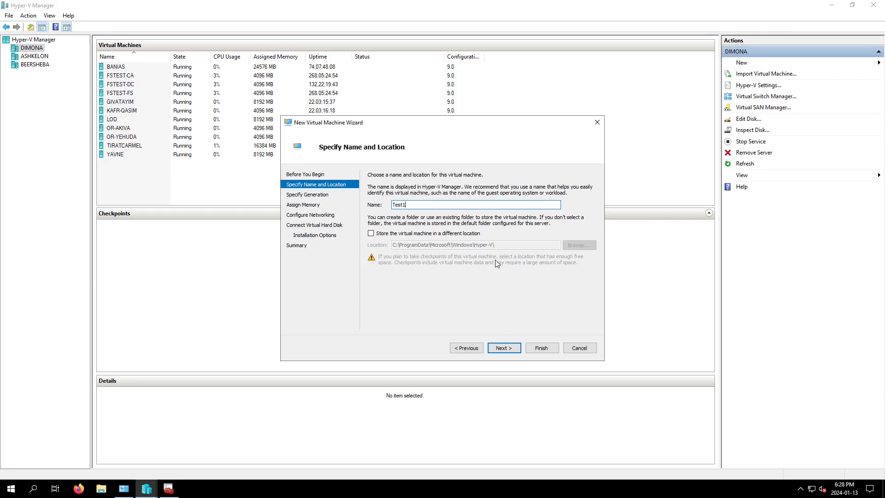
pyautogui.click(509, 350)
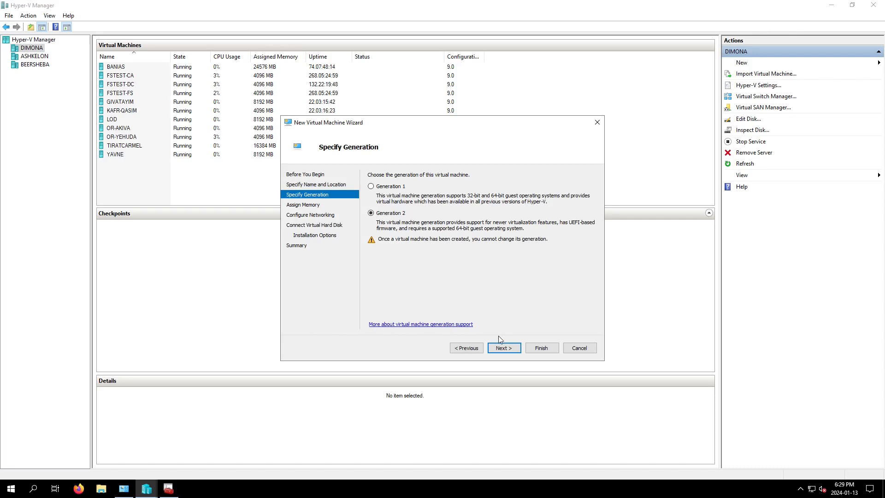
# Create Test1 as a Generation 2 machine with 1024 MB startup memory, no network connection and no virtual hard disk
pyautogui.click(512, 349)
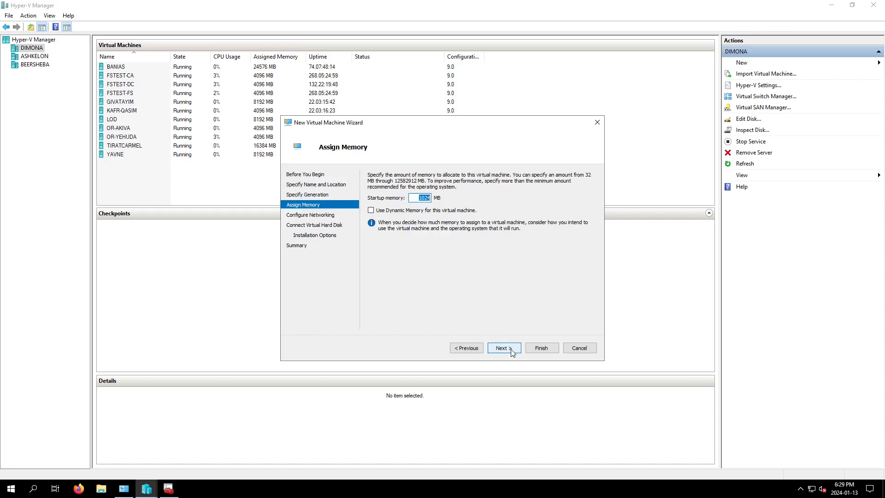
pyautogui.click(507, 349)
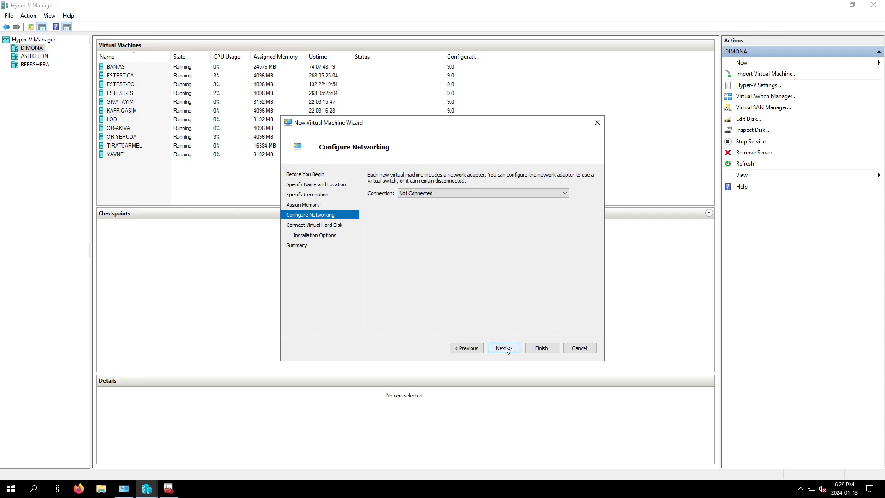
pyautogui.click(507, 350)
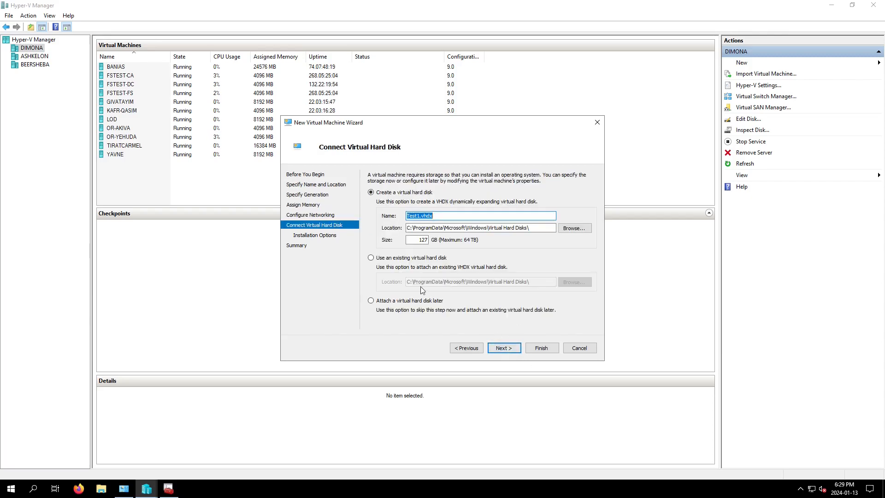
pyautogui.click(382, 301)
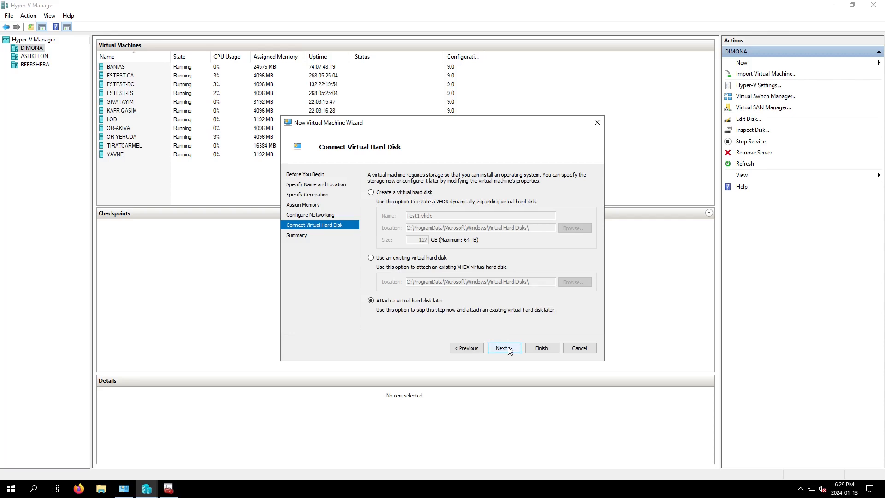
pyautogui.click(507, 348)
pyautogui.click(541, 348)
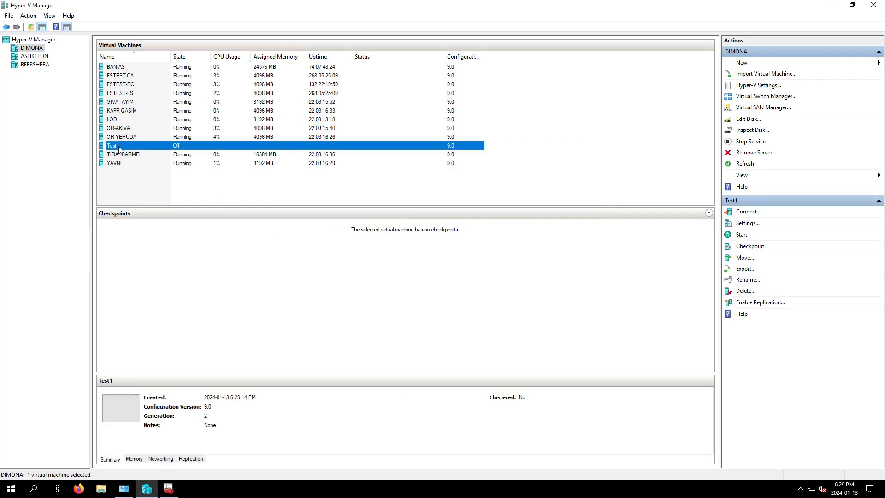
# Enable the Trusted Platform Module in the security settings of Test1 and apply the change
pyautogui.rightClick(115, 146)
pyautogui.click(140, 164)
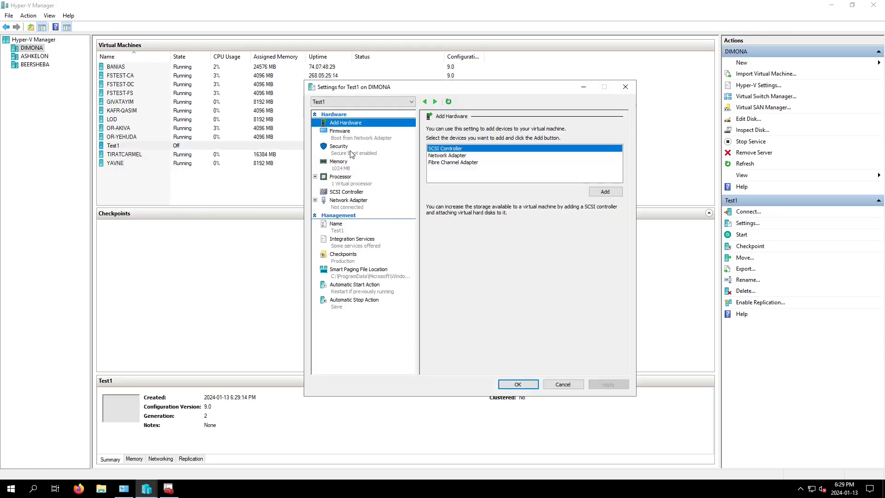
pyautogui.click(352, 154)
pyautogui.click(435, 200)
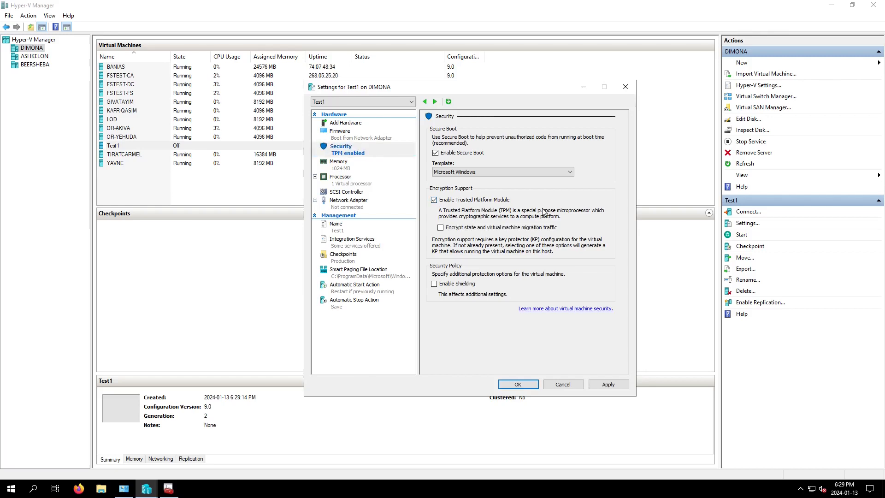
pyautogui.click(608, 385)
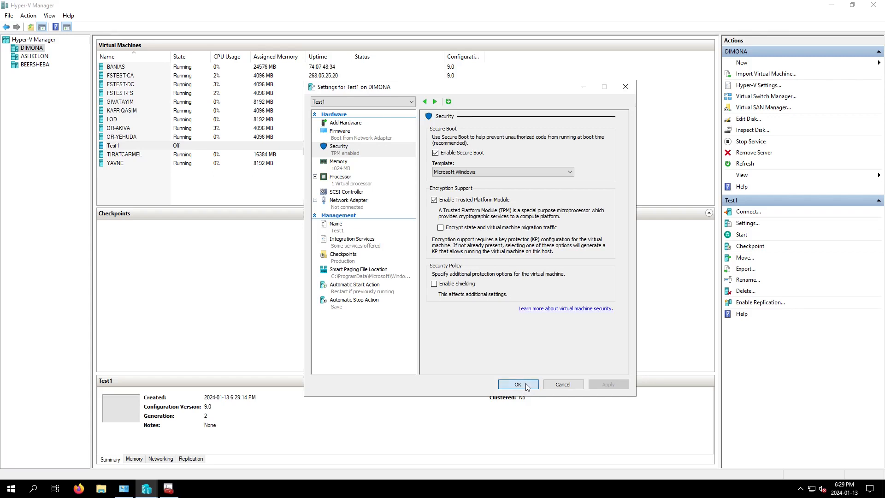
pyautogui.click(518, 384)
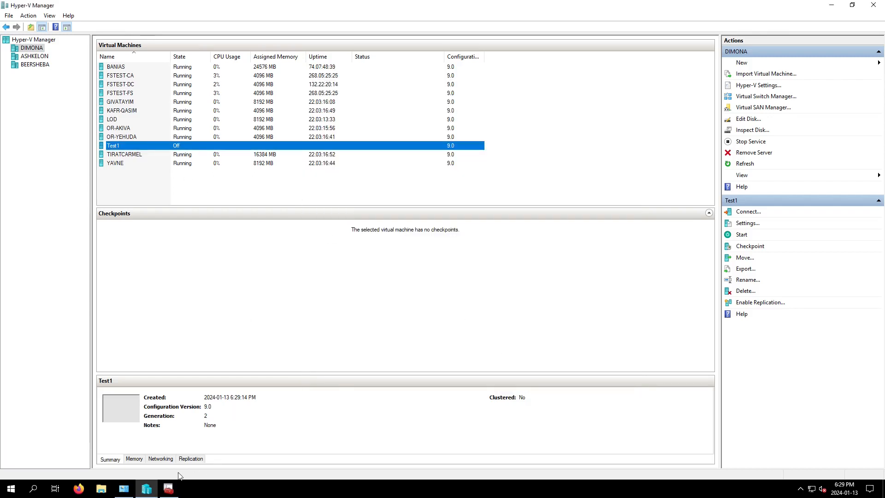
# In the MMC console, refresh the local computer's certificate stores and examine the full certificate names under Shielded VM Local Certificates
pyautogui.click(168, 489)
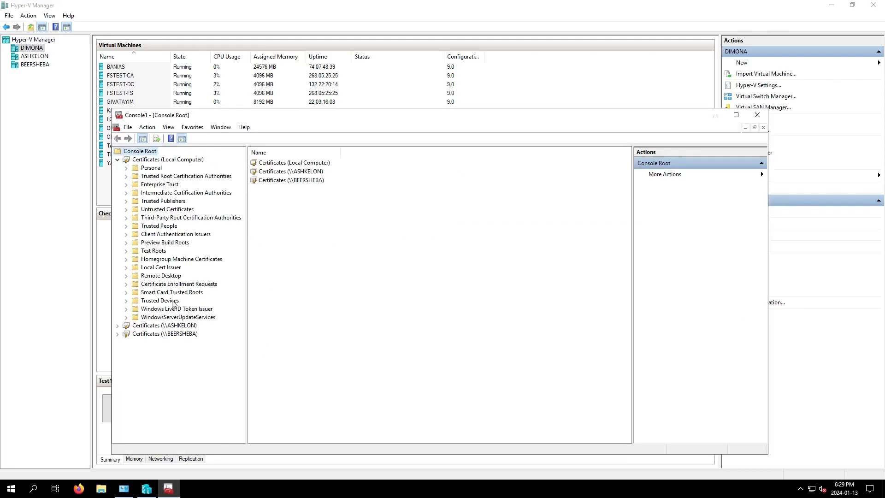
pyautogui.rightClick(151, 161)
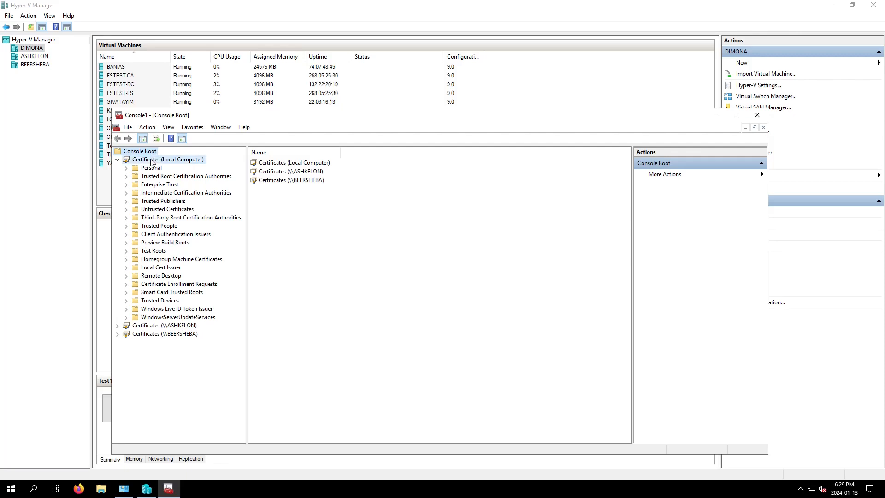
pyautogui.click(174, 216)
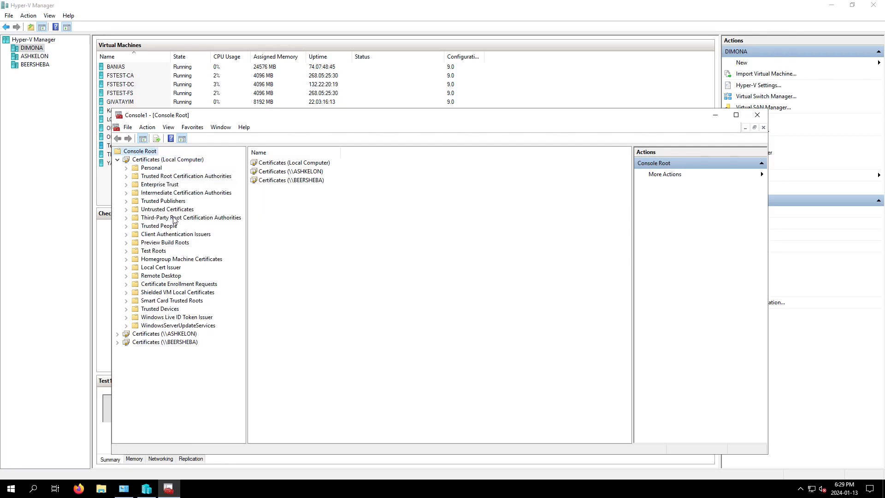
pyautogui.click(126, 292)
pyautogui.click(164, 300)
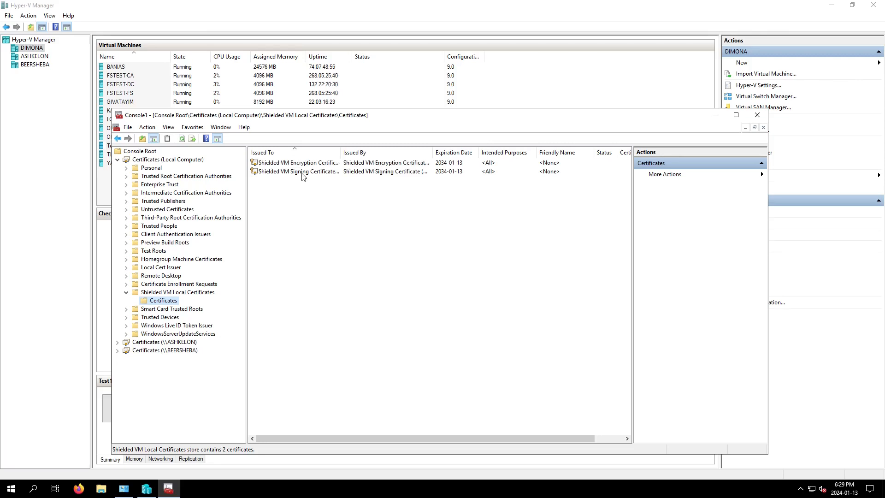
pyautogui.doubleClick(341, 152)
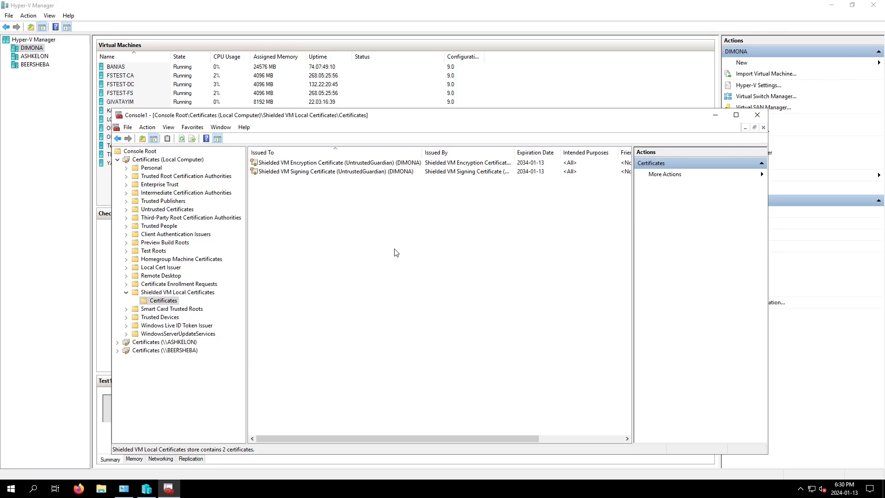
# Return to Hyper-V Manager and delete the Test1 virtual machine from host DIMONA
pyautogui.click(413, 16)
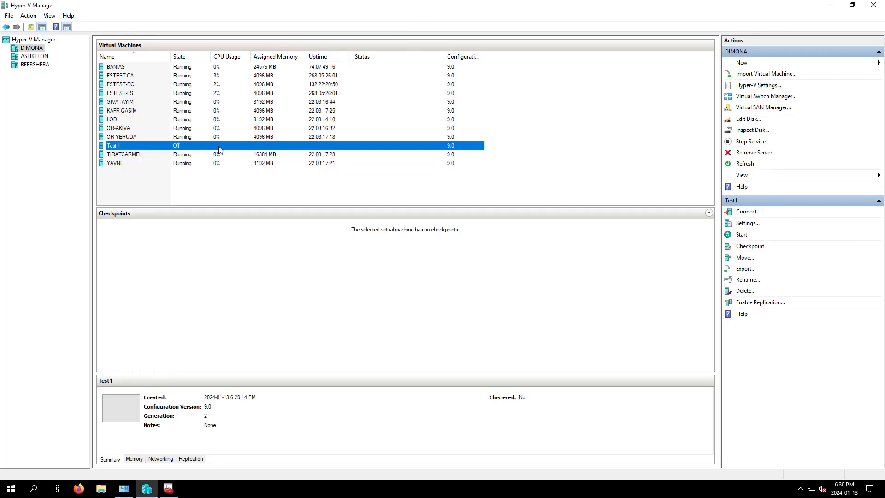
pyautogui.rightClick(121, 149)
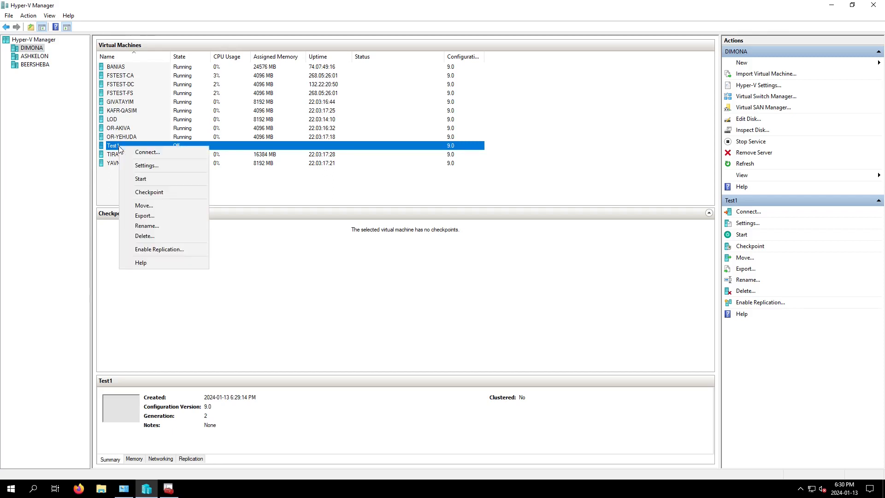
pyautogui.click(153, 238)
pyautogui.click(458, 249)
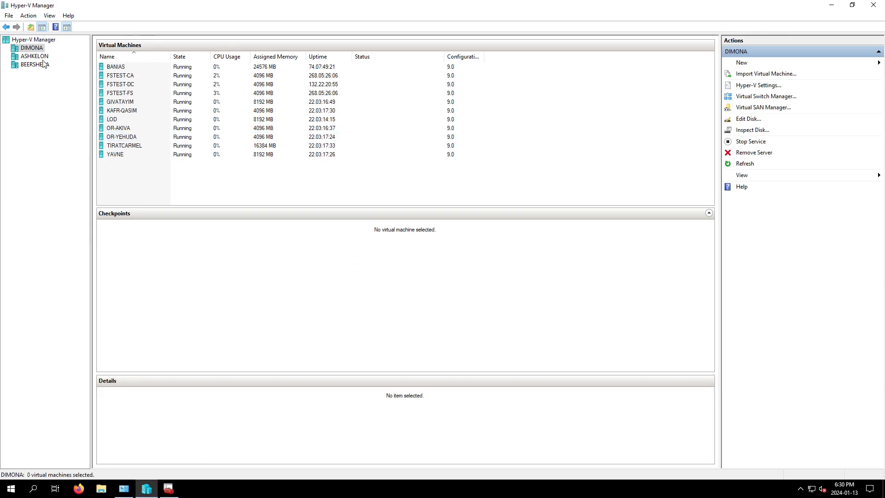
# Start a new virtual machine on host ASHKELON and name it Test2
pyautogui.click(37, 56)
pyautogui.rightClick(137, 161)
pyautogui.click(442, 189)
pyautogui.click(742, 63)
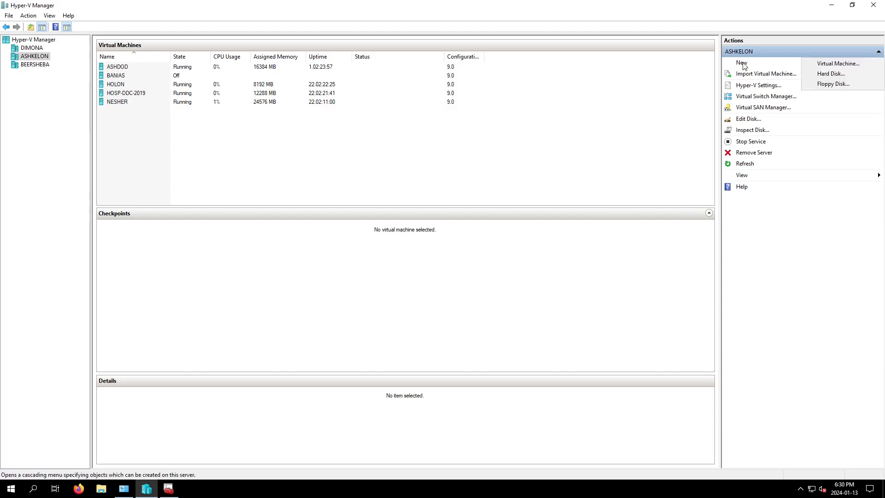
pyautogui.click(825, 65)
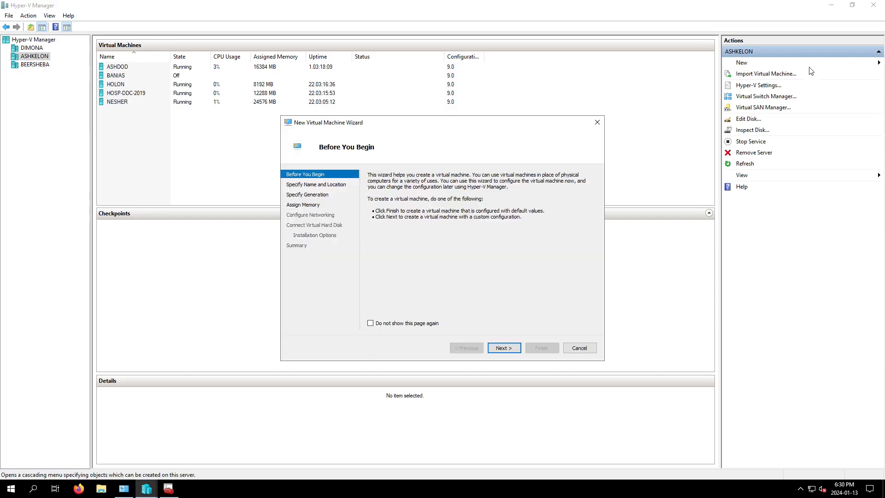
pyautogui.click(503, 348)
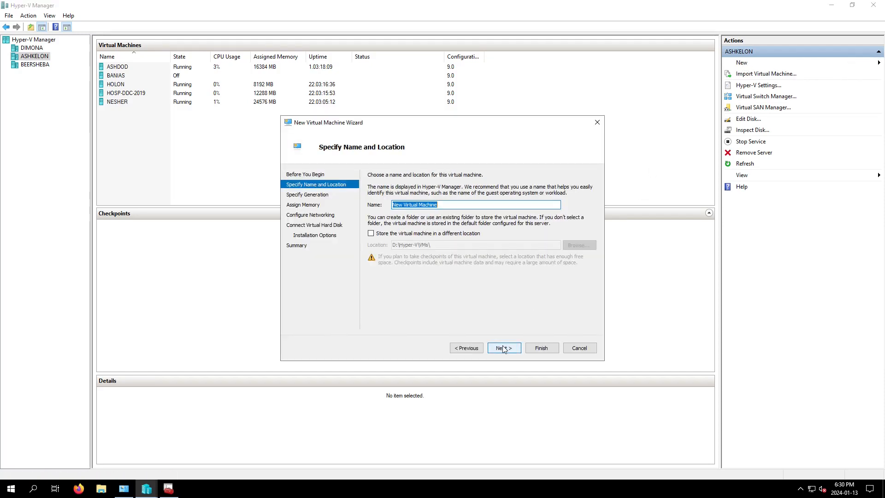
pyautogui.write('Test2')
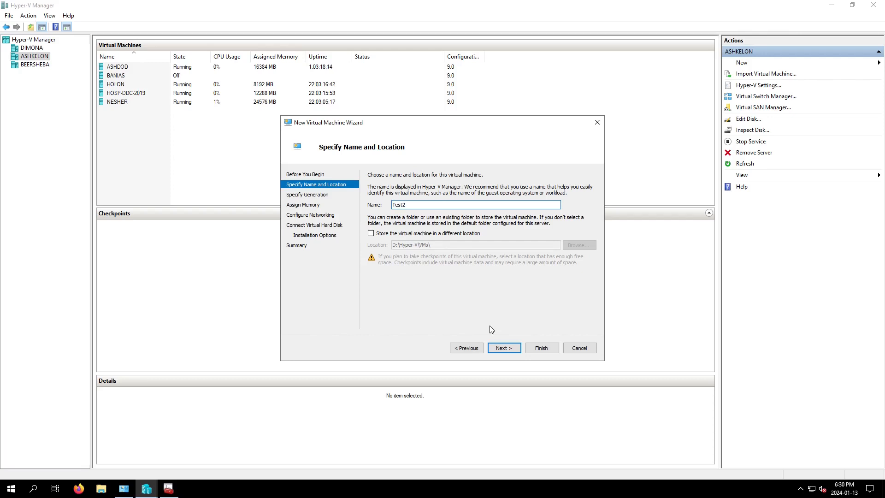
pyautogui.press('Return')
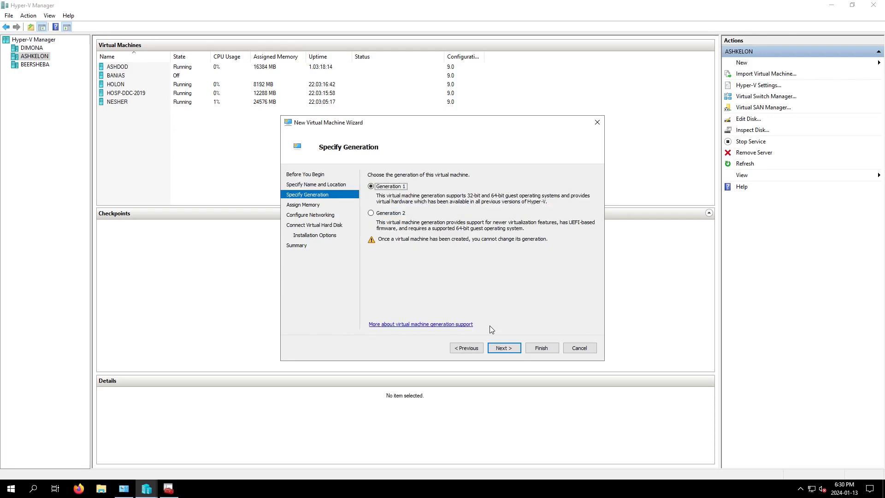
# Create Test2 as a Generation 2 virtual machine with 1024 MB of memory, no network connection and no virtual hard disk
pyautogui.click(393, 215)
pyautogui.click(504, 348)
pyautogui.click(512, 348)
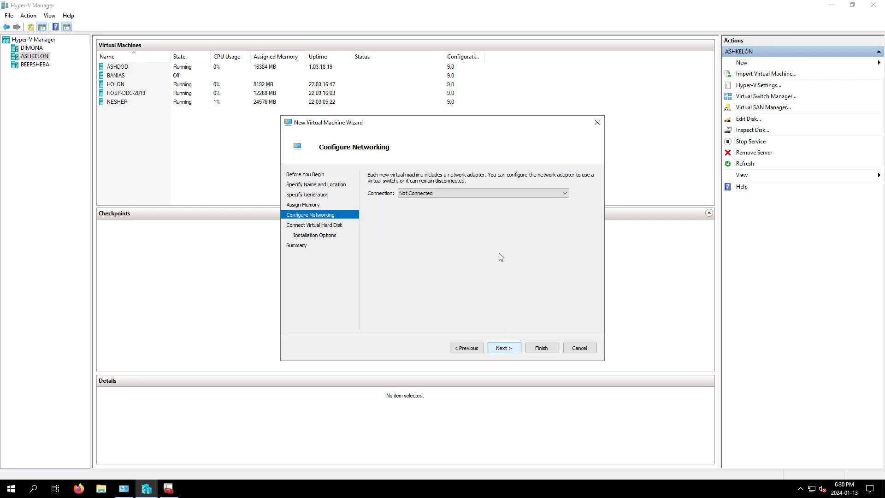
pyautogui.click(504, 347)
pyautogui.click(414, 300)
pyautogui.click(506, 353)
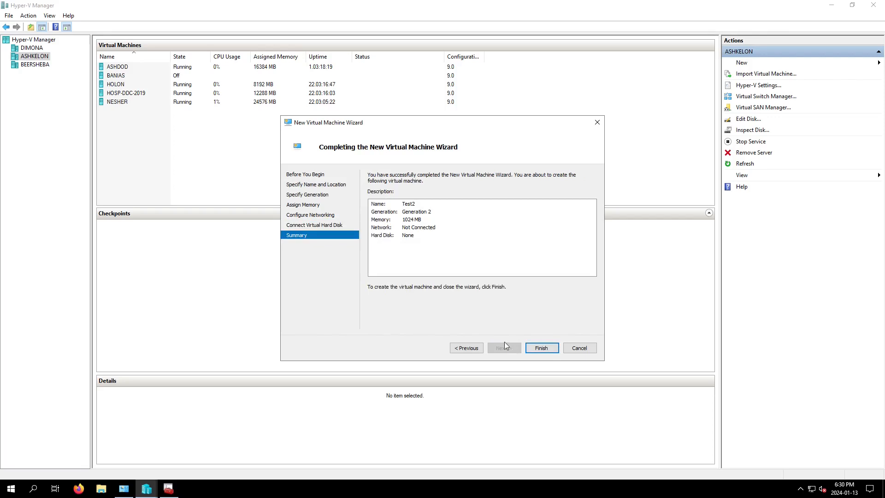
pyautogui.click(539, 348)
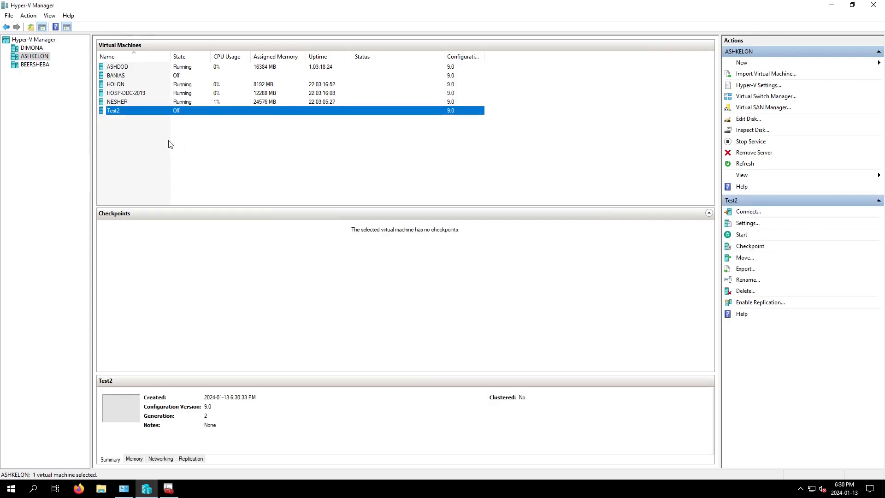
# Enable the Trusted Platform Module in the security settings of Test2 and save the change
pyautogui.rightClick(118, 115)
pyautogui.click(145, 130)
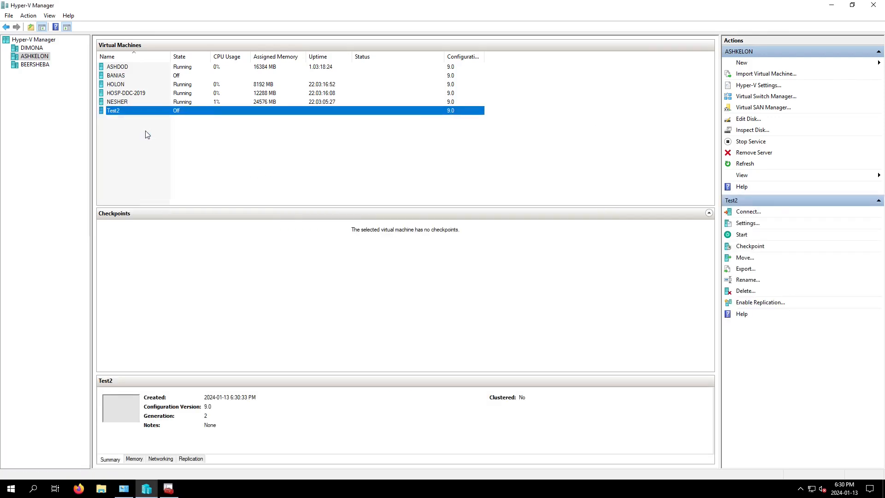
pyautogui.click(339, 148)
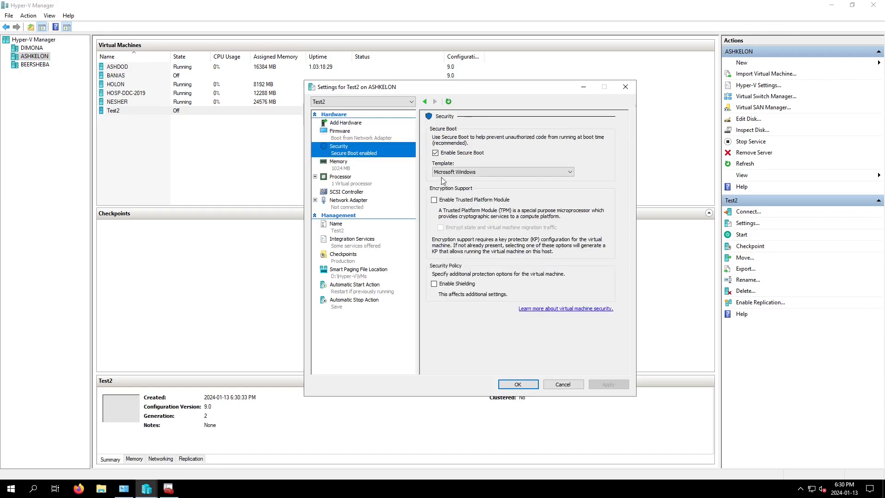
pyautogui.click(434, 200)
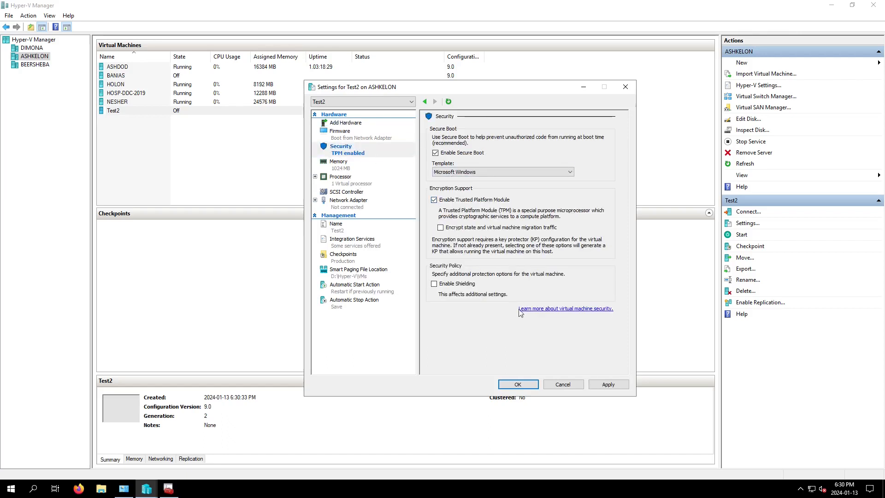
pyautogui.click(518, 385)
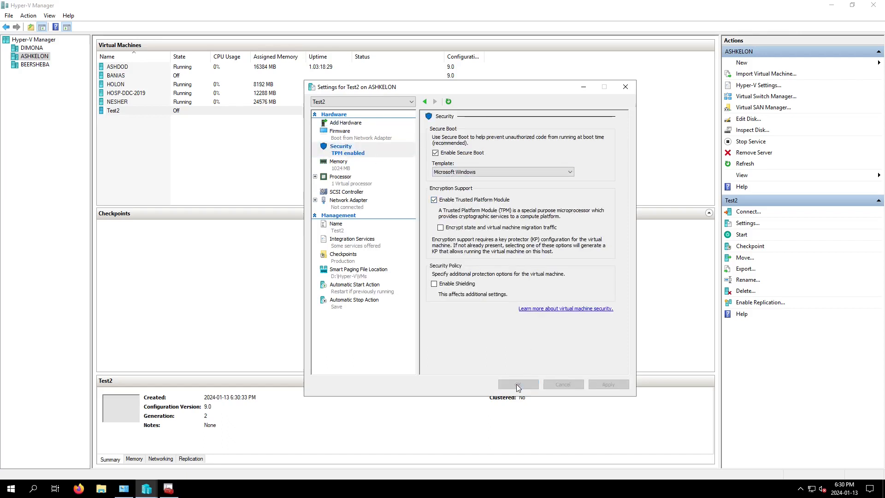
# Delete the Test2 virtual machine from host ASHKELON
pyautogui.rightClick(124, 115)
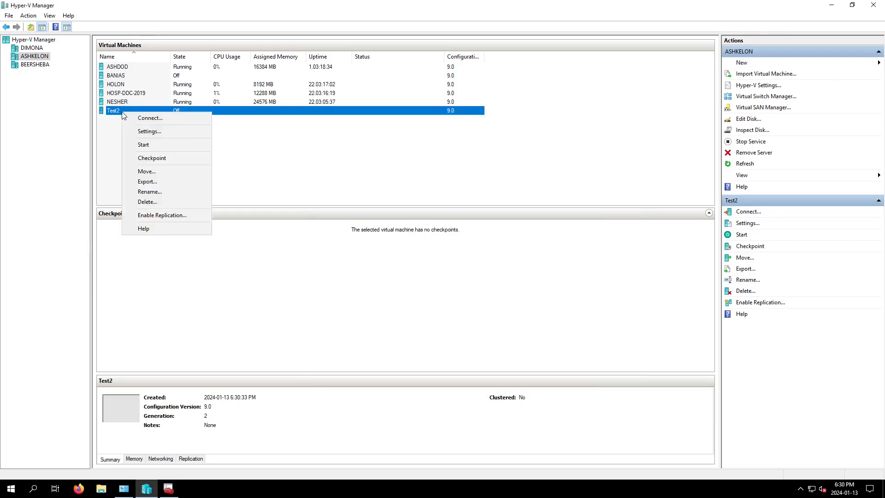
pyautogui.click(155, 203)
pyautogui.click(456, 251)
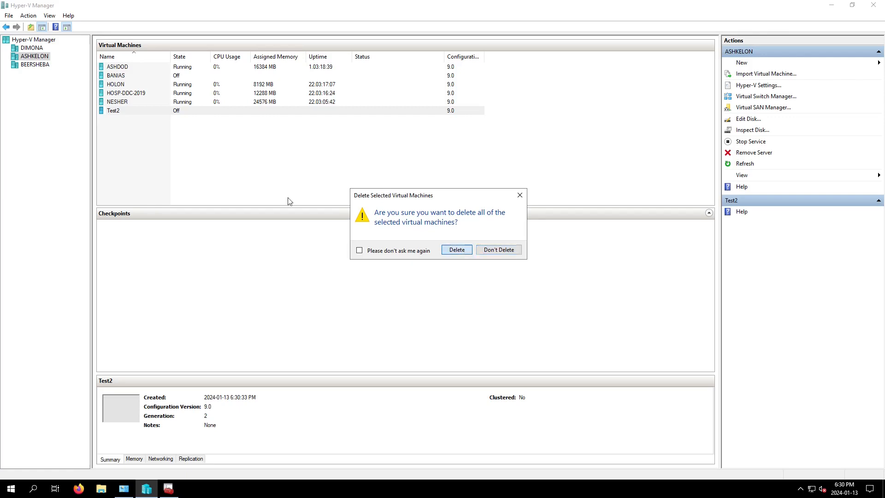
# Start a new virtual machine on host BEERSHEBA and name it Test3
pyautogui.click(42, 65)
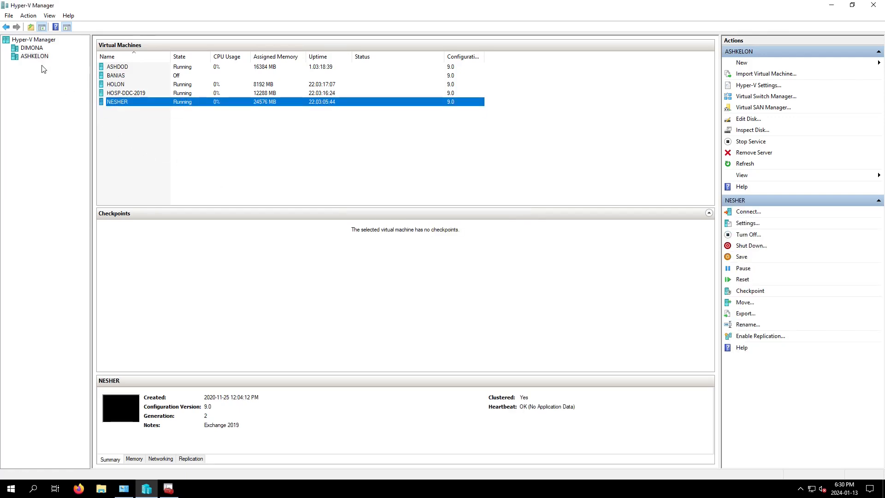
pyautogui.click(747, 65)
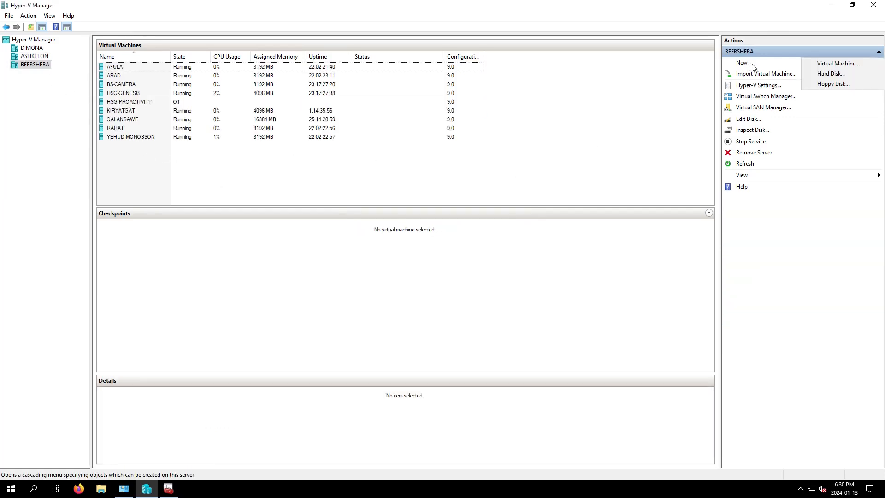
pyautogui.click(839, 65)
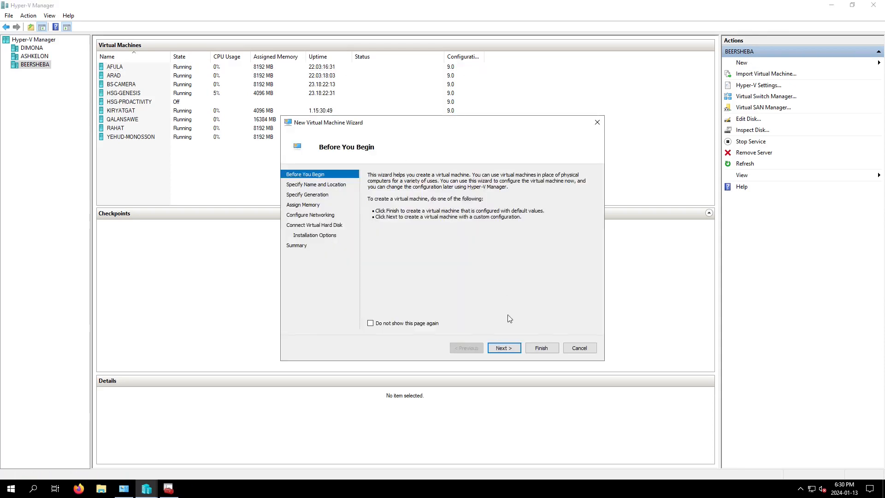
pyautogui.click(507, 349)
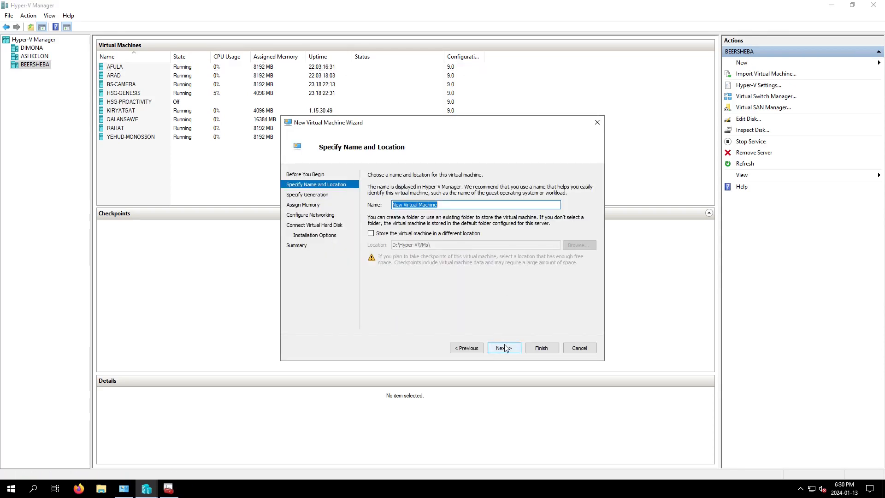
pyautogui.write('Test3')
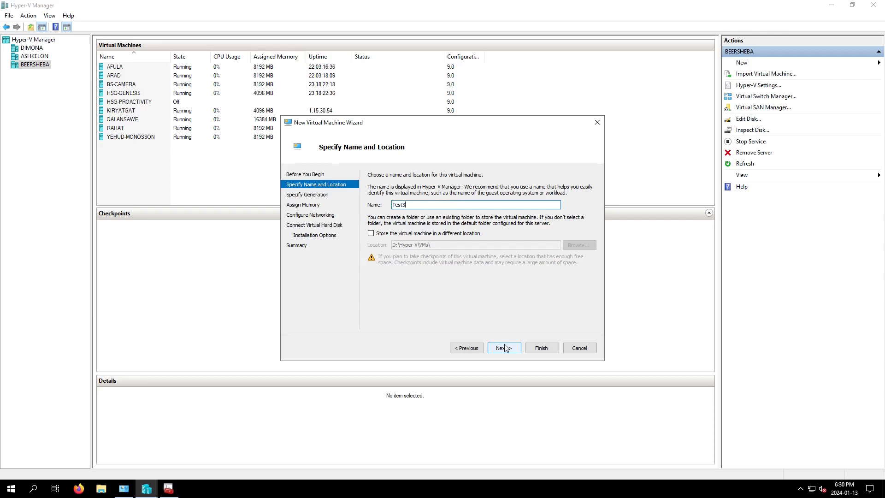
pyautogui.click(507, 352)
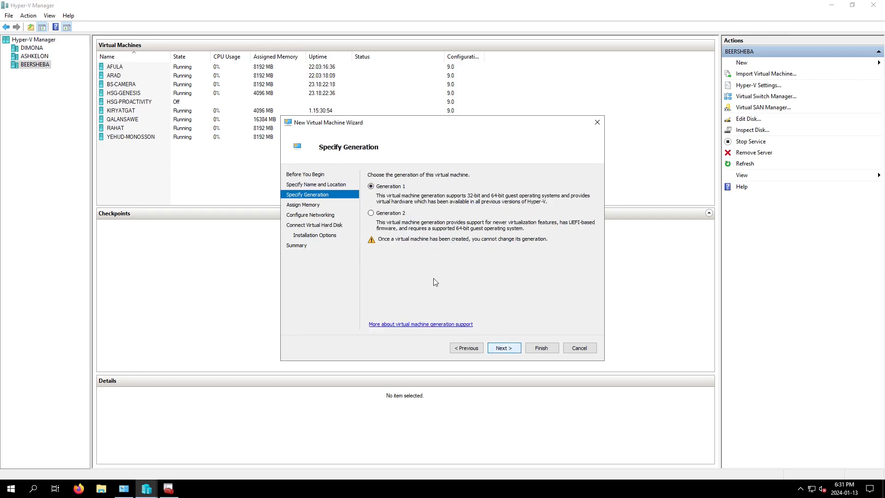
# Create Test3 as a Generation 2 virtual machine with 1024 MB of memory, no network connection and no virtual hard disk
pyautogui.click(397, 214)
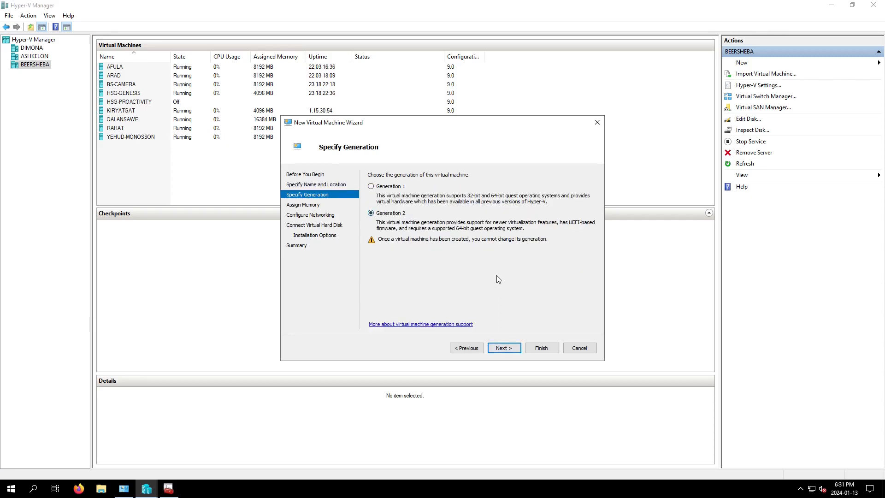
pyautogui.click(507, 348)
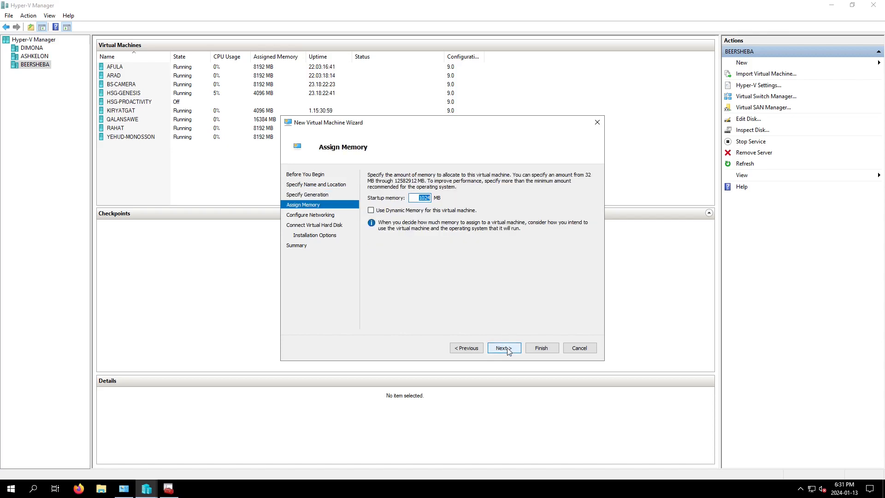
pyautogui.click(508, 350)
pyautogui.click(507, 351)
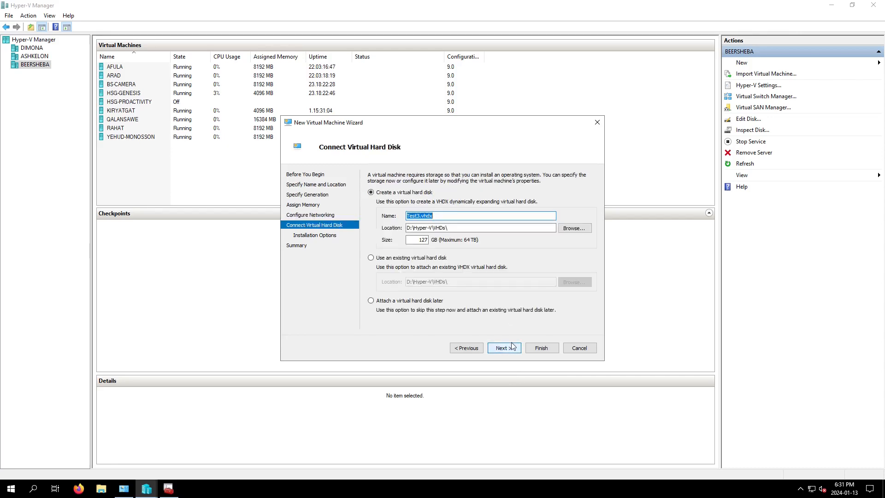
pyautogui.click(390, 302)
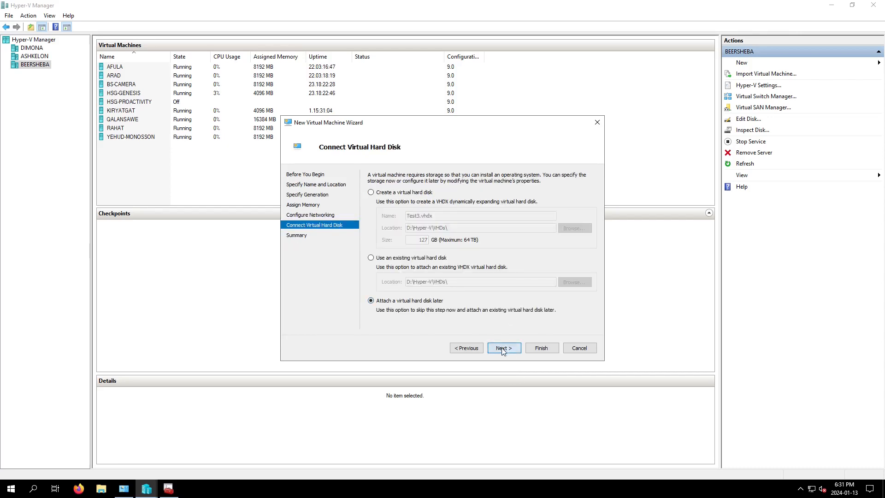
pyautogui.click(502, 349)
pyautogui.click(539, 349)
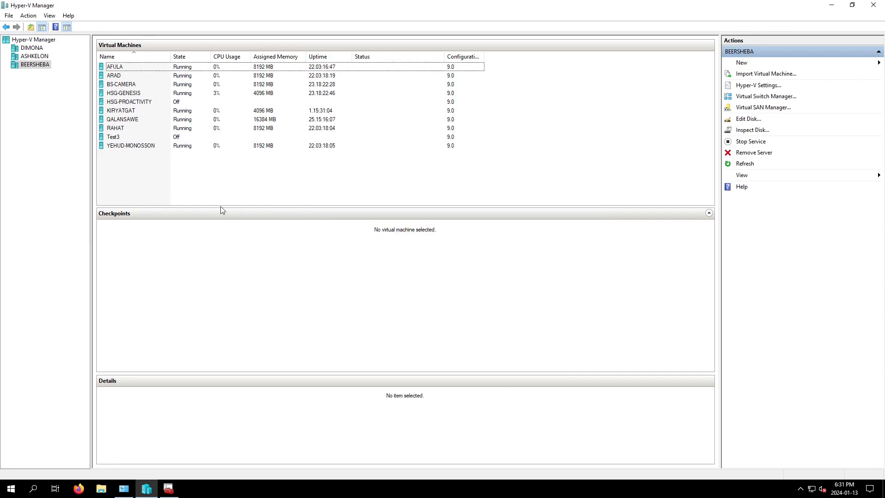
# Enable the Trusted Platform Module in the security settings of Test3 and save the change
pyautogui.rightClick(118, 138)
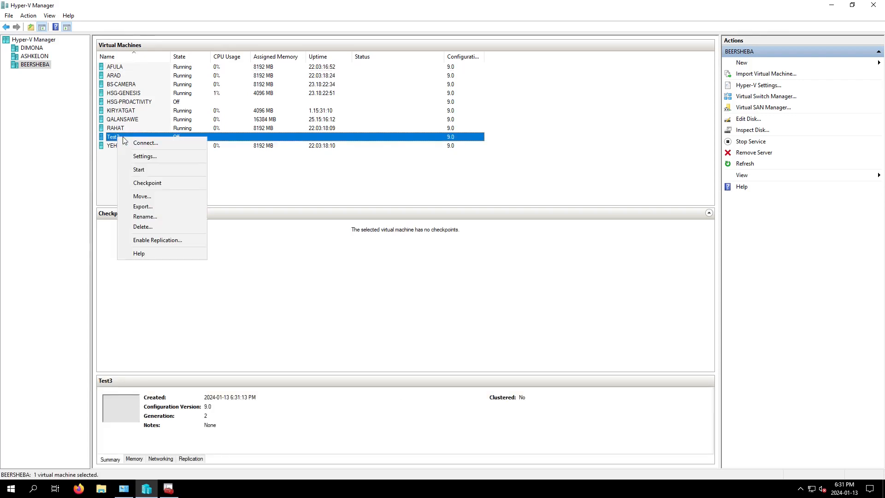
pyautogui.click(152, 156)
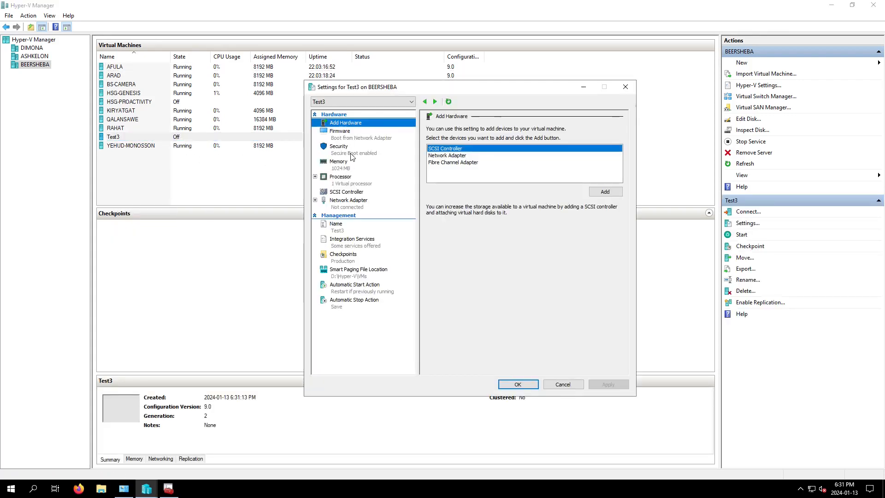
pyautogui.click(351, 150)
pyautogui.click(434, 200)
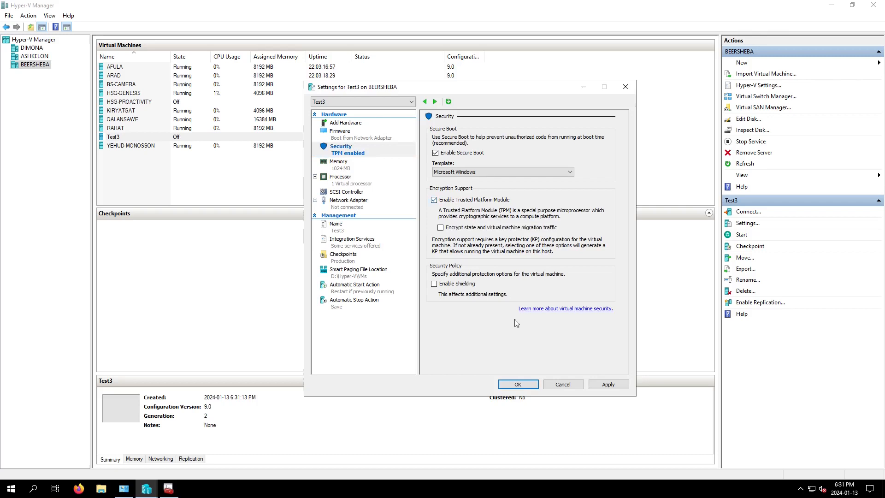
pyautogui.click(516, 384)
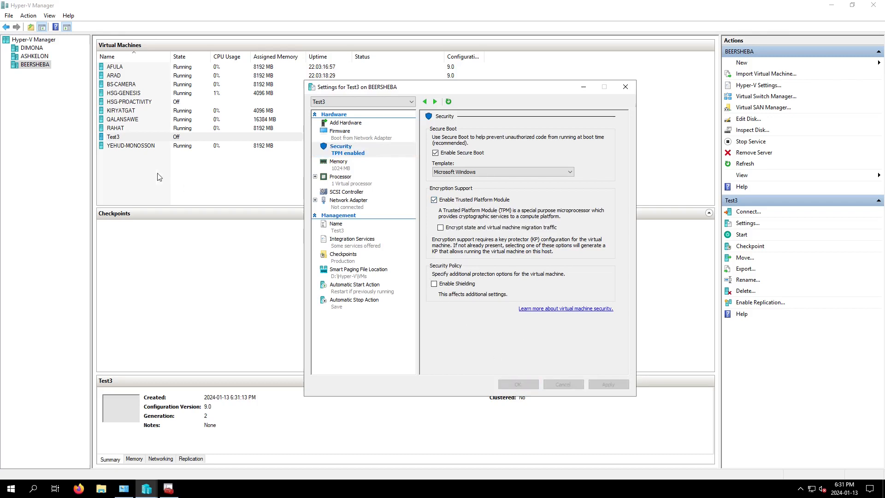
# Delete the Test3 virtual machine from host BEERSHEBA
pyautogui.rightClick(116, 137)
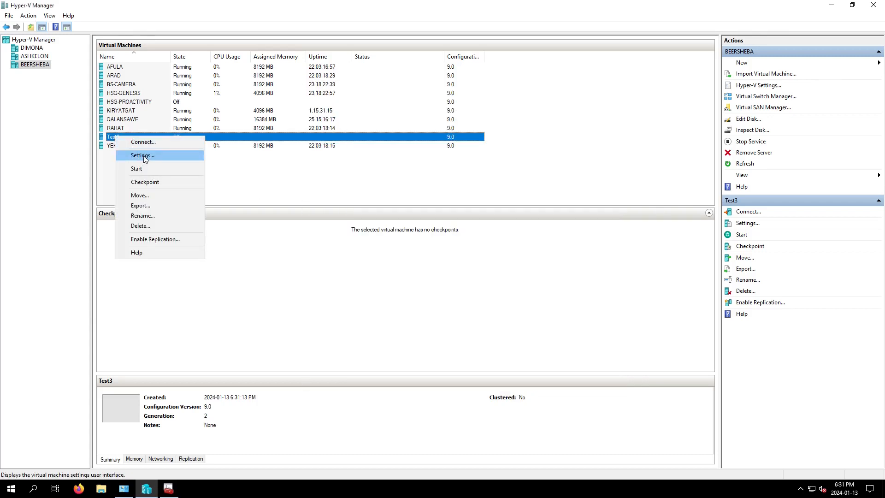
pyautogui.click(139, 225)
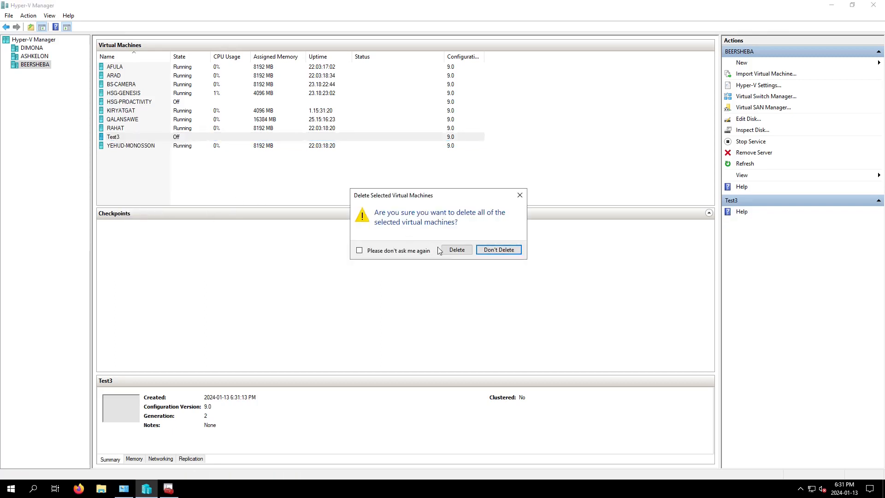
pyautogui.click(457, 250)
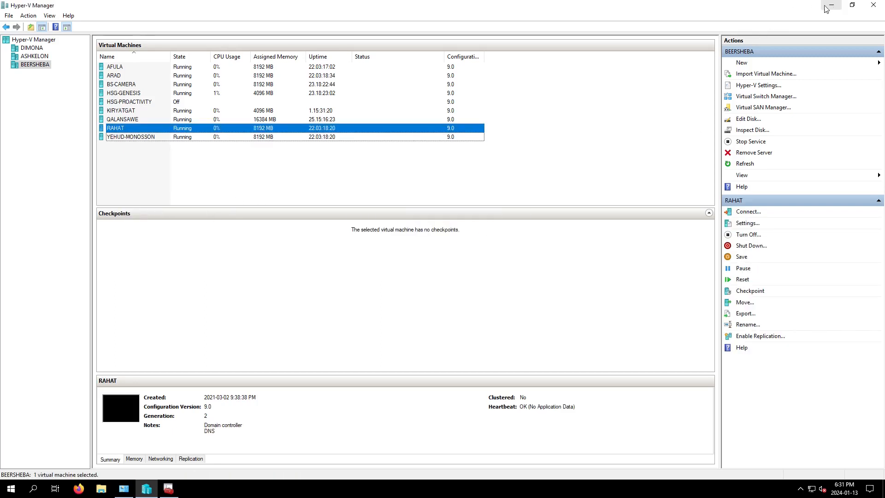
# Switch to the MMC console, expand the ASHKELON and BEERSHEBA certificate stores, and refresh the BEERSHEBA stores
pyautogui.click(831, 5)
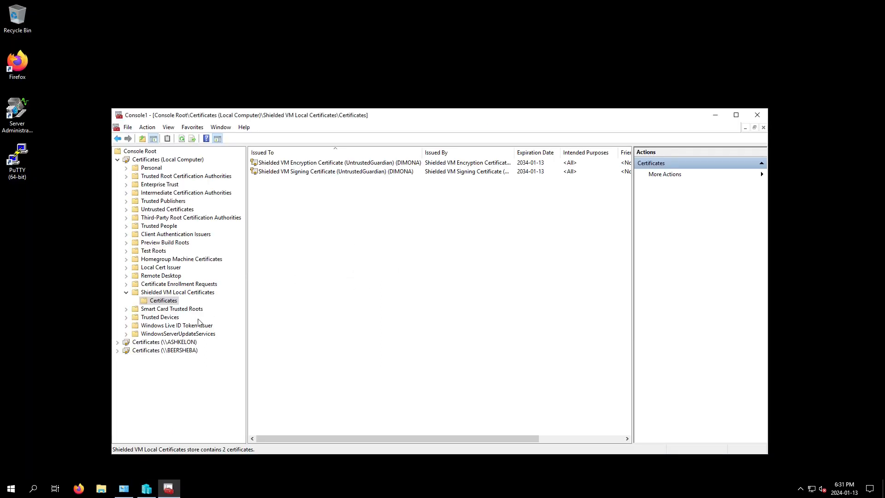
pyautogui.click(117, 343)
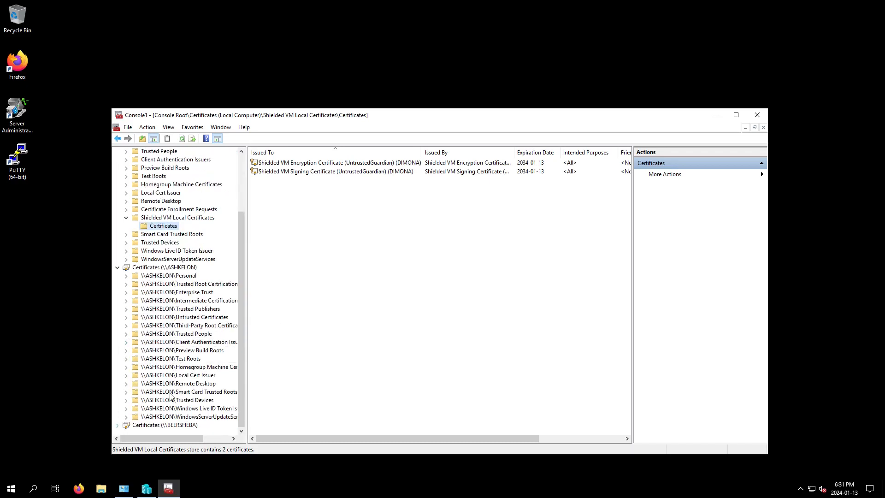
pyautogui.click(118, 425)
pyautogui.rightClick(169, 275)
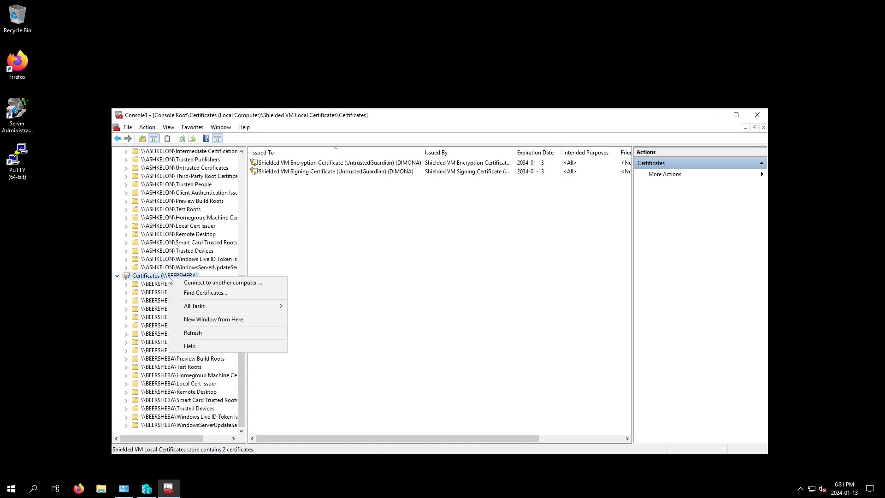
pyautogui.click(200, 332)
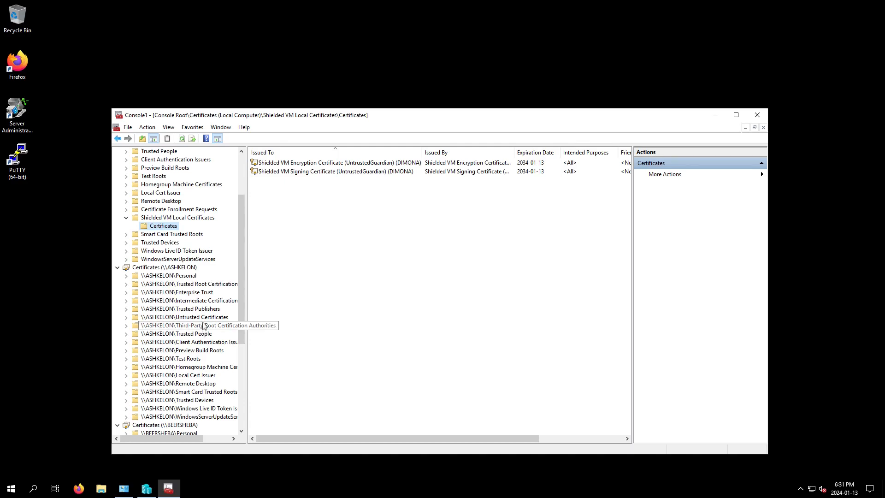
pyautogui.scroll(-7, 203, 332)
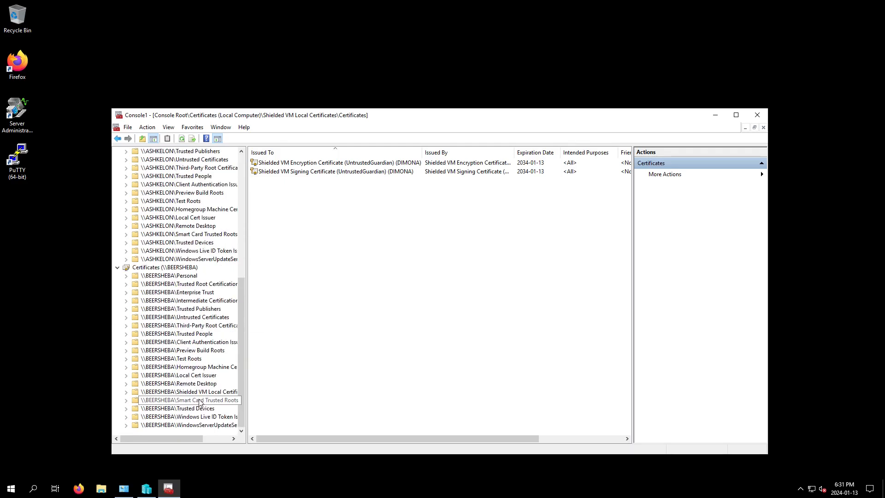
# Refresh the ASHKELON certificate stores to load its Shielded VM Local Certificates store
pyautogui.scroll(4, 200, 394)
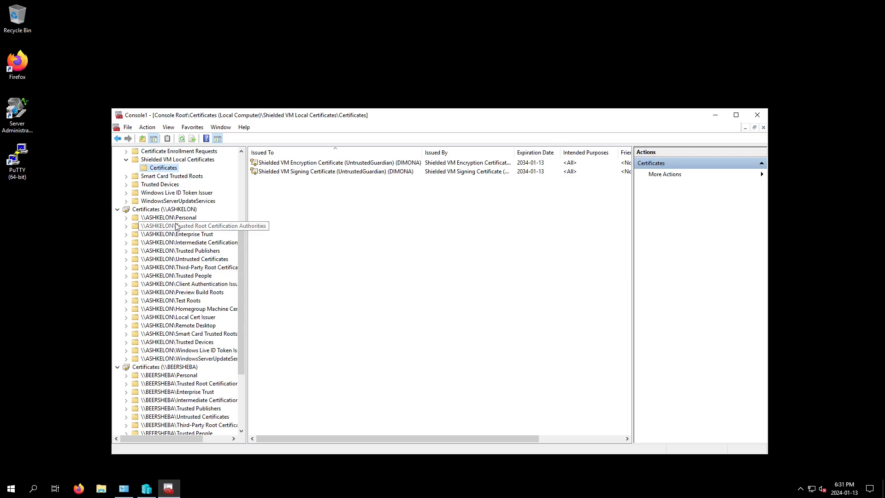
pyautogui.rightClick(175, 210)
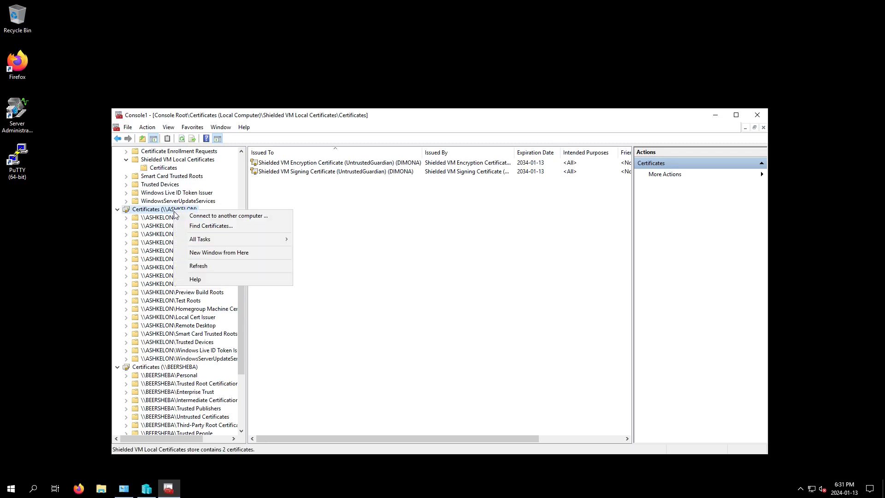
pyautogui.click(199, 266)
pyautogui.scroll(-1, 200, 269)
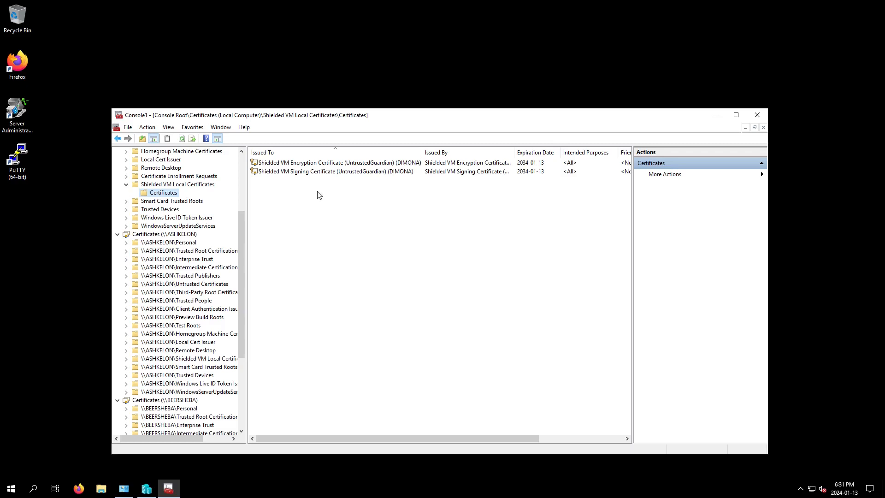
# Start exporting DIMONA's Shielded VM Encryption Certificate with its private key in PFX format, including the certification path, extended properties and certificate privacy
pyautogui.rightClick(326, 165)
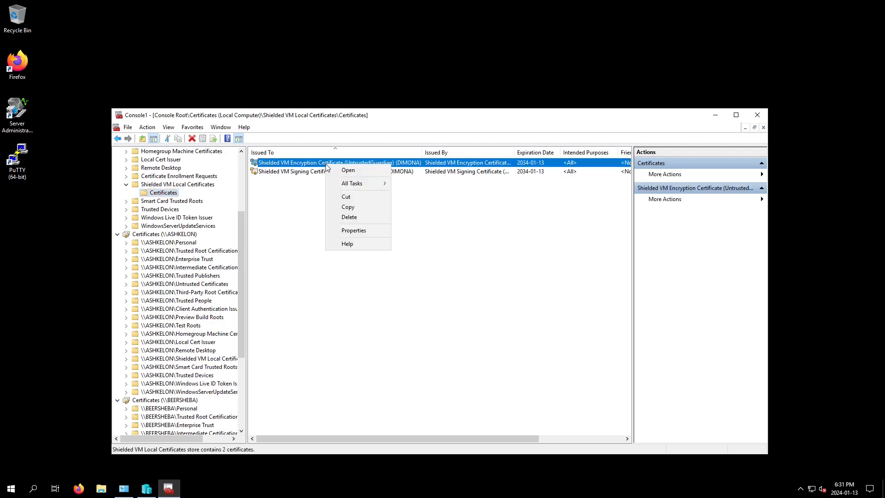
pyautogui.moveTo(361, 183)
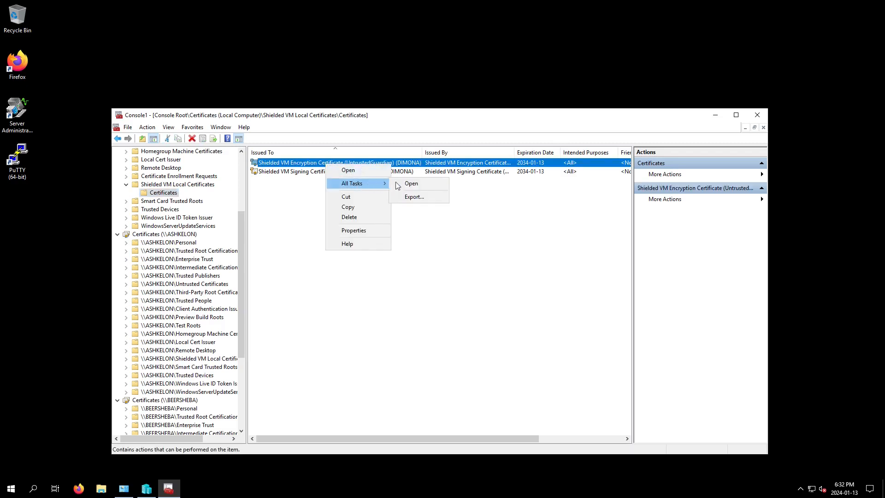
pyautogui.click(414, 197)
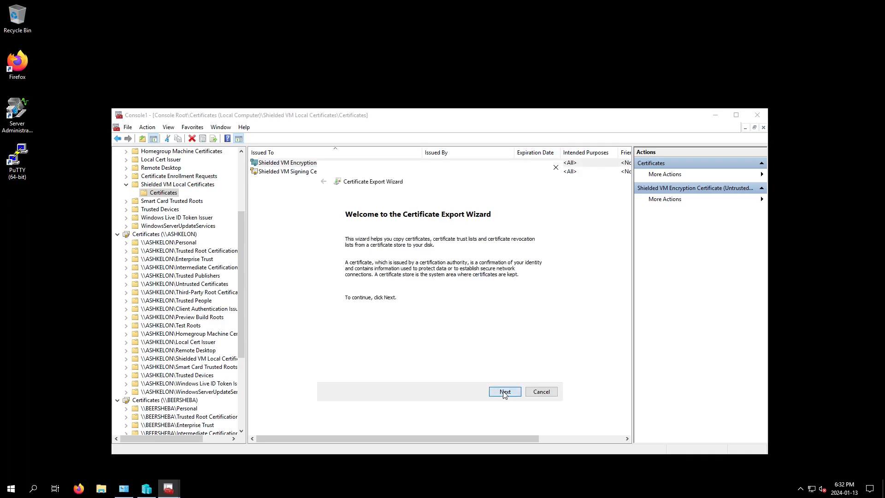
pyautogui.click(504, 391)
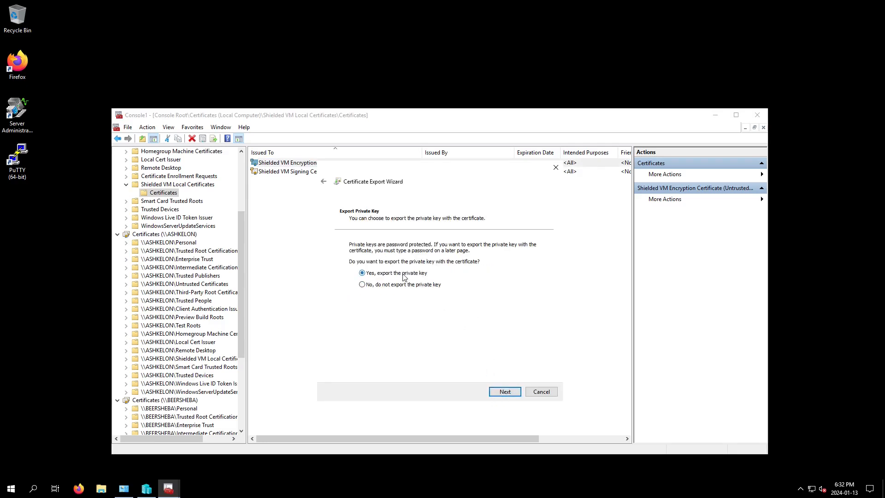
pyautogui.click(503, 392)
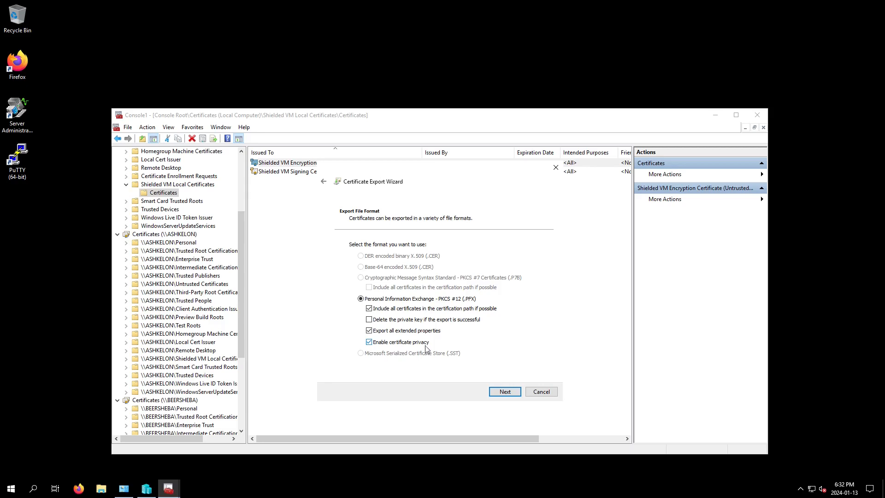
pyautogui.click(502, 393)
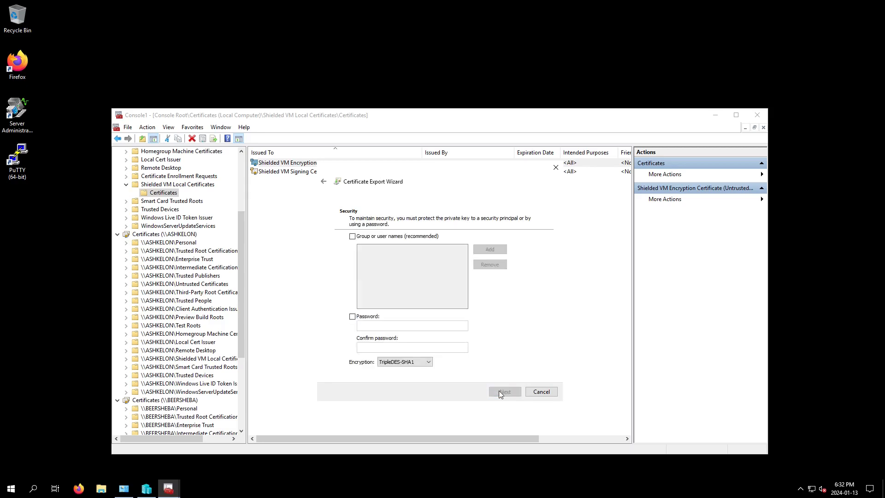
# Protect the exported encryption certificate by group or user names for INTERNAL\Administrator, using AES256-SHA256 encryption
pyautogui.click(352, 237)
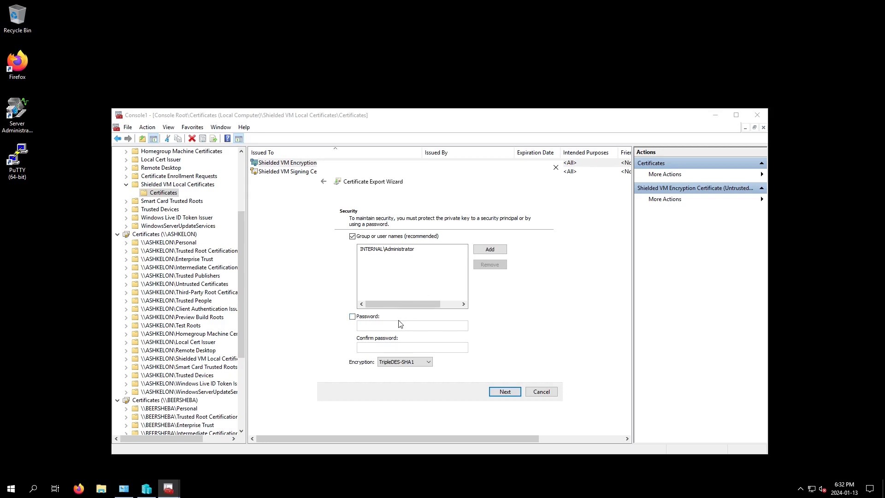
pyautogui.click(426, 363)
pyautogui.click(427, 364)
pyautogui.click(417, 377)
pyautogui.click(505, 391)
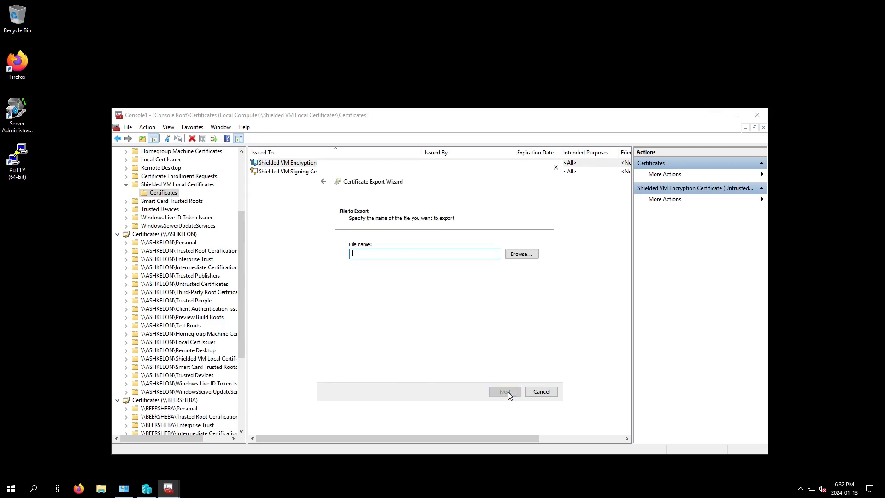
# Save the encryption certificate export to the Desktop as d-enc and complete the export wizard
pyautogui.click(523, 257)
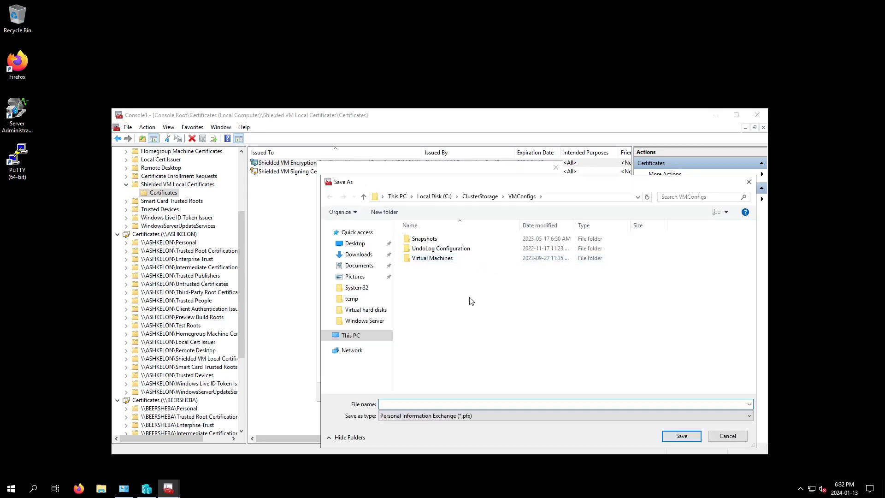
pyautogui.click(355, 244)
pyautogui.click(448, 407)
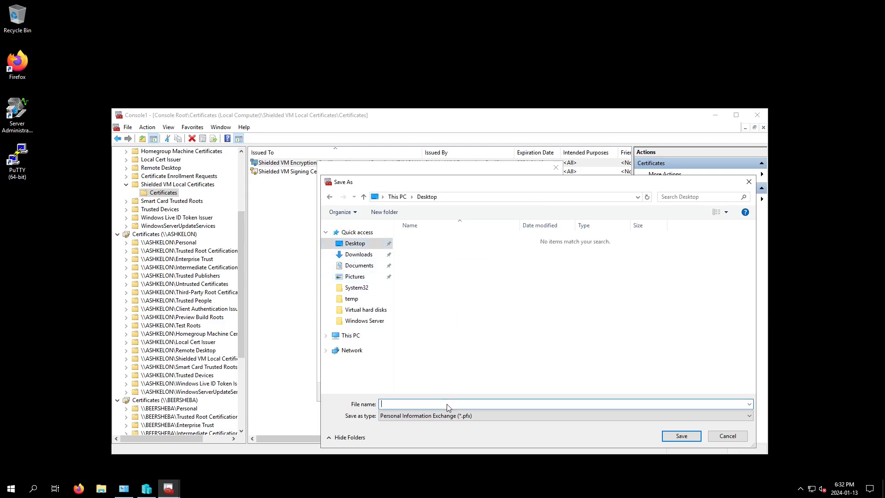
pyautogui.write('d-enc')
pyautogui.press('Return')
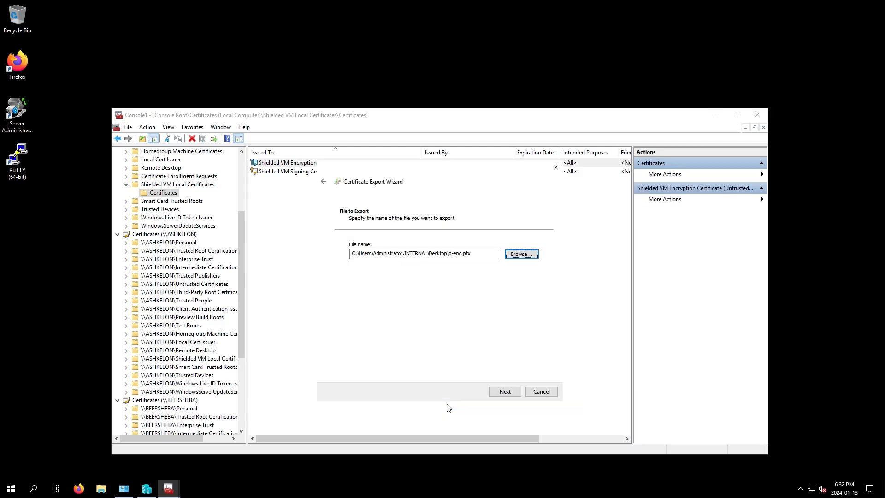
pyautogui.click(505, 392)
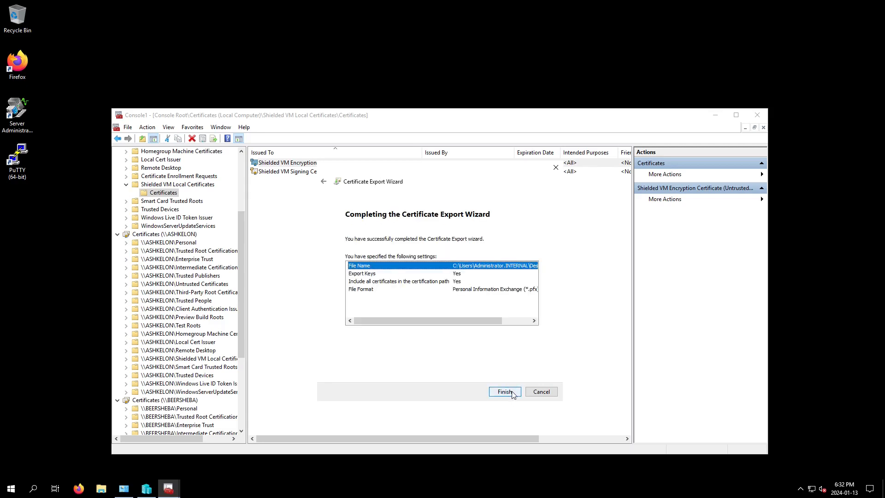
pyautogui.click(510, 392)
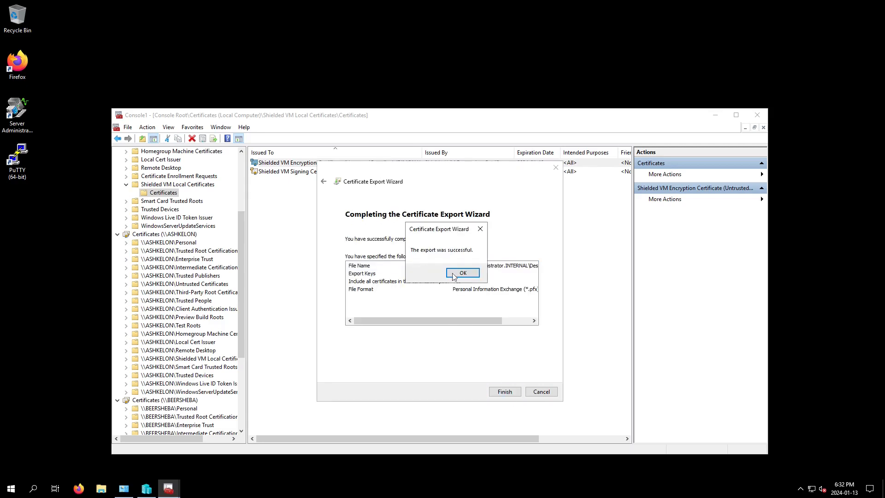
pyautogui.click(452, 272)
# Start exporting DIMONA's Shielded VM Signing Certificate with its private key as PFX, including all extended properties
pyautogui.rightClick(298, 173)
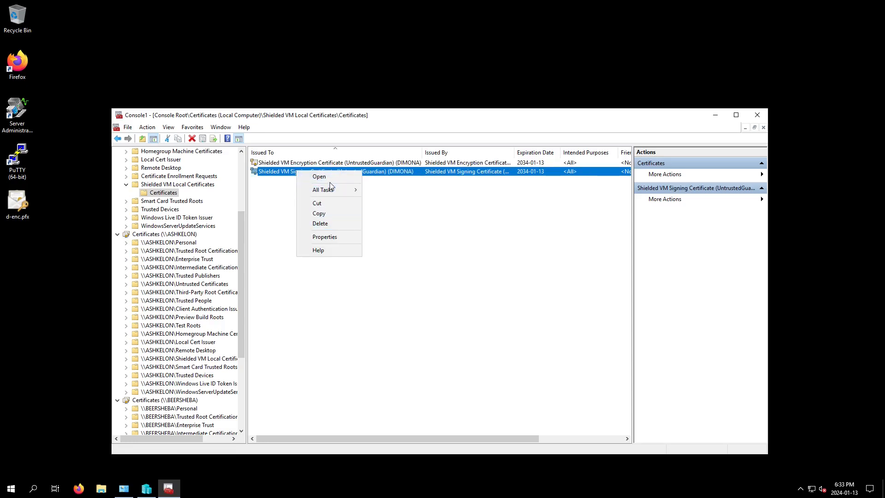
pyautogui.moveTo(346, 195)
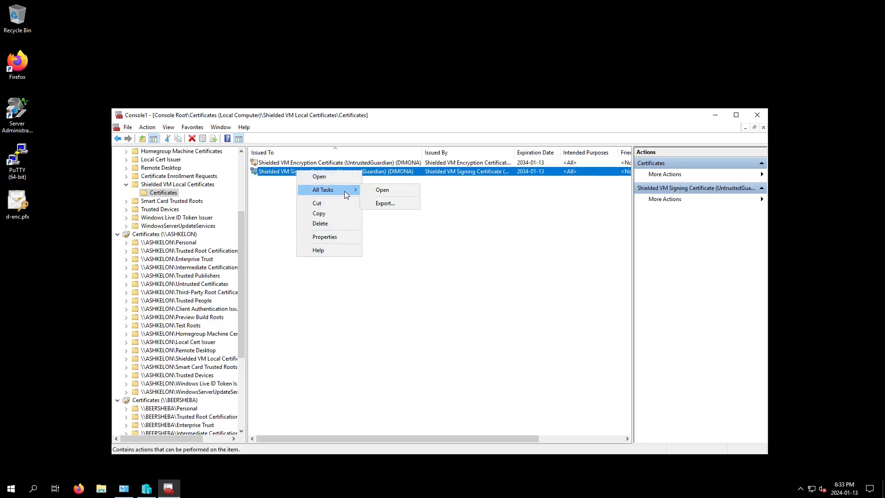
pyautogui.click(388, 204)
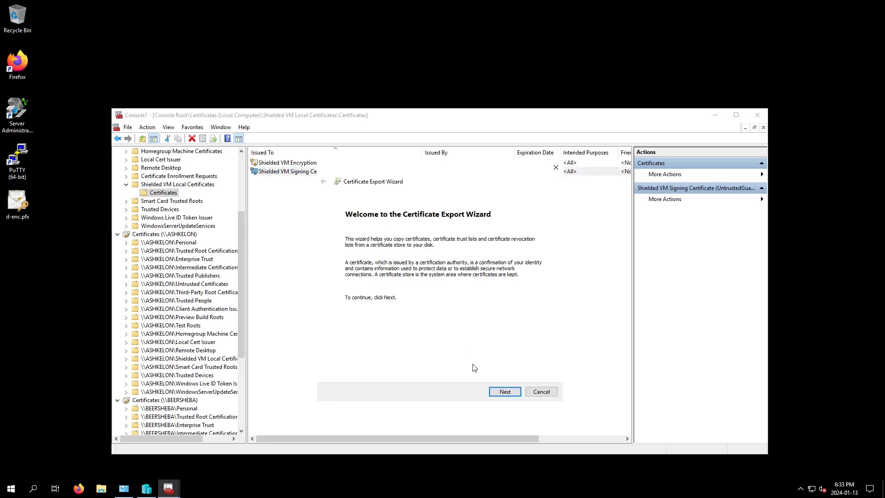
pyautogui.click(504, 392)
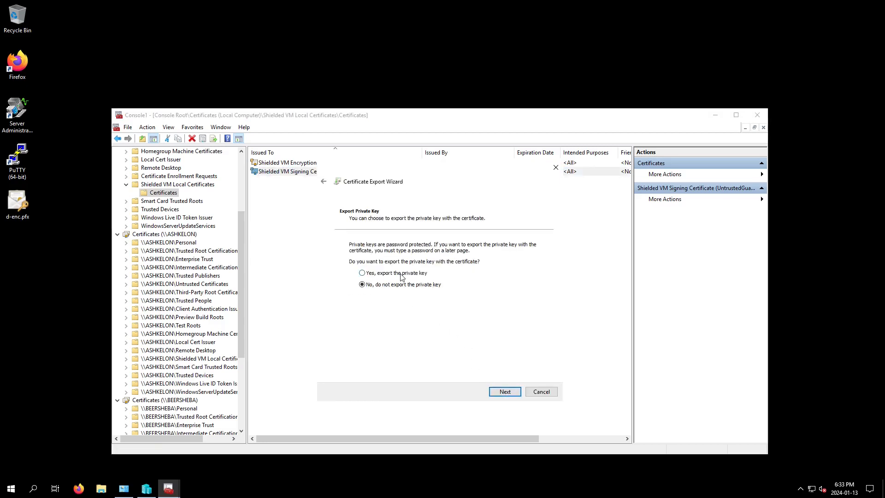
pyautogui.click(505, 391)
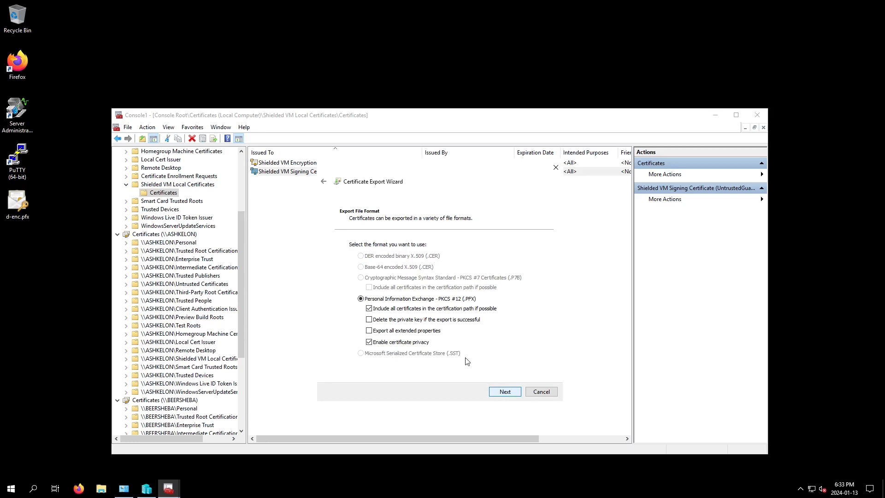
pyautogui.click(402, 333)
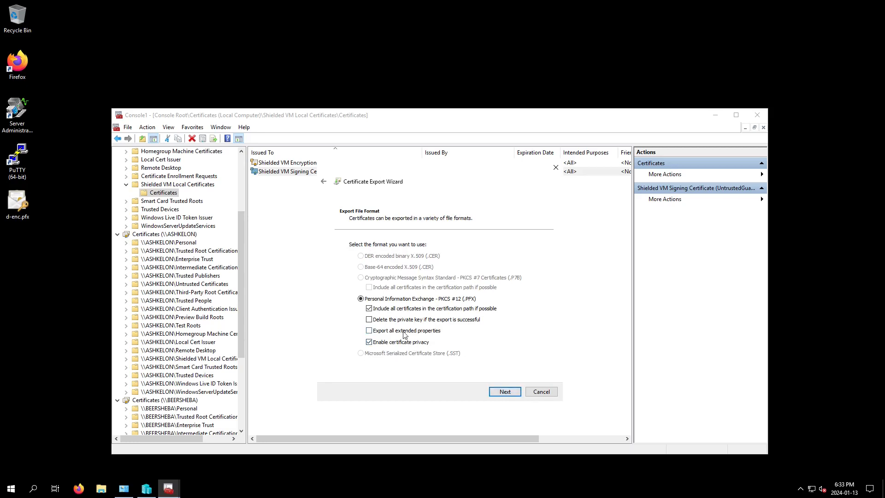
pyautogui.click(513, 393)
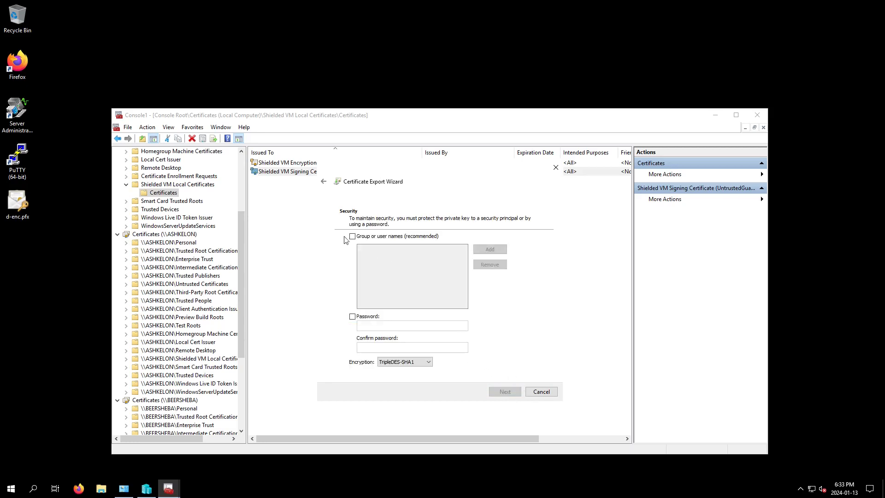
# Protect the exported signing certificate by group or user names for INTERNAL\Administrator, using AES256-SHA256 encryption
pyautogui.click(352, 237)
pyautogui.click(428, 362)
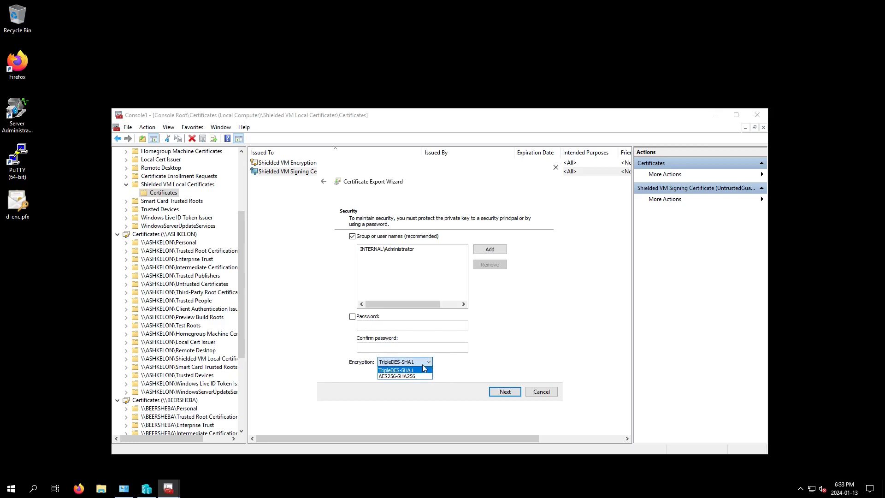
pyautogui.click(405, 375)
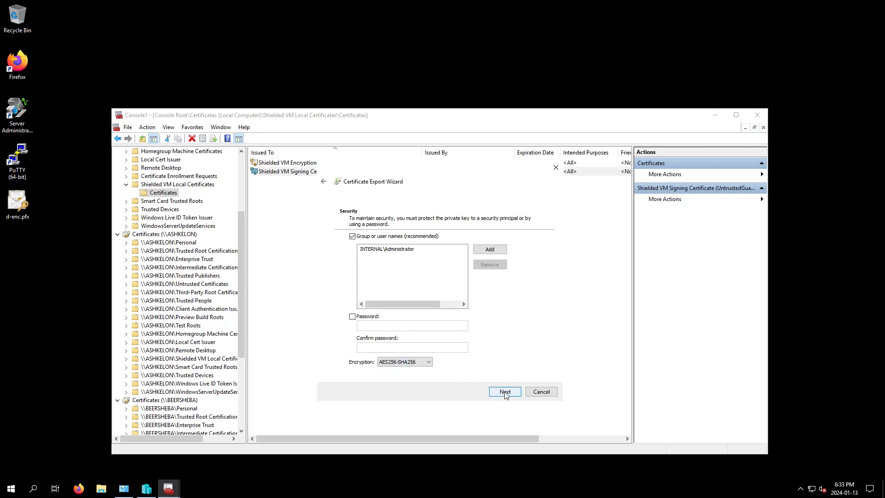
pyautogui.click(505, 392)
# Save the signing certificate export to the Desktop as d-sig and complete the export wizard
pyautogui.click(520, 254)
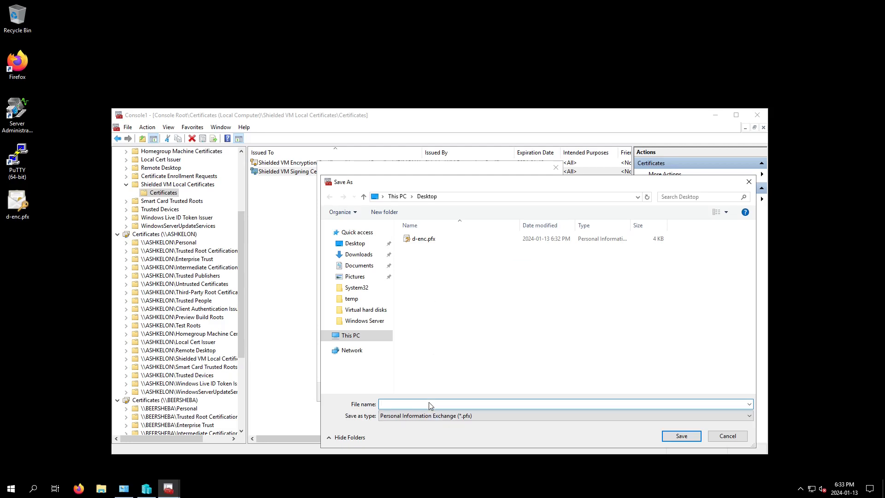
pyautogui.write('d-sig')
pyautogui.click(681, 435)
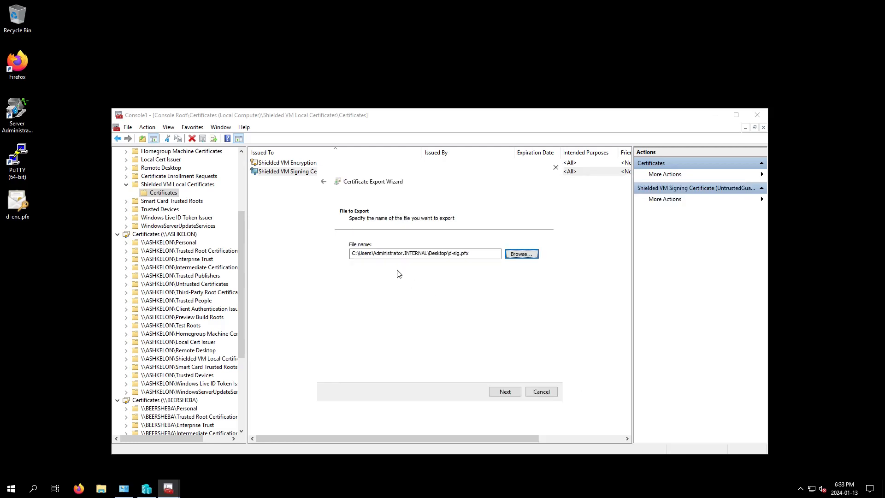
pyautogui.click(505, 391)
pyautogui.click(504, 391)
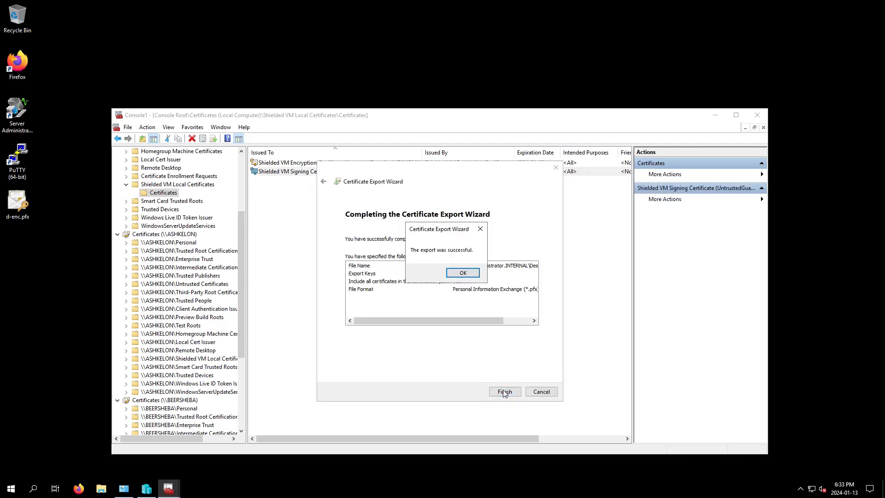
pyautogui.click(463, 274)
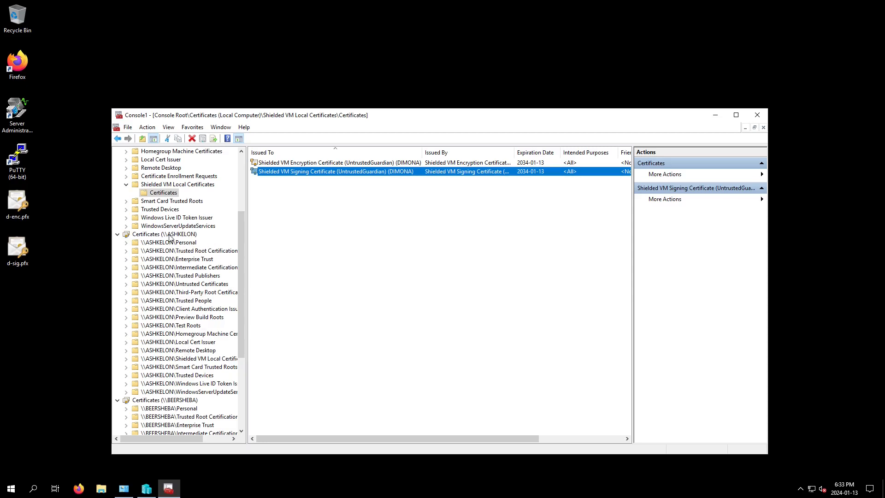
# Open the certificates in ASHKELON's Shielded VM Local Certificates store
pyautogui.click(169, 237)
pyautogui.rightClick(170, 238)
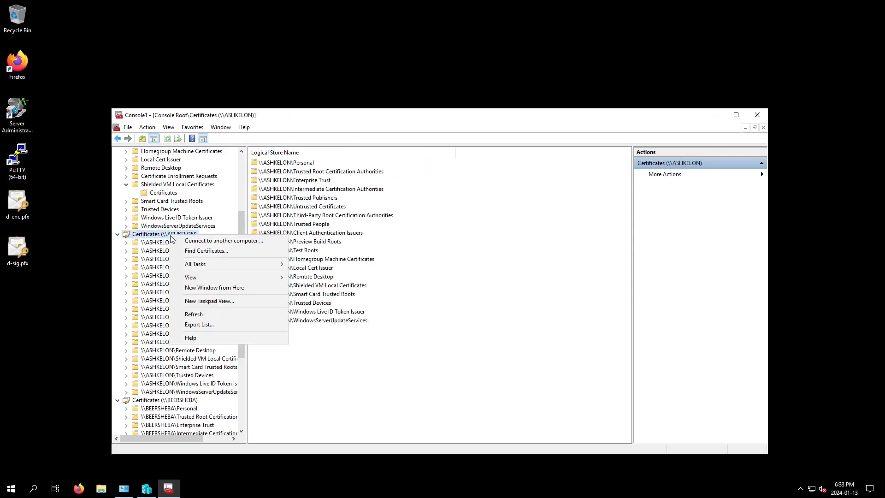
pyautogui.click(311, 406)
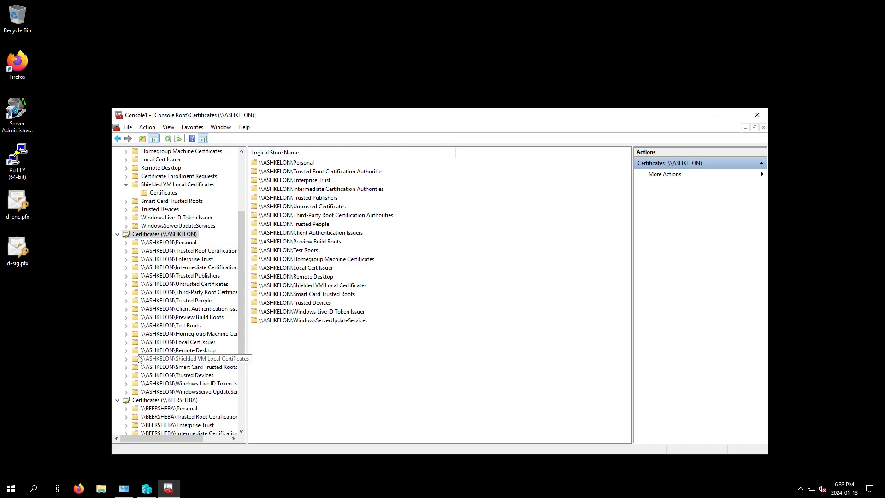
pyautogui.click(127, 359)
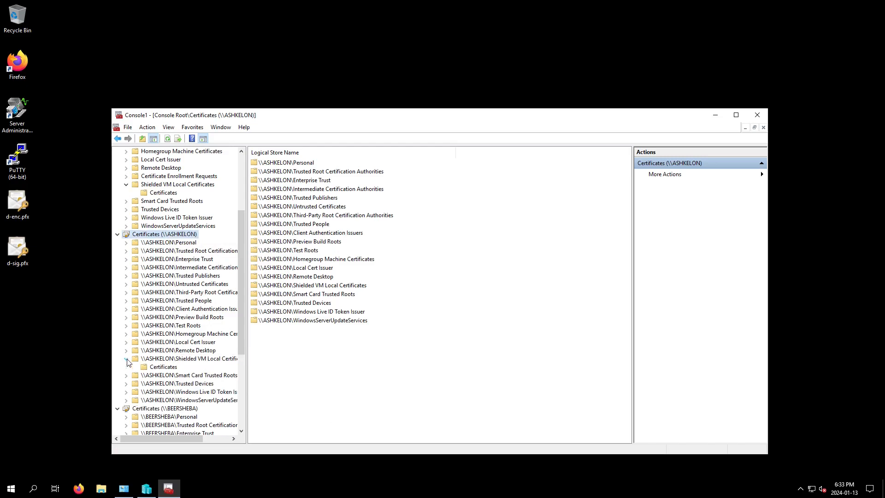
pyautogui.click(166, 367)
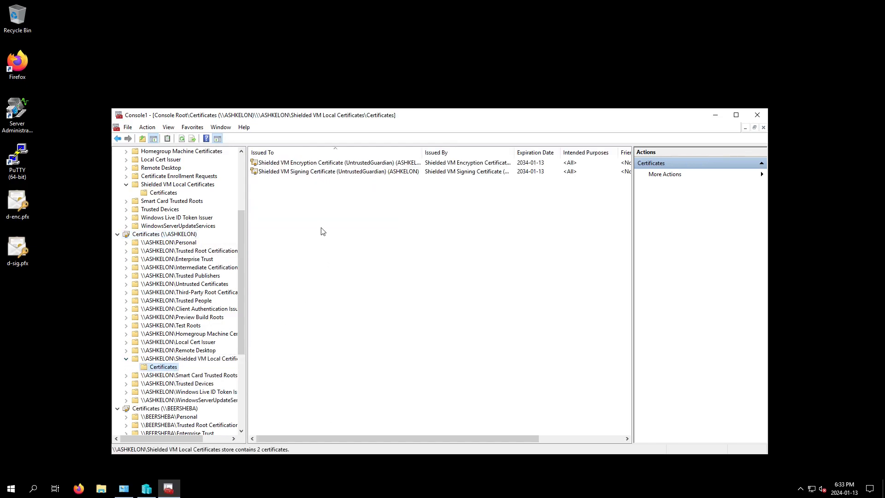
# Try to export ASHKELON's Shielded VM Encryption Certificate with its private key, and leave the export wizard
pyautogui.rightClick(330, 166)
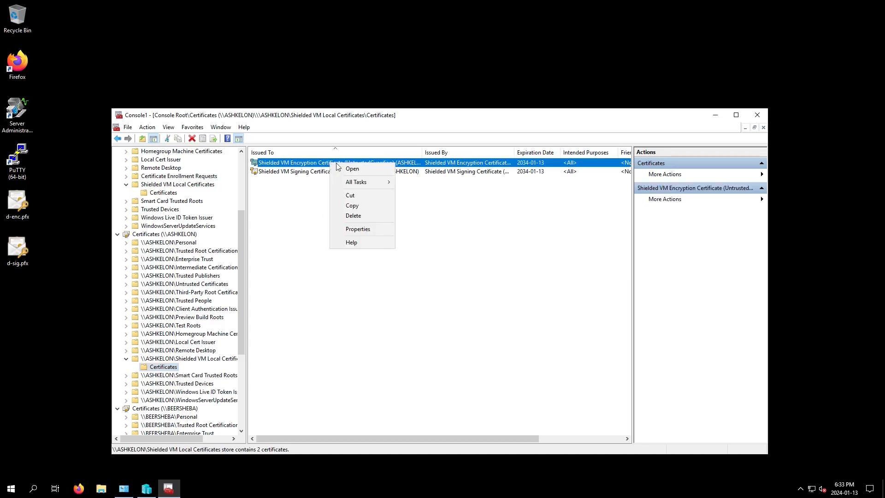
pyautogui.moveTo(371, 182)
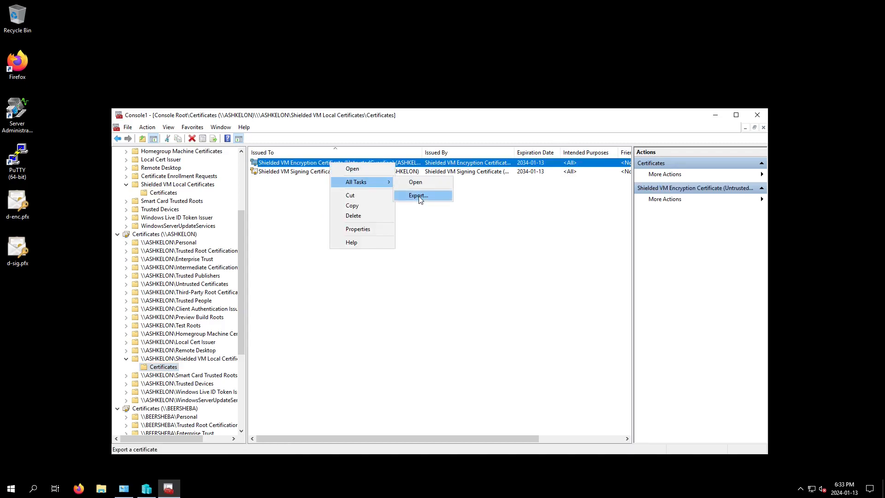
pyautogui.click(417, 195)
pyautogui.click(504, 392)
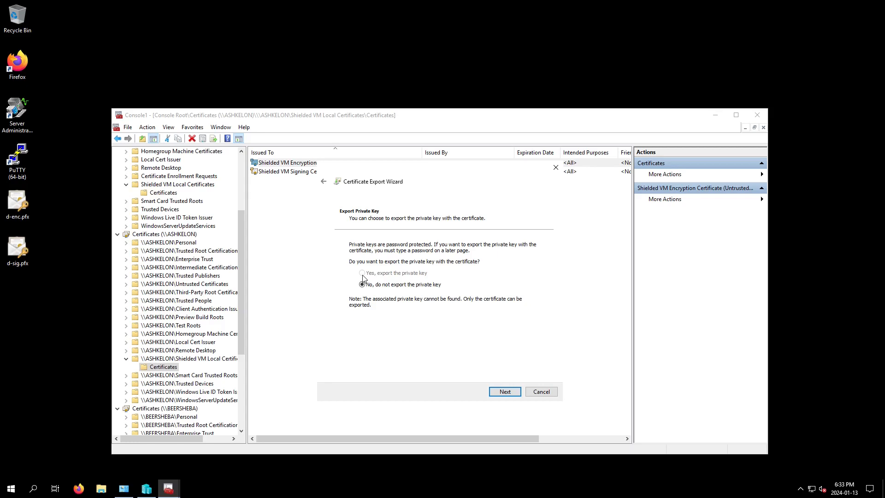
pyautogui.click(543, 394)
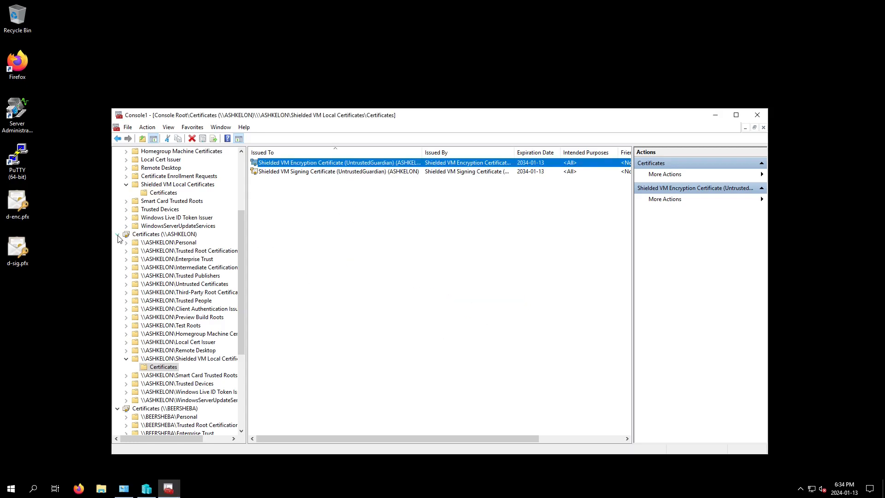
pyautogui.scroll(4, 208, 241)
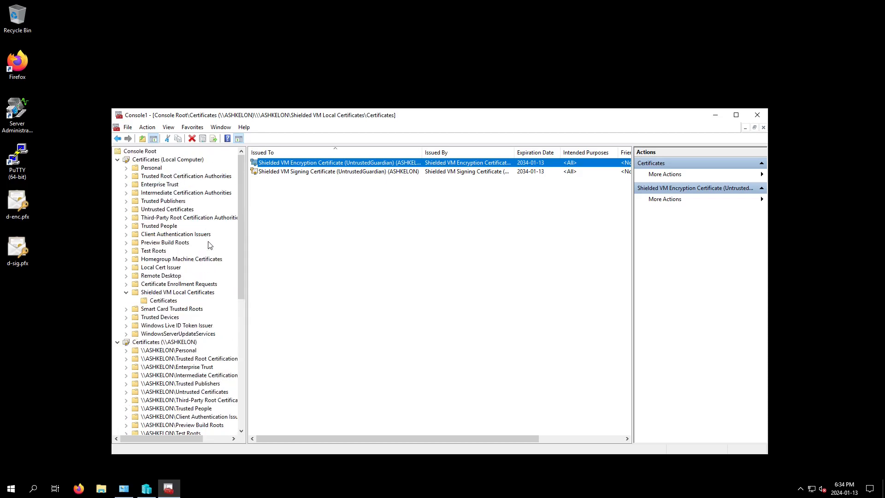
pyautogui.scroll(-10, 207, 306)
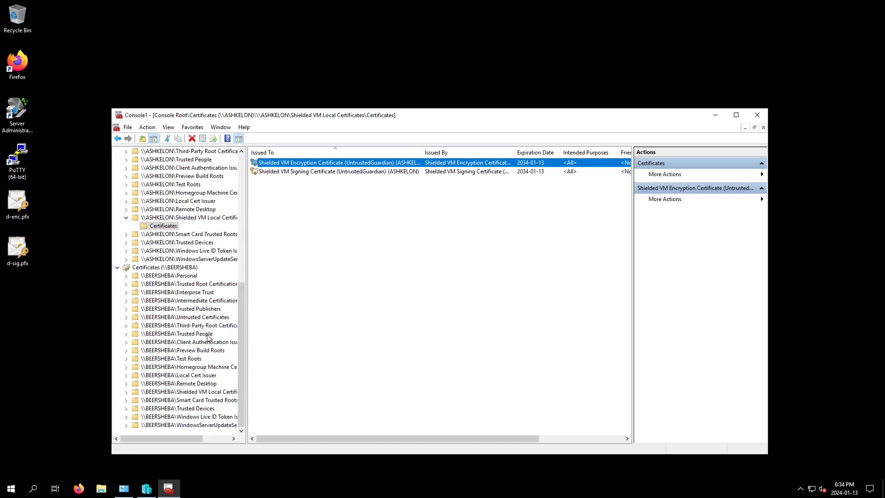
pyautogui.scroll(6, 209, 338)
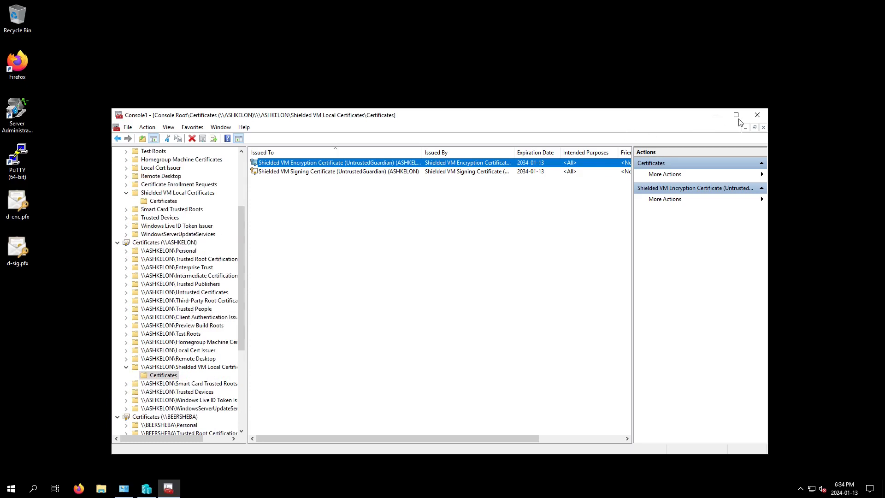
pyautogui.scroll(3, 189, 294)
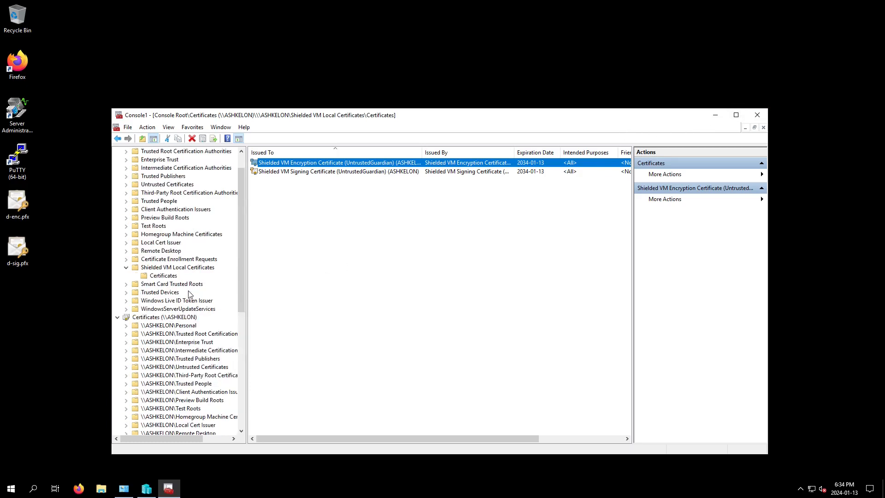
pyautogui.rightClick(142, 319)
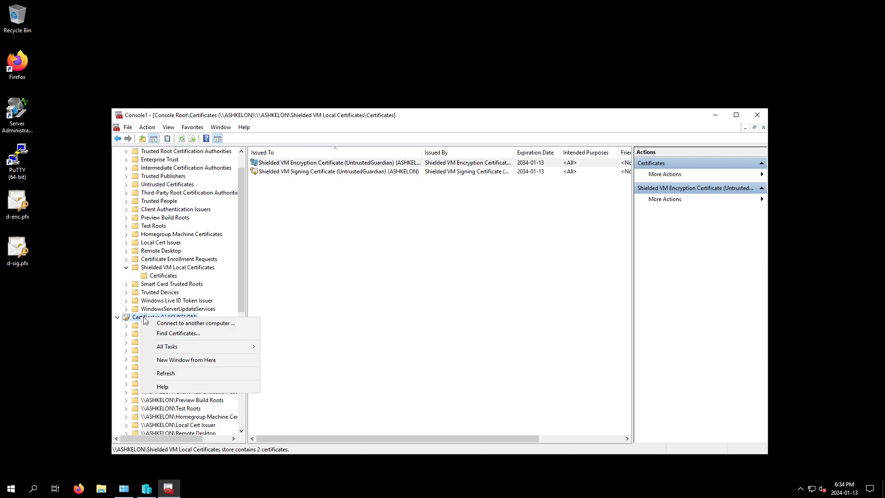
pyautogui.click(385, 338)
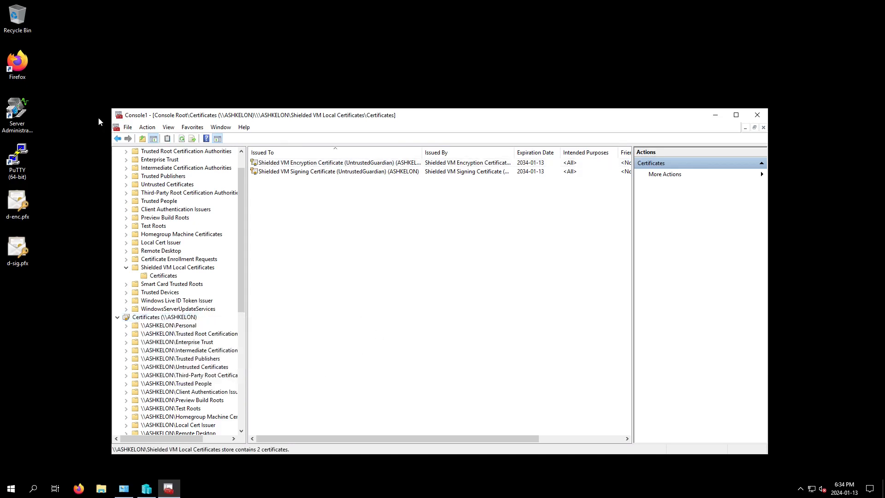
# Remove the BEERSHEBA and ASHKELON certificate snap-ins from the console, keeping only the local computer's
pyautogui.click(127, 127)
pyautogui.click(166, 183)
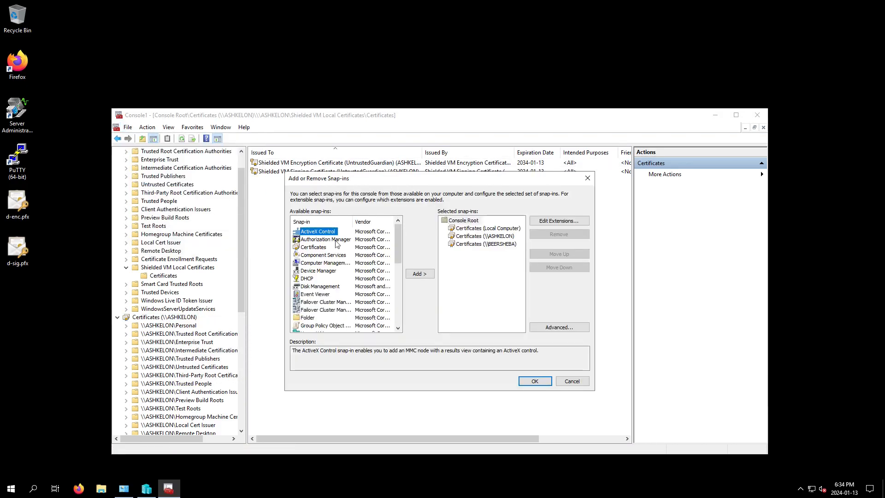
pyautogui.click(492, 244)
pyautogui.click(539, 235)
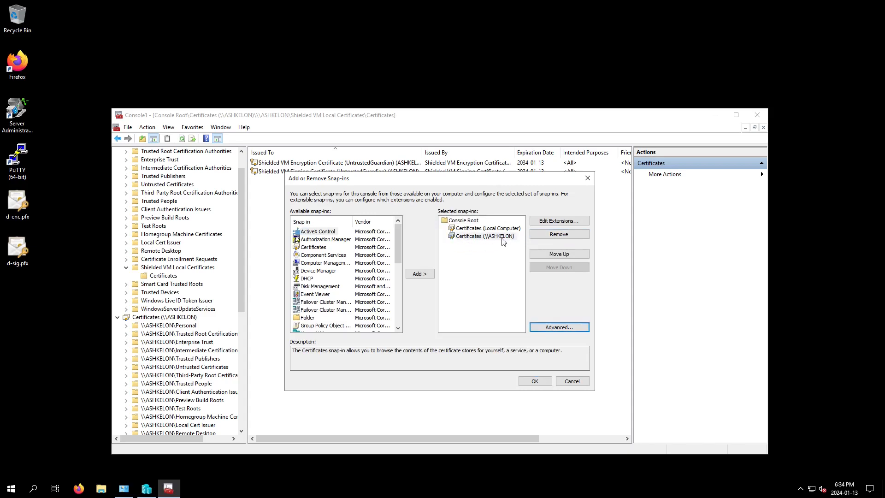
pyautogui.click(547, 239)
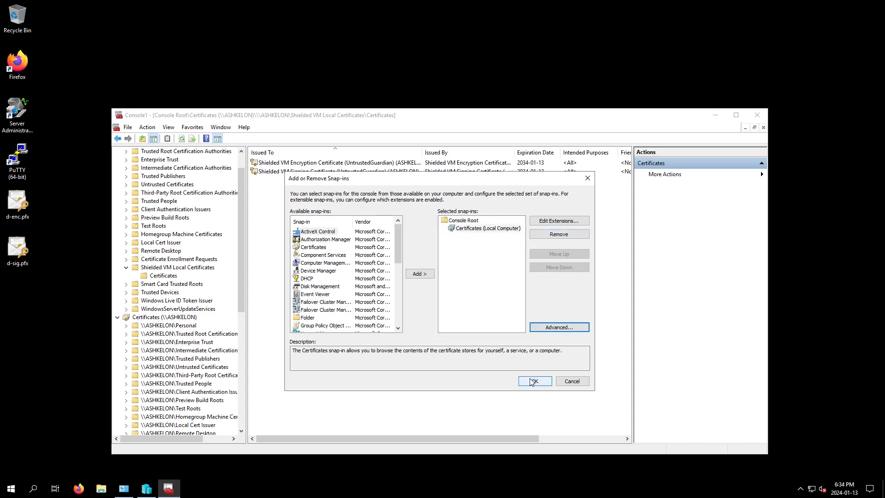
pyautogui.click(535, 381)
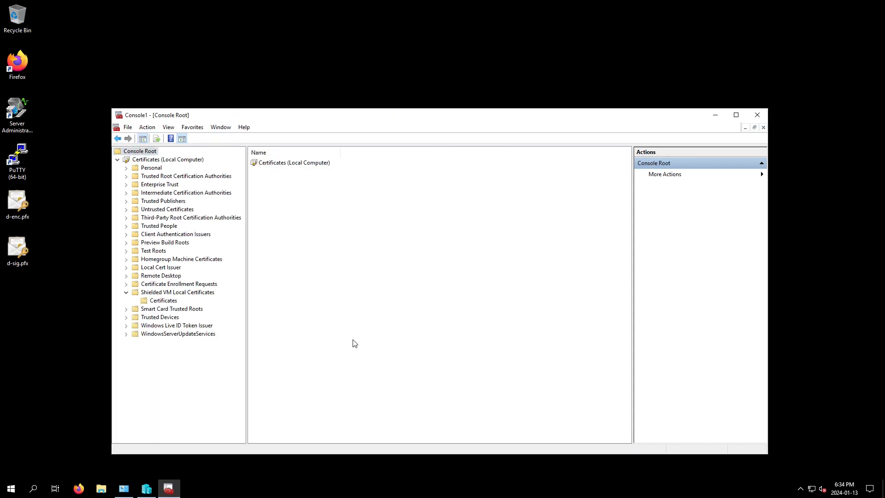
# Start a Remote Desktop connection to ASHKELON and sign in with the administrator account's password
pyautogui.click(13, 488)
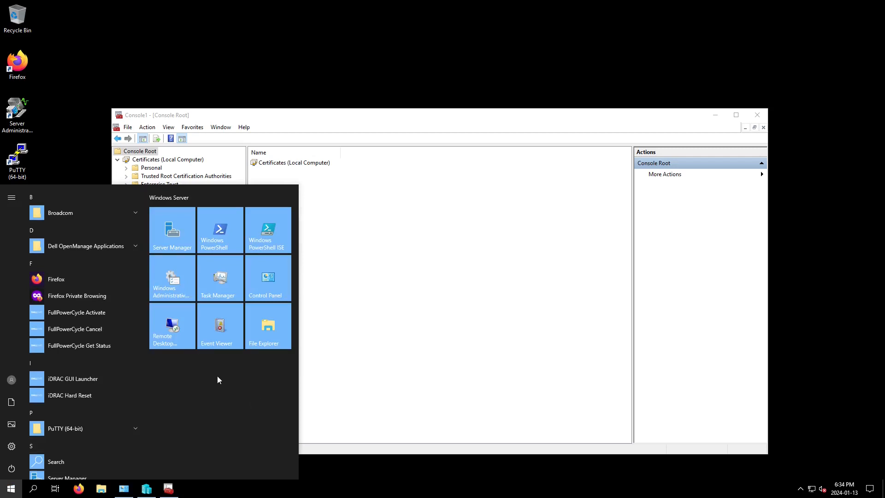
pyautogui.click(184, 342)
pyautogui.write('A')
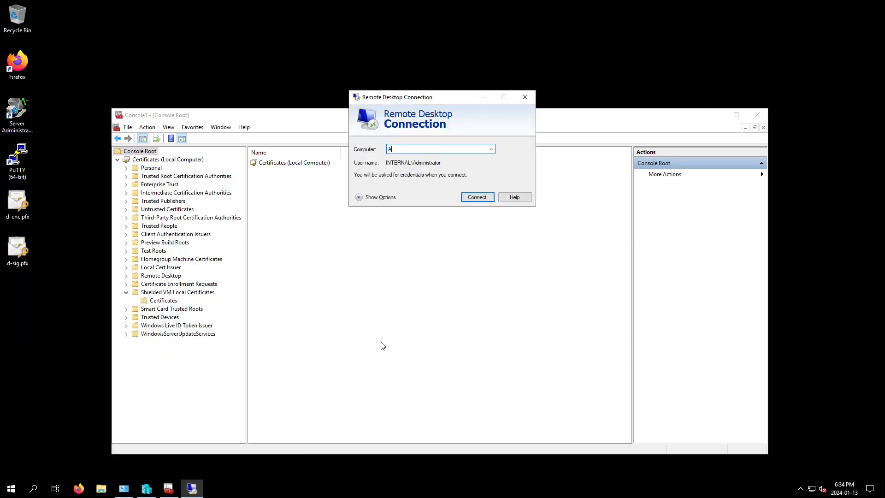
pyautogui.write('SHKELON')
pyautogui.press('Return')
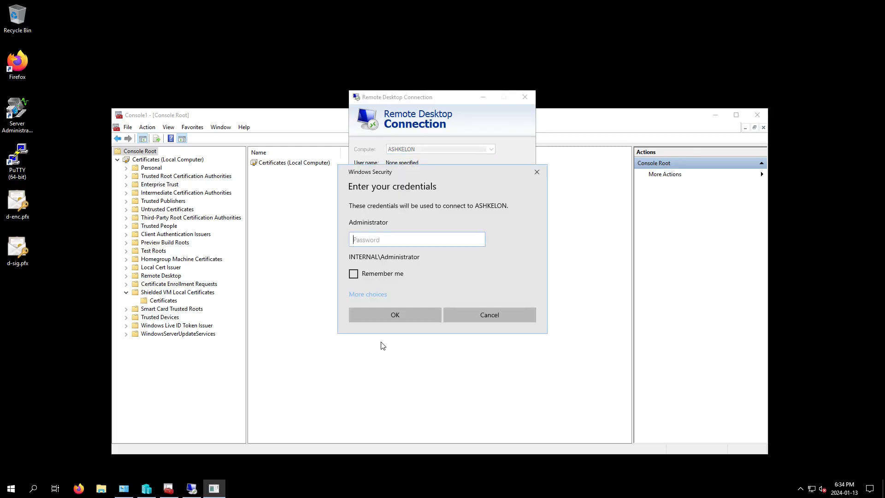
pyautogui.write('*')
pyautogui.press('Return')
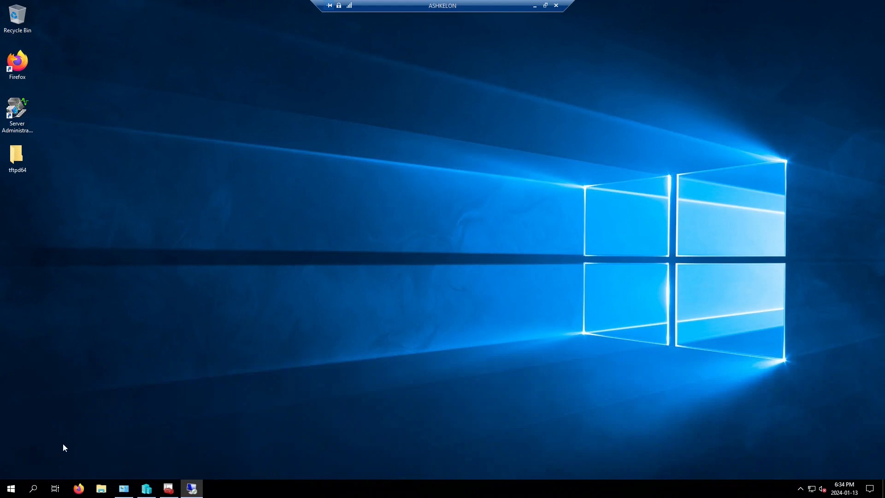
# Try to launch mmc.exe for managing certificates on ASHKELON
pyautogui.click(10, 489)
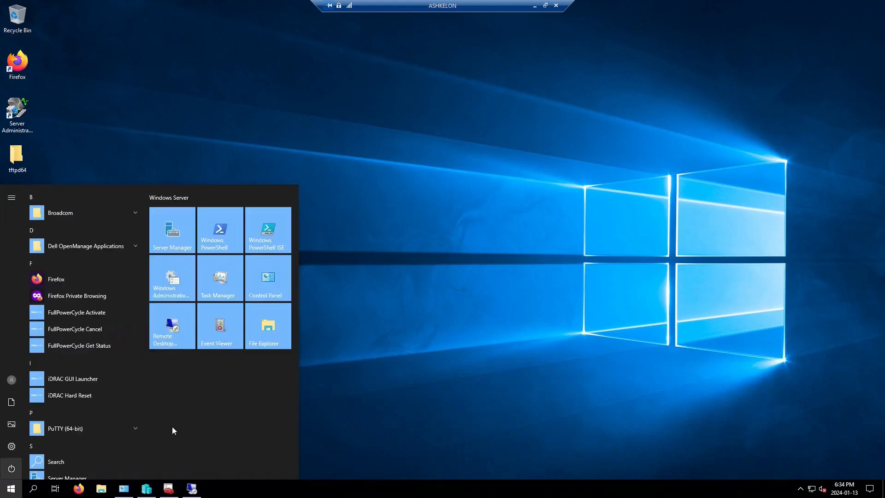
pyautogui.write('mmc')
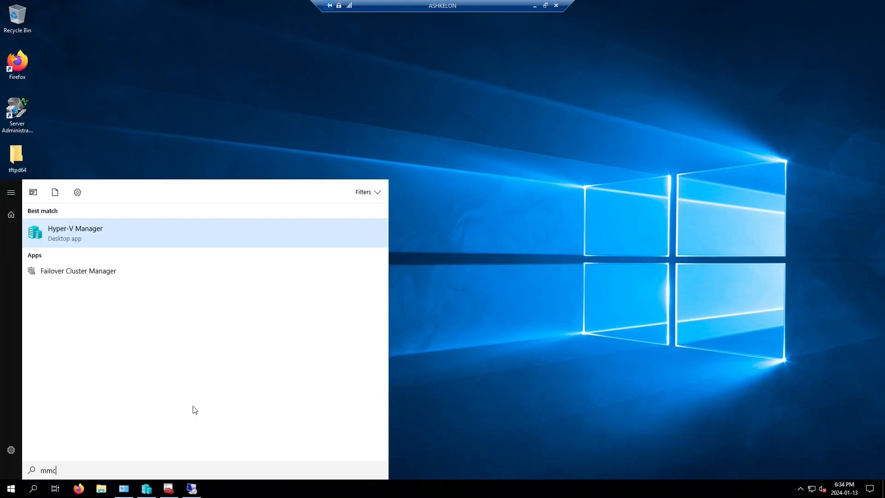
pyautogui.write('.exe')
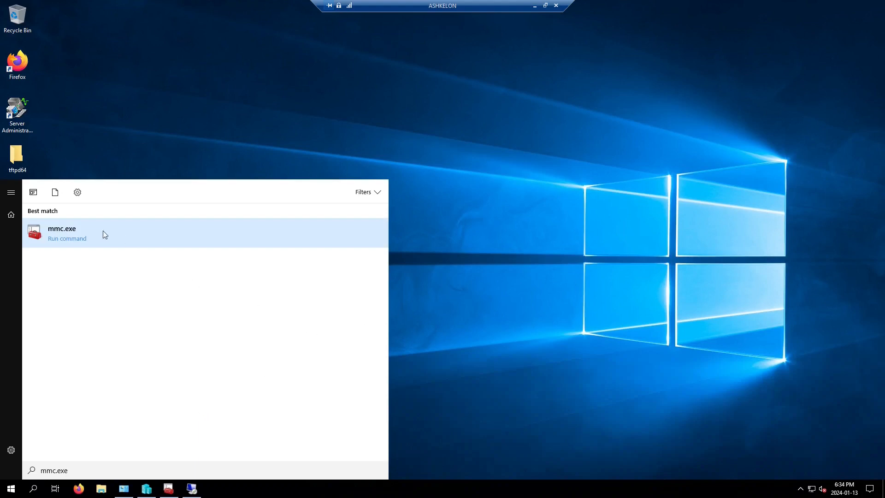
pyautogui.press('Return')
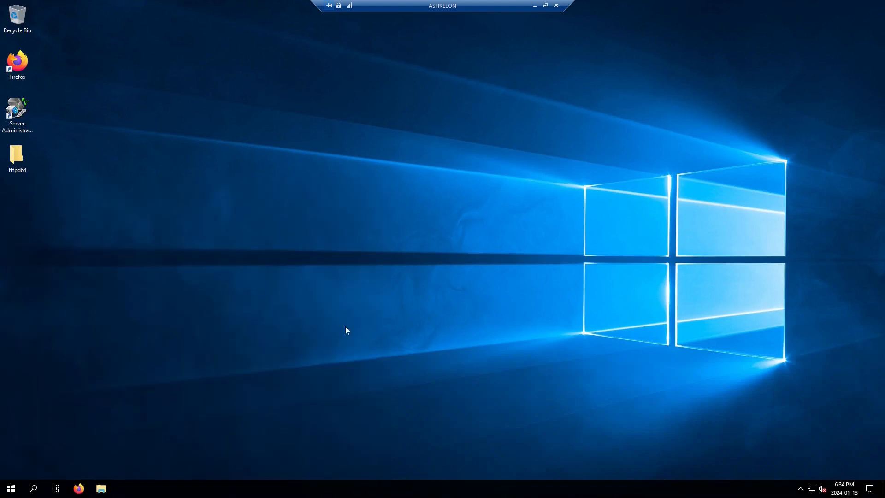
pyautogui.press('super+r')
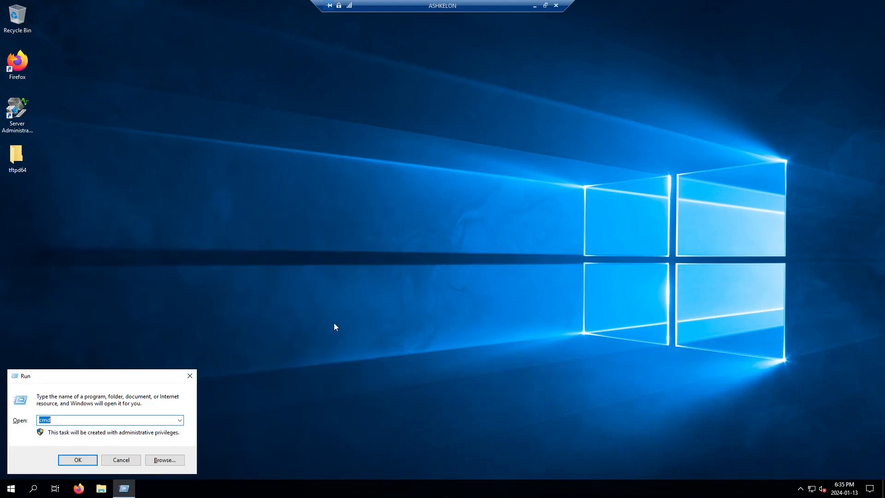
pyautogui.press('Return')
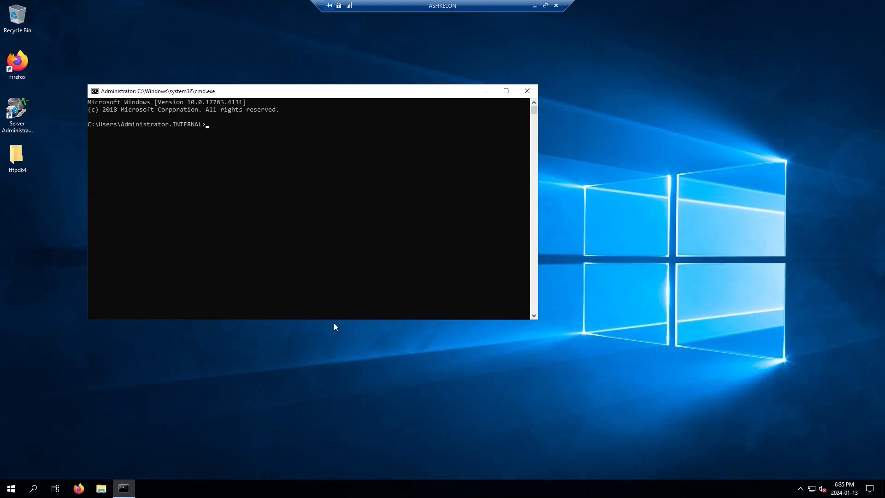
pyautogui.click(528, 91)
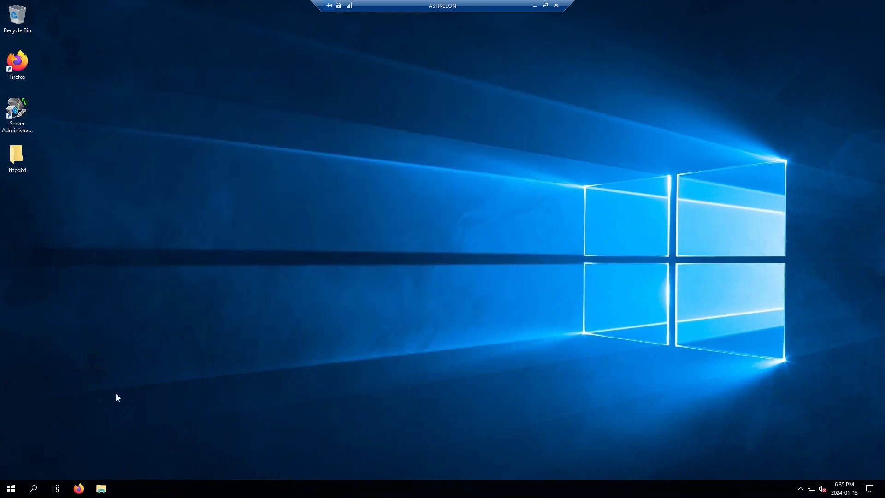
pyautogui.click(10, 491)
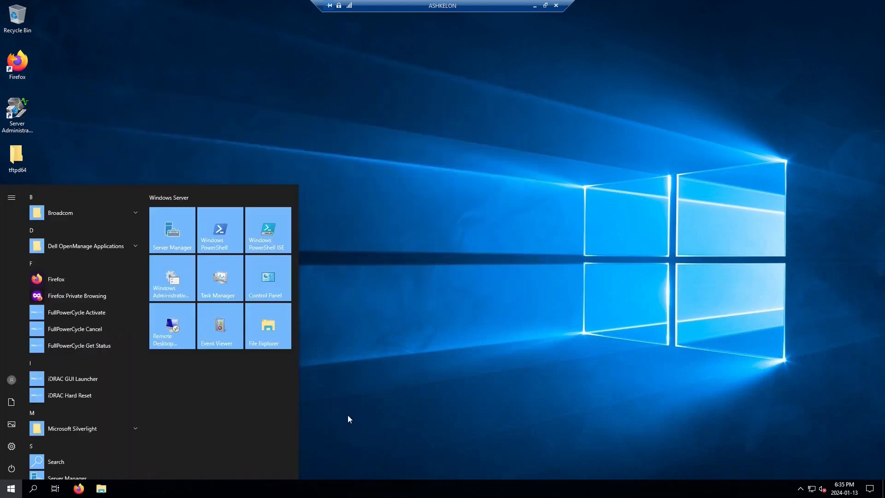
pyautogui.click(335, 415)
# Open an empty Microsoft Management Console in the ASHKELON remote session
pyautogui.press('super+r')
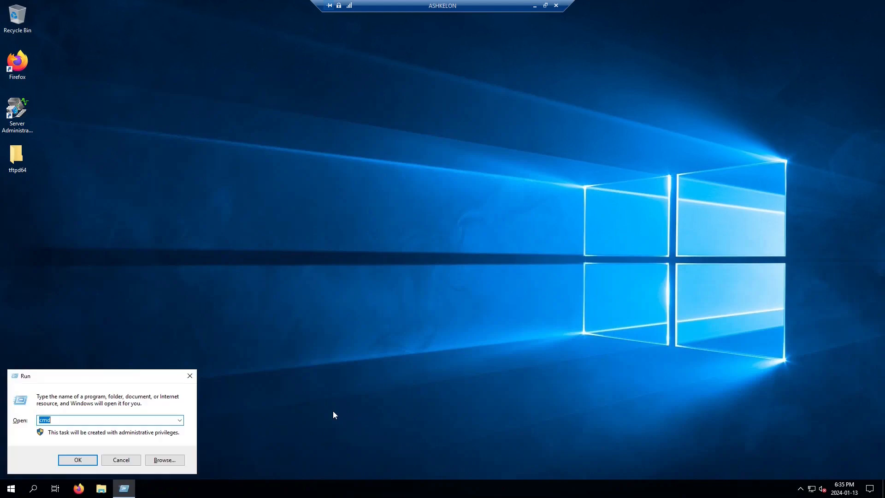
pyautogui.write('ncpa.cpl')
pyautogui.press('Return')
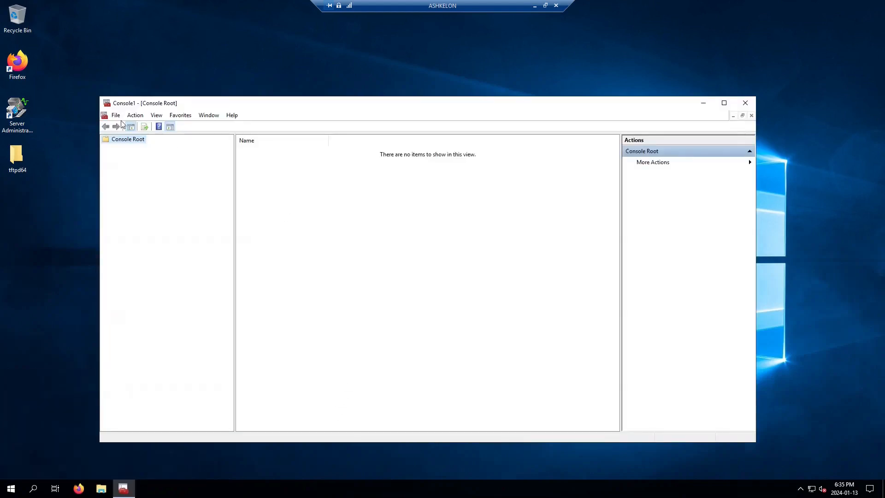
# Add the Certificates snap-in to the console for the computer account of the local computer
pyautogui.click(117, 118)
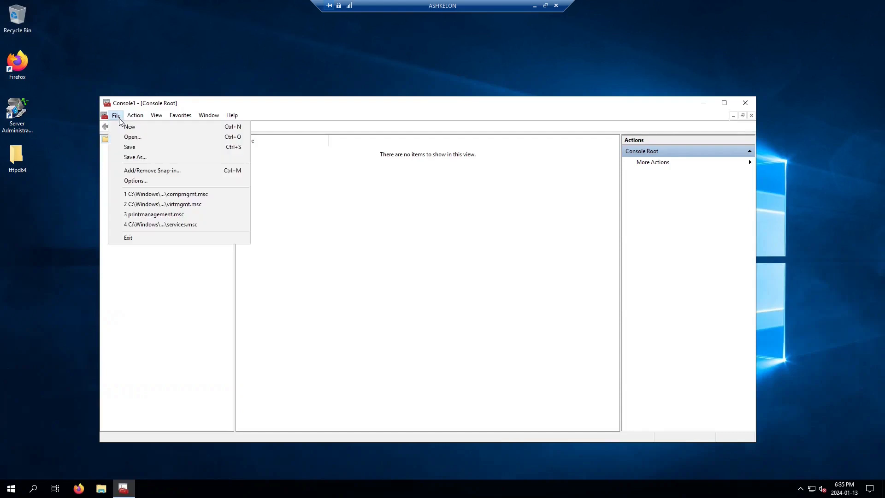
pyautogui.click(153, 171)
pyautogui.doubleClick(303, 235)
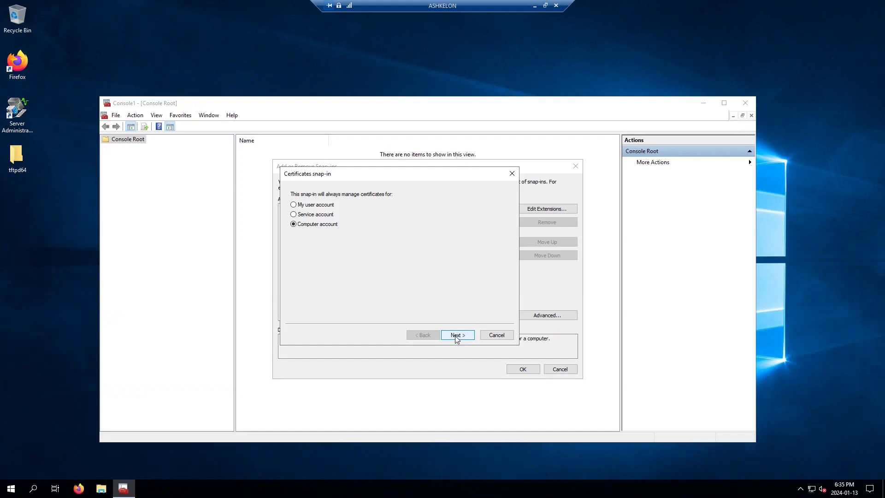
pyautogui.click(453, 336)
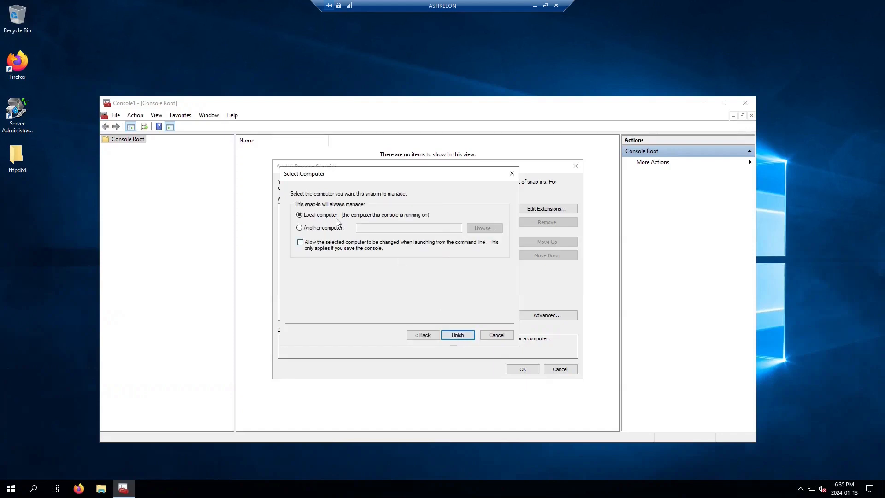
pyautogui.click(462, 339)
pyautogui.click(523, 369)
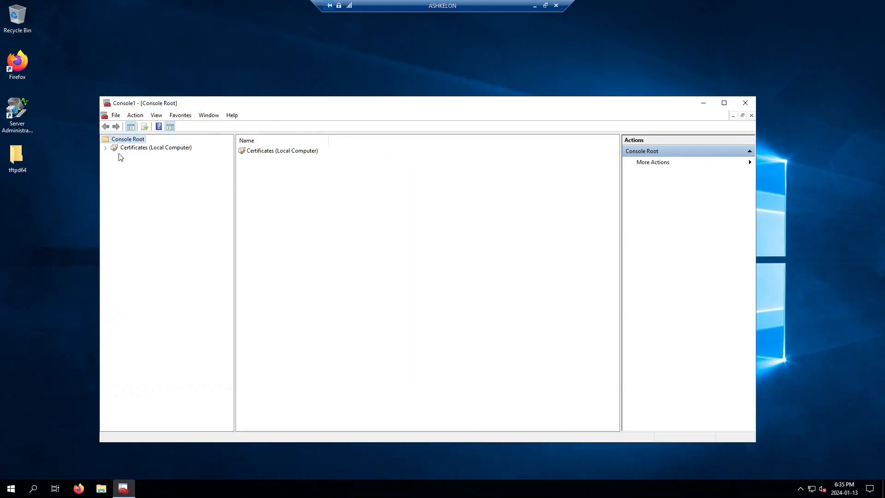
# Open the certificates in the local computer's Shielded VM Local Certificates store
pyautogui.click(106, 148)
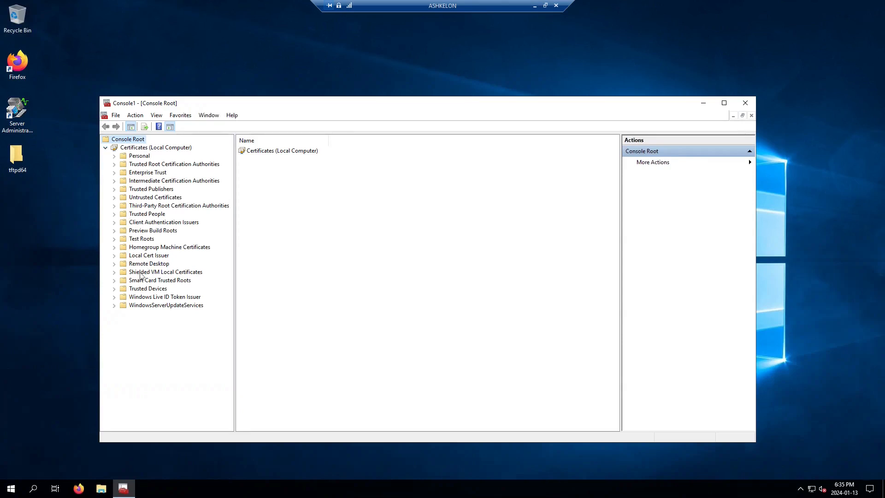
pyautogui.click(114, 272)
pyautogui.click(151, 280)
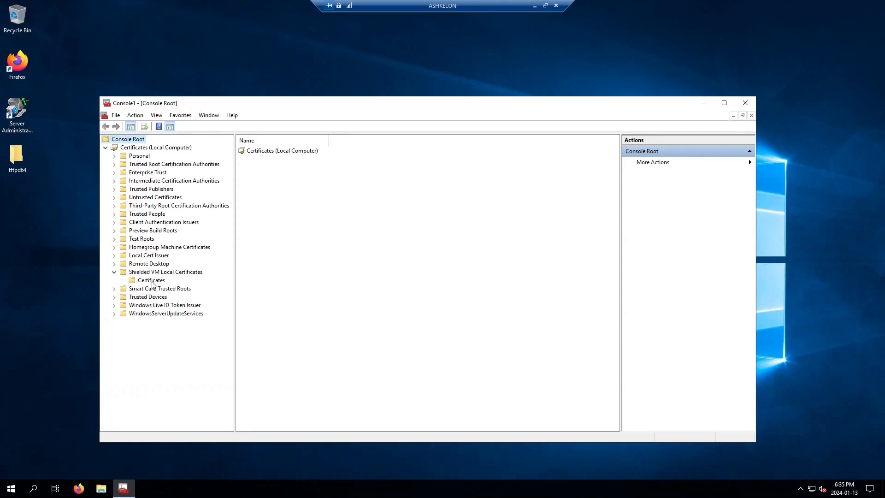
# Start exporting the Shielded VM Encryption Certificate with its private key in Personal Information Exchange PKCS #12 (.PFX) format
pyautogui.rightClick(279, 152)
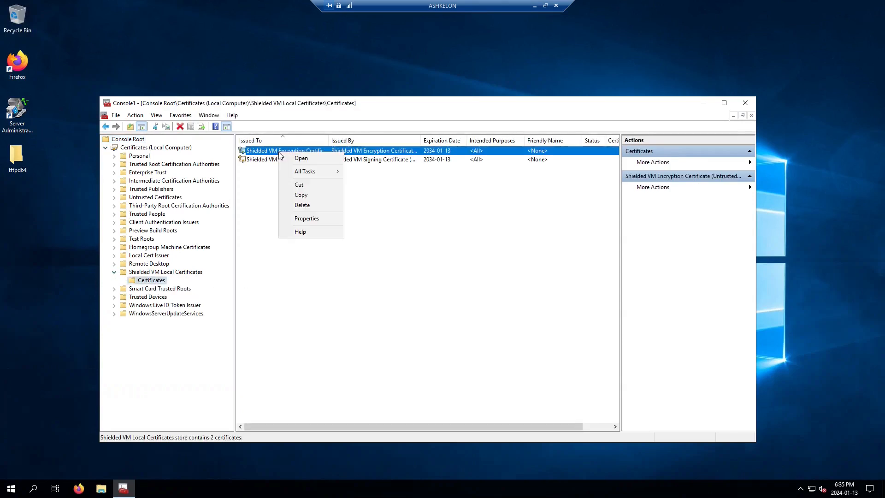
pyautogui.moveTo(320, 172)
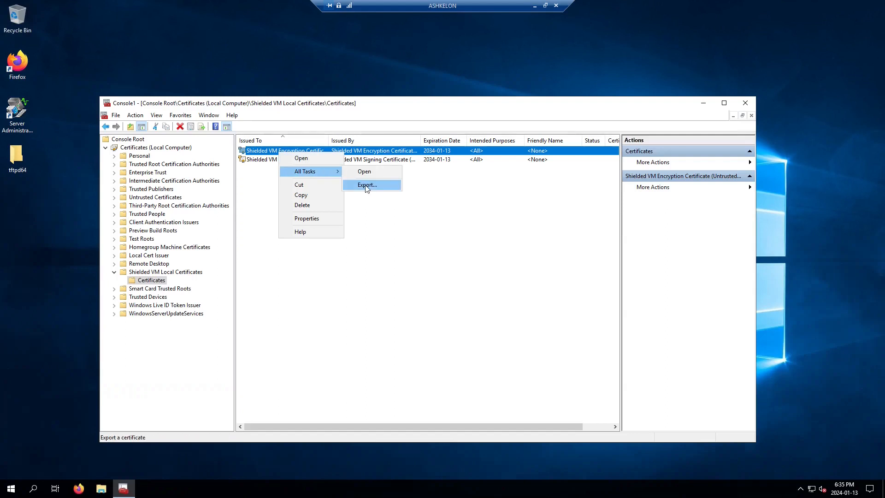
pyautogui.click(368, 186)
pyautogui.click(484, 380)
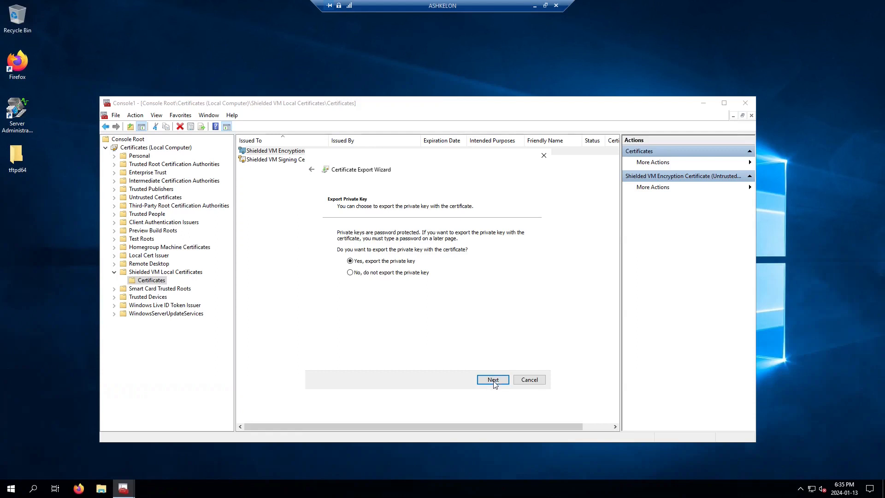
pyautogui.click(493, 381)
pyautogui.click(382, 318)
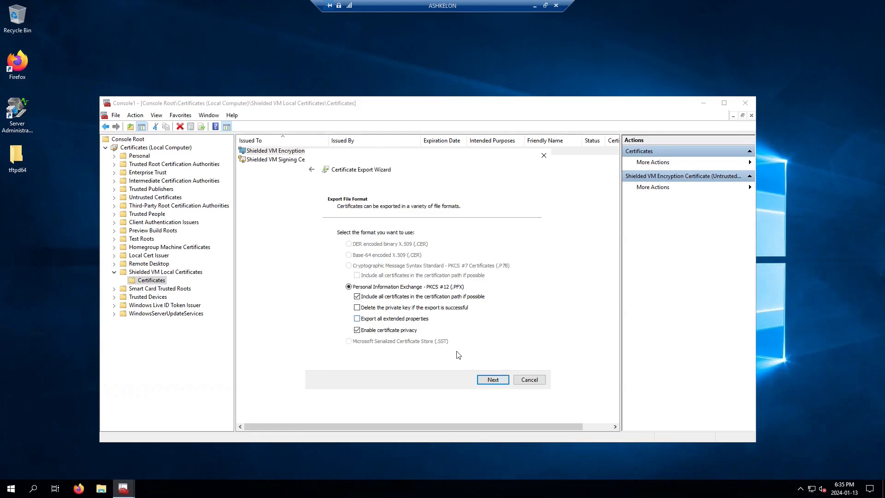
pyautogui.click(491, 381)
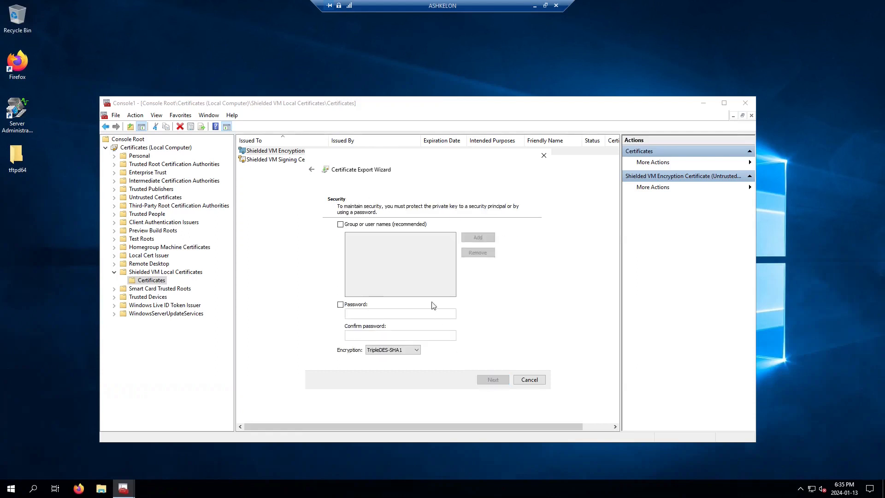
# Protect the encryption certificate's private key by group or user names for INTERNAL\Administrator, using AES256-SHA256 encryption
pyautogui.click(355, 227)
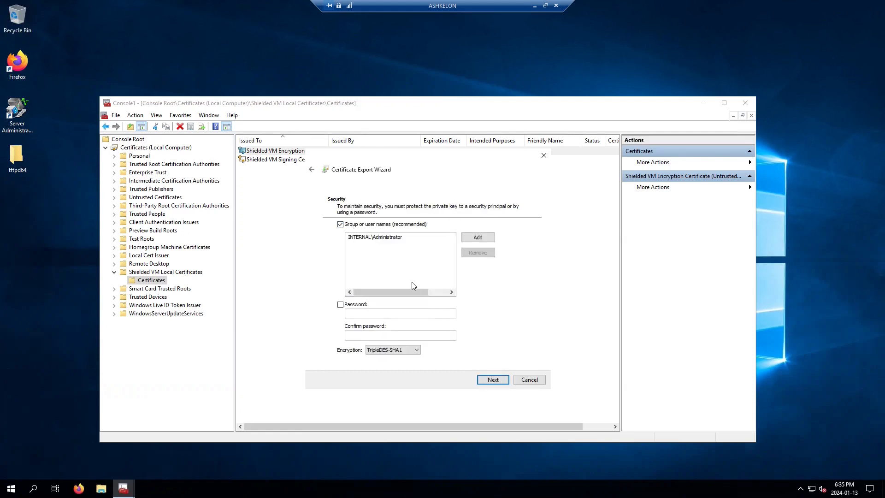
pyautogui.click(401, 350)
pyautogui.click(383, 364)
pyautogui.click(491, 379)
# Save the encryption certificate export to the Desktop as a-enc.pfx and complete the export
pyautogui.click(508, 242)
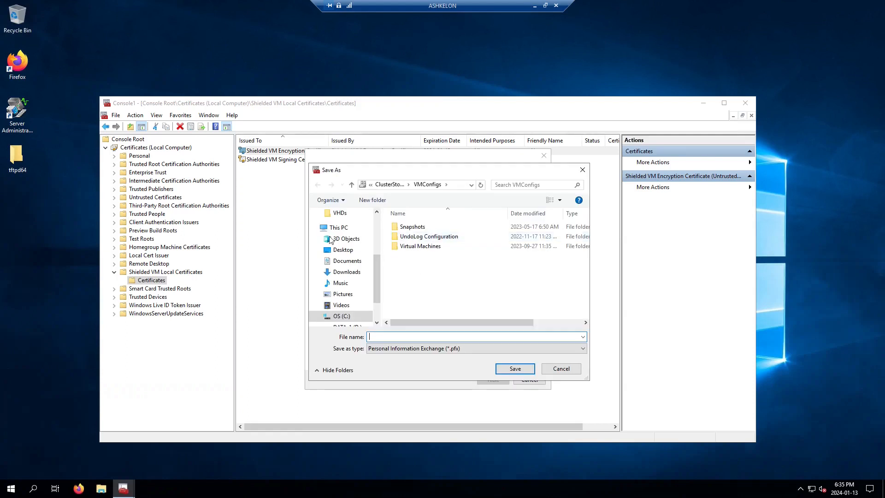
pyautogui.click(343, 250)
pyautogui.click(394, 338)
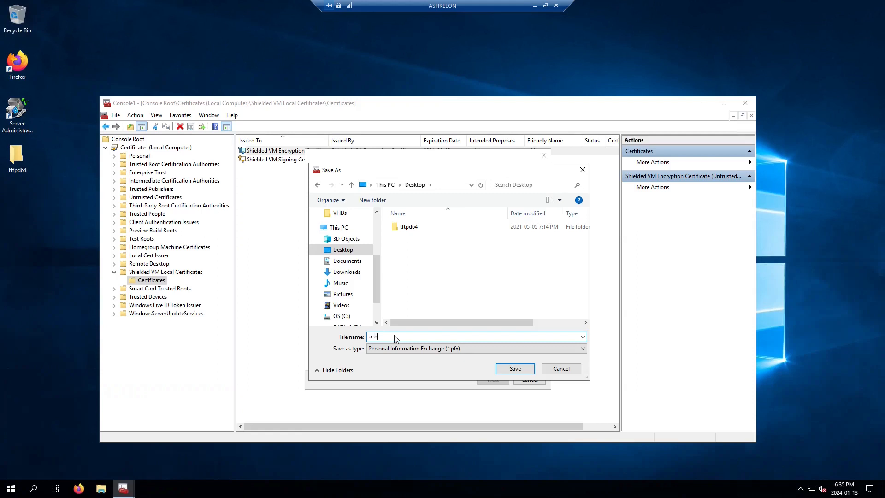
pyautogui.press('Return')
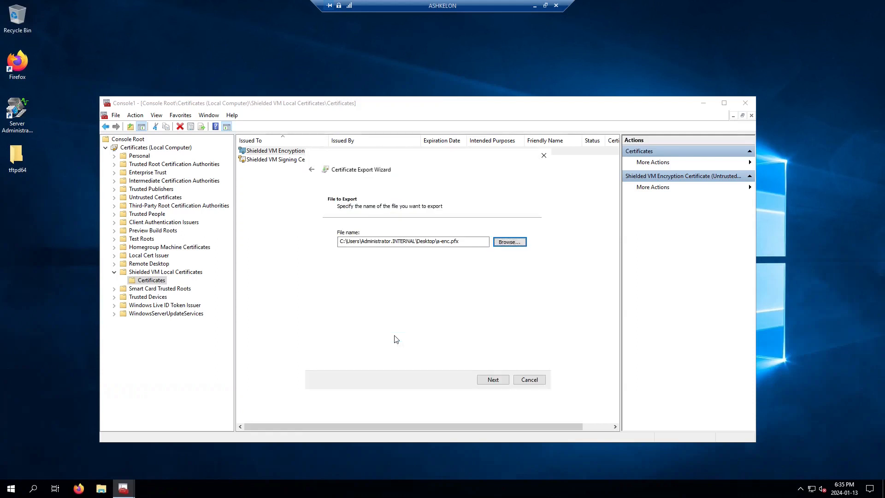
pyautogui.click(491, 382)
pyautogui.click(489, 381)
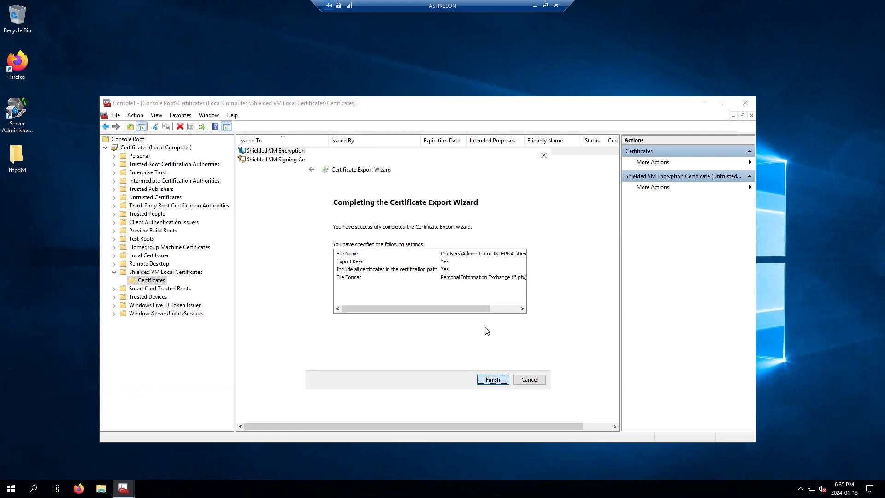
pyautogui.click(463, 273)
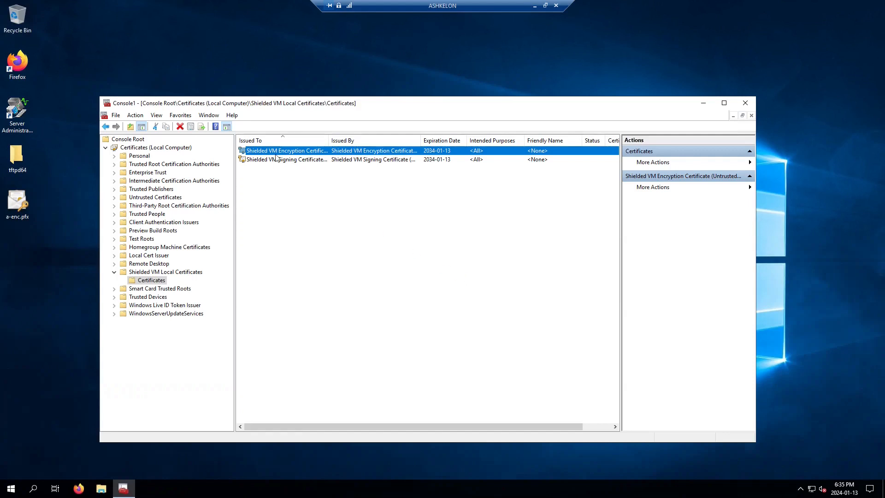
# Start exporting the Shielded VM Signing Certificate with its private key in Personal Information Exchange (.PFX) format
pyautogui.rightClick(280, 160)
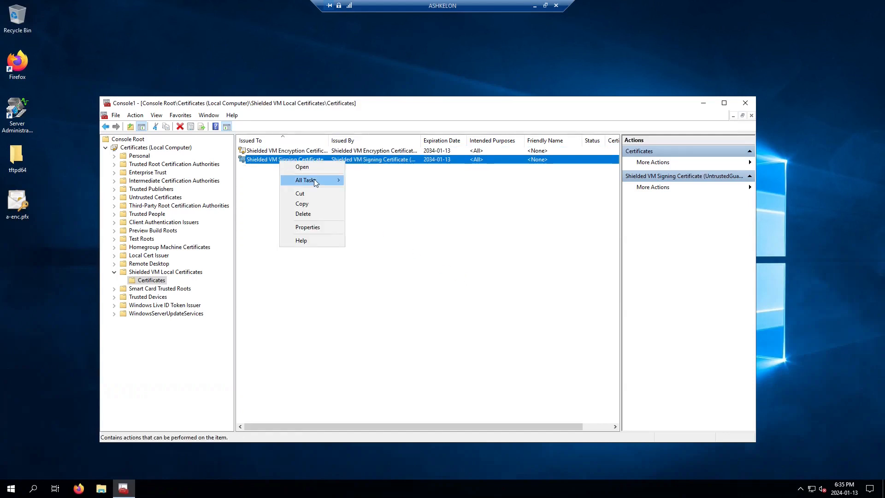
pyautogui.moveTo(318, 180)
pyautogui.click(368, 194)
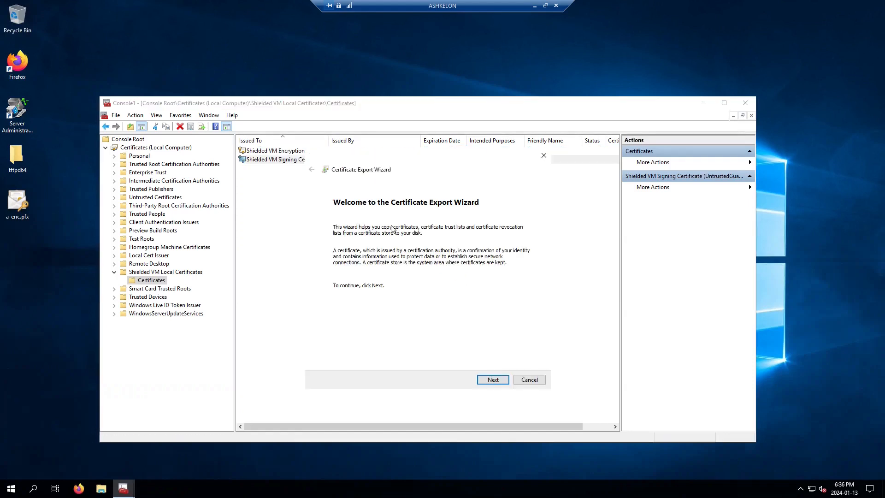
pyautogui.click(491, 381)
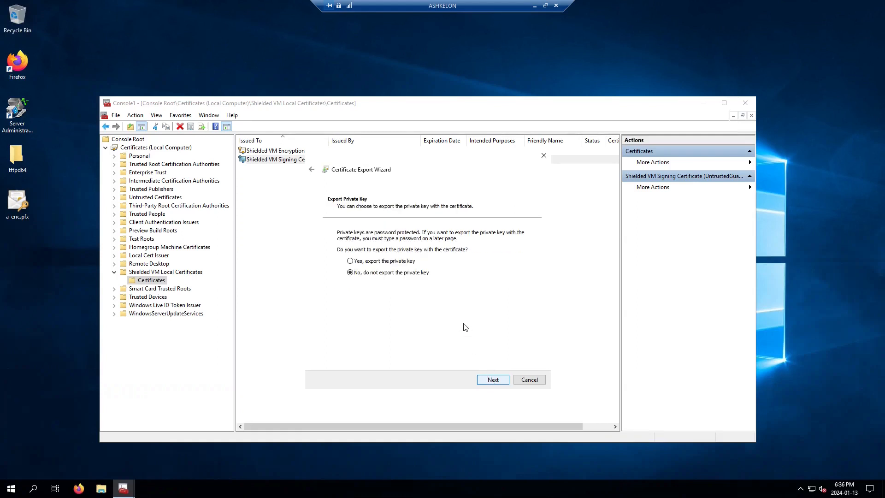
pyautogui.click(386, 262)
pyautogui.click(492, 380)
pyautogui.click(490, 380)
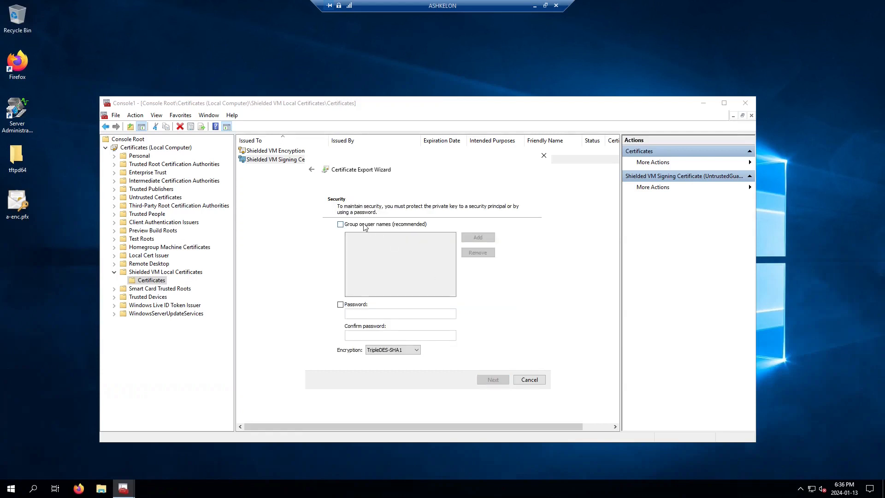
# Protect the signing certificate's private key by group or user names for INTERNAL\Administrator, using AES256-SHA256 encryption
pyautogui.click(364, 225)
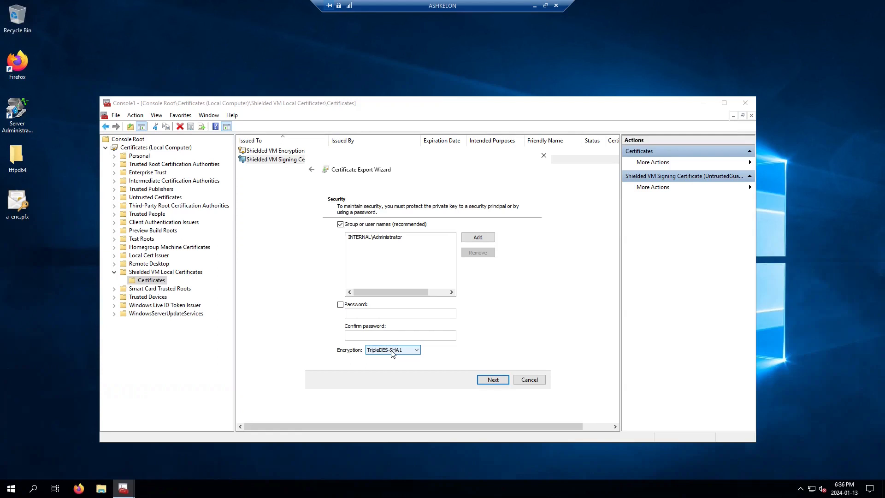
pyautogui.click(417, 351)
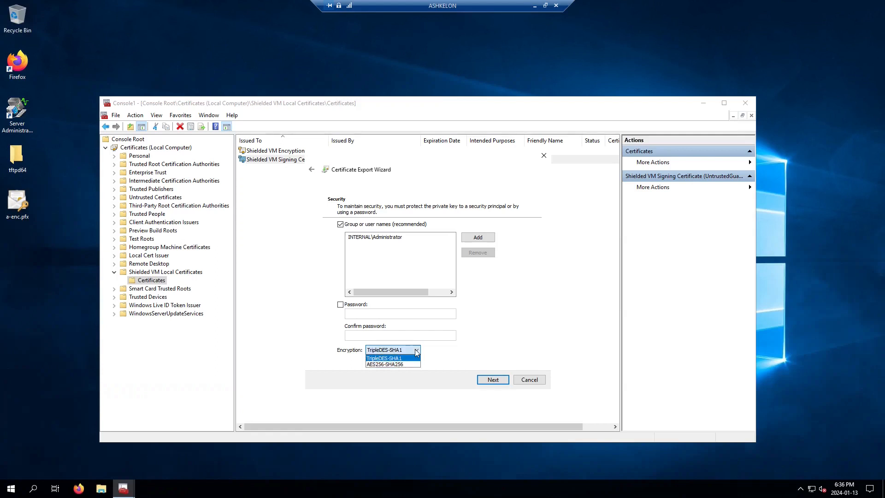
pyautogui.click(397, 364)
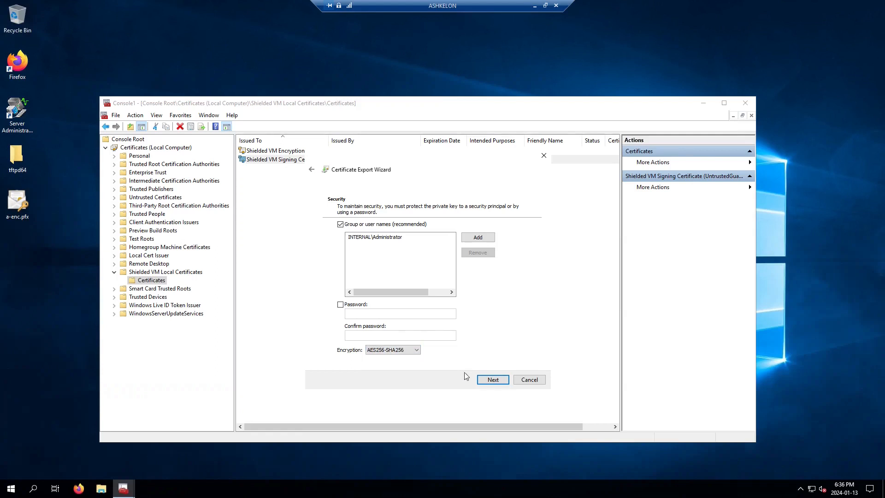
pyautogui.click(493, 380)
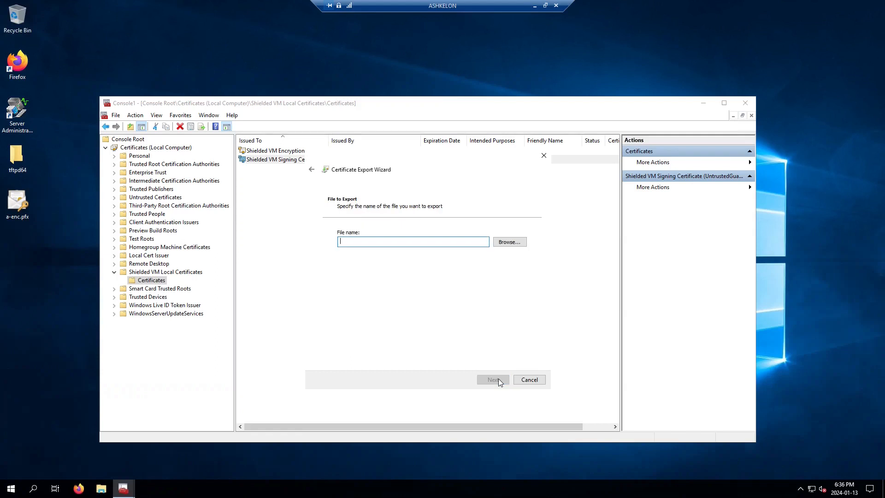
# Save the signing certificate export to the Desktop as a-sig.pfx and complete the export
pyautogui.click(509, 242)
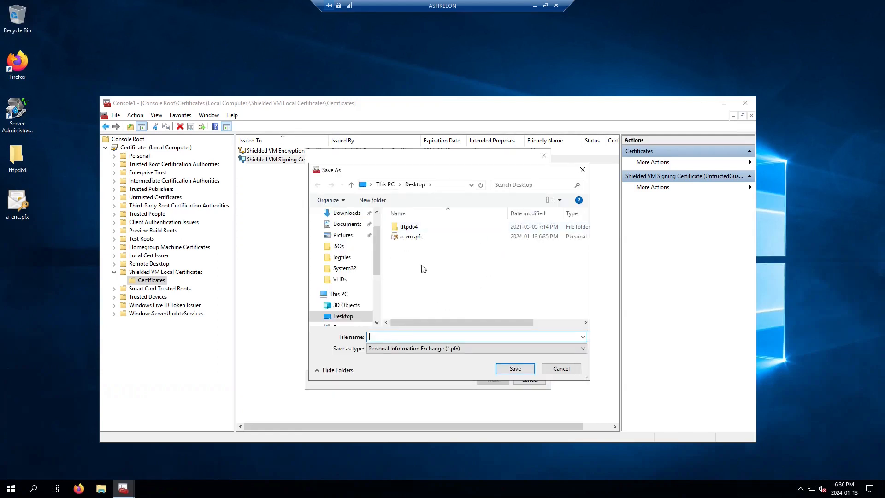
pyautogui.write('a-sig')
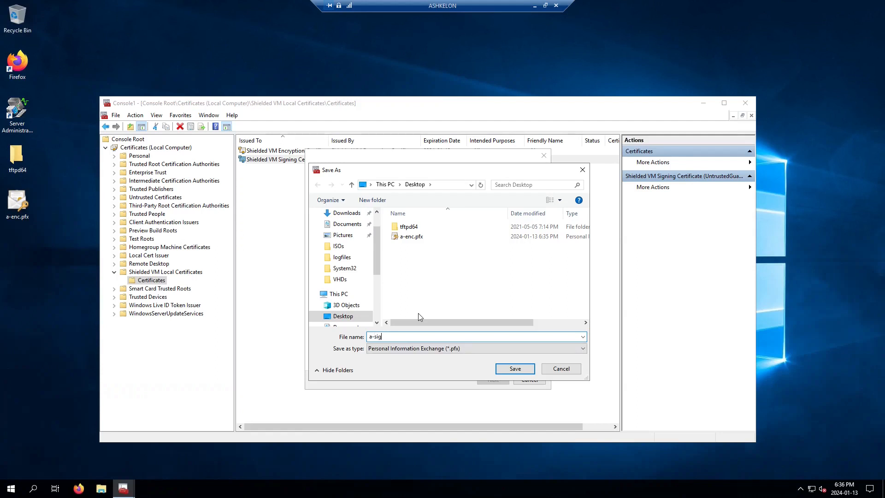
pyautogui.press('Return')
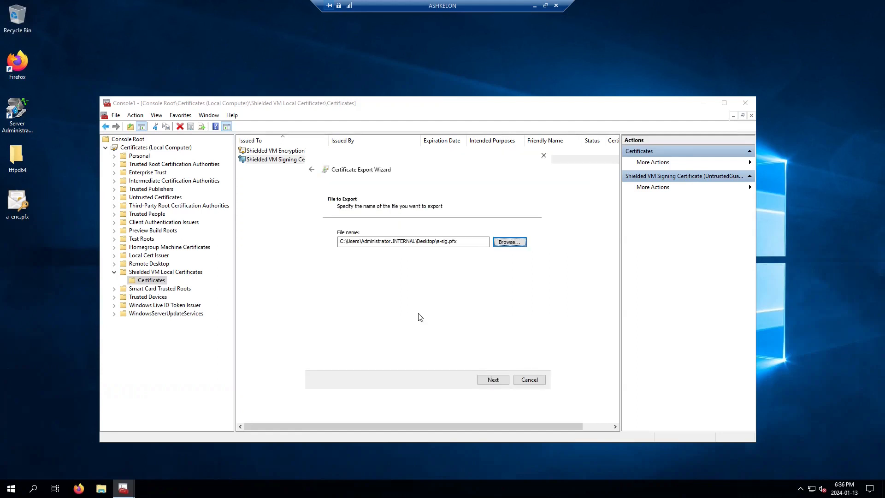
pyautogui.click(502, 382)
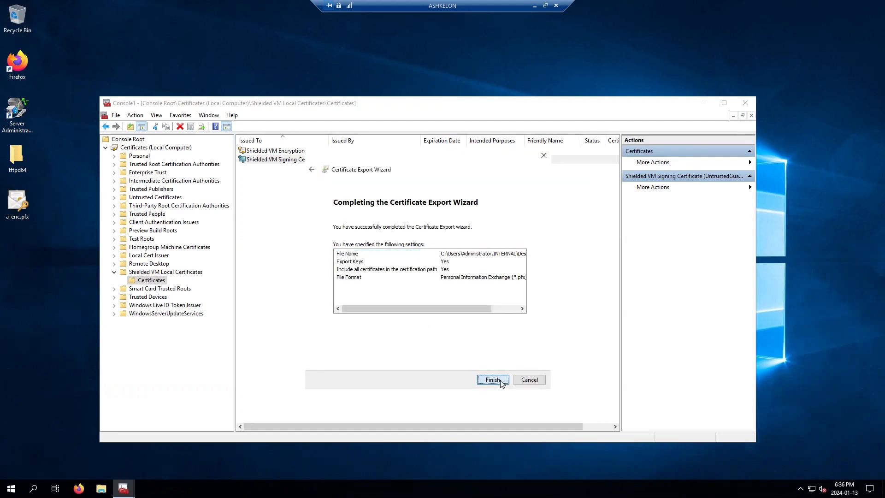
pyautogui.click(500, 381)
pyautogui.click(467, 275)
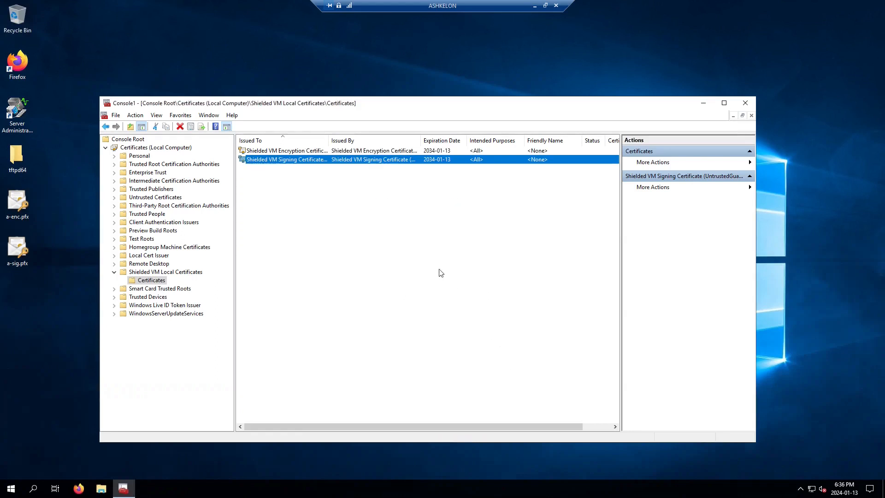
pyautogui.click(423, 263)
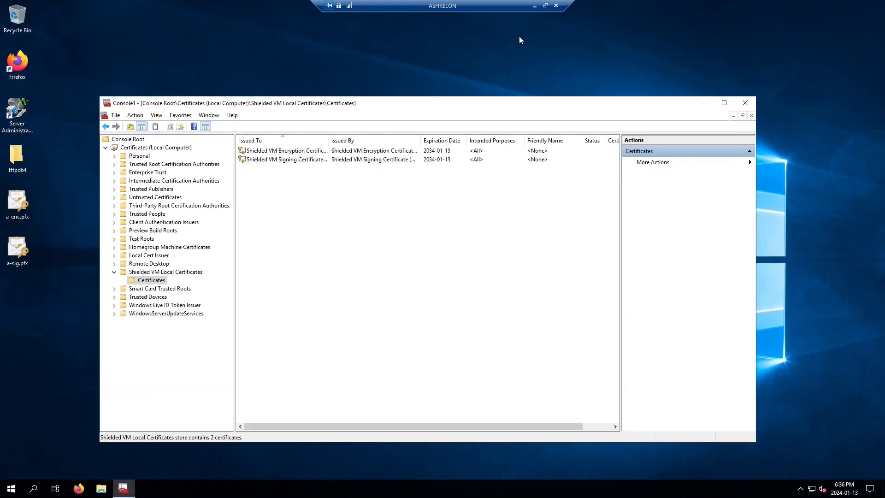
# Minimize the ASHKELON session and open a new Remote Desktop connection to BEERSHEBA, entering the Administrator account password
pyautogui.click(535, 6)
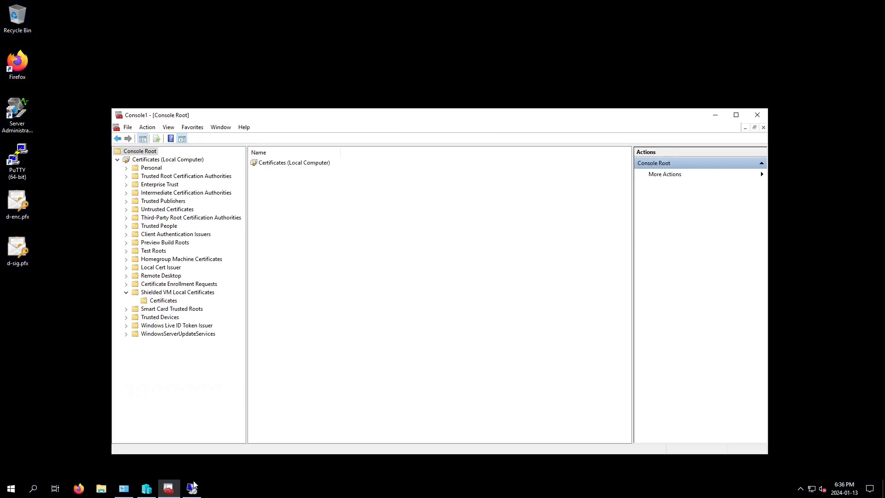
pyautogui.rightClick(193, 484)
pyautogui.click(199, 440)
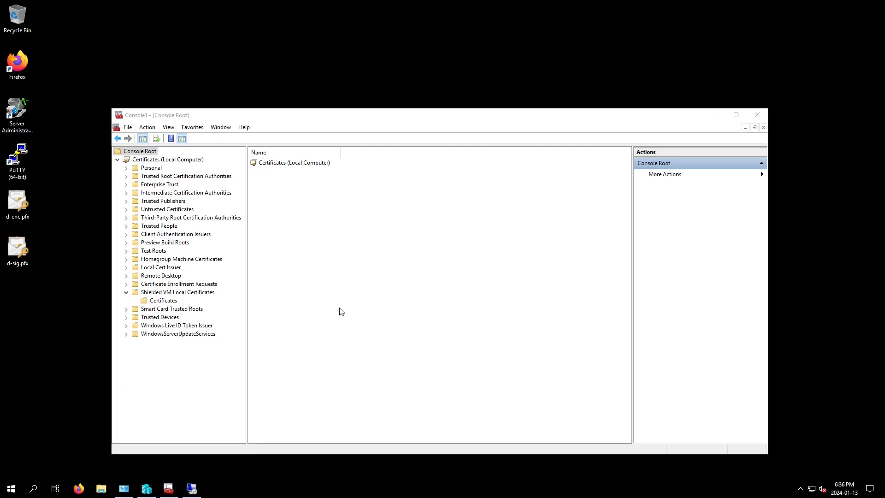
pyautogui.write('B')
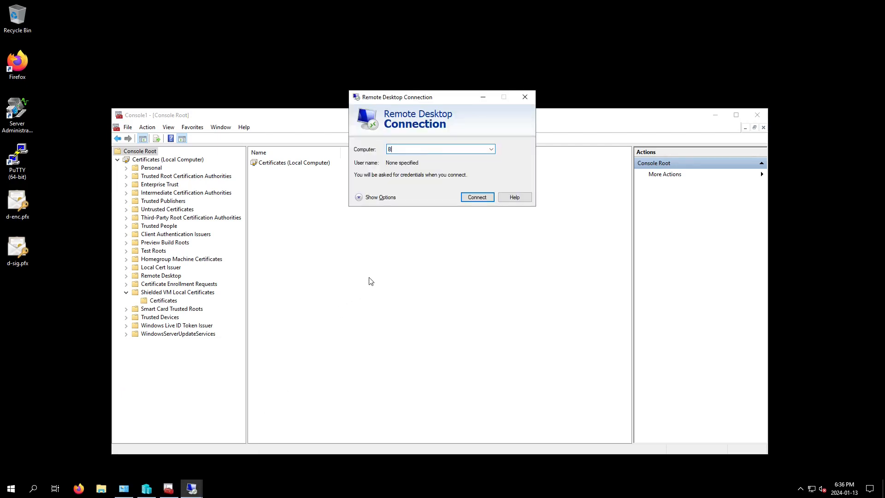
pyautogui.write('EERSHEBA')
pyautogui.press('Return')
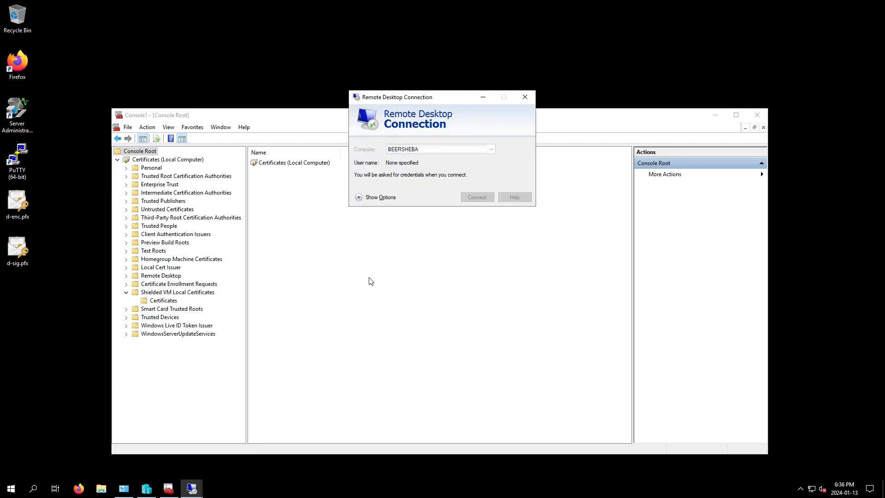
pyautogui.write('************')
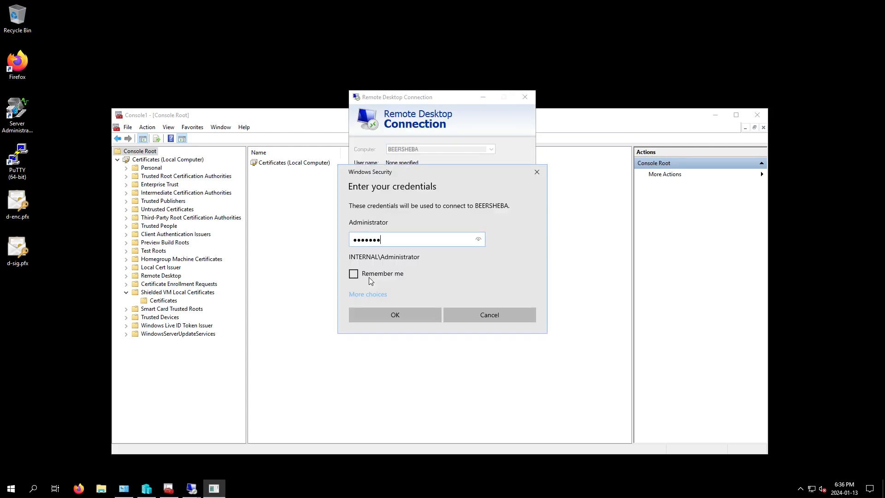
pyautogui.press('Return')
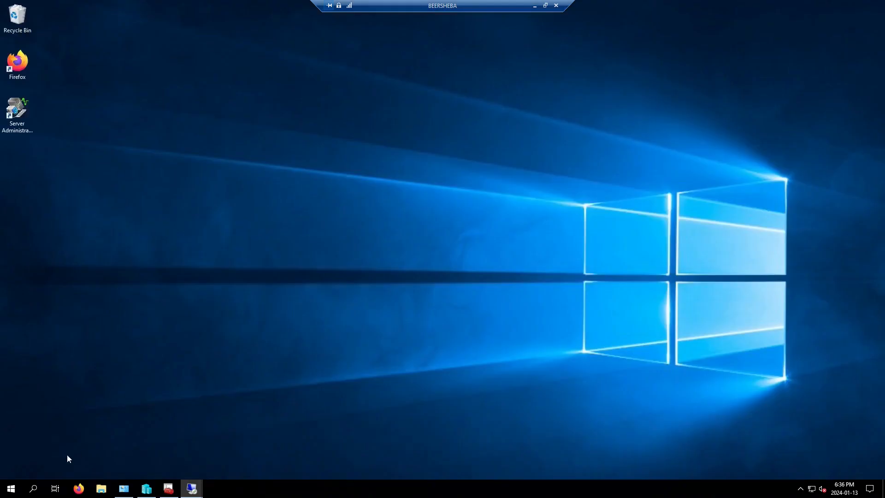
# Open an empty Microsoft Management Console in the BEERSHEBA remote session by running mmc.exe
pyautogui.click(12, 488)
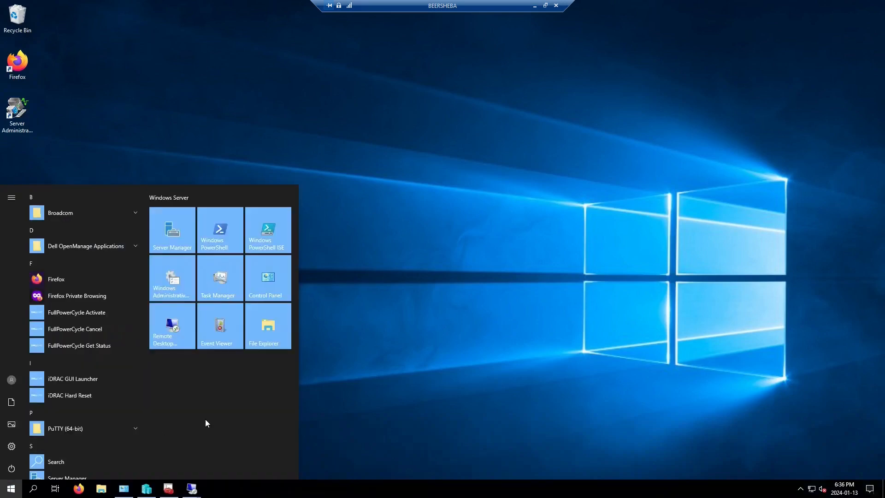
pyautogui.click(420, 262)
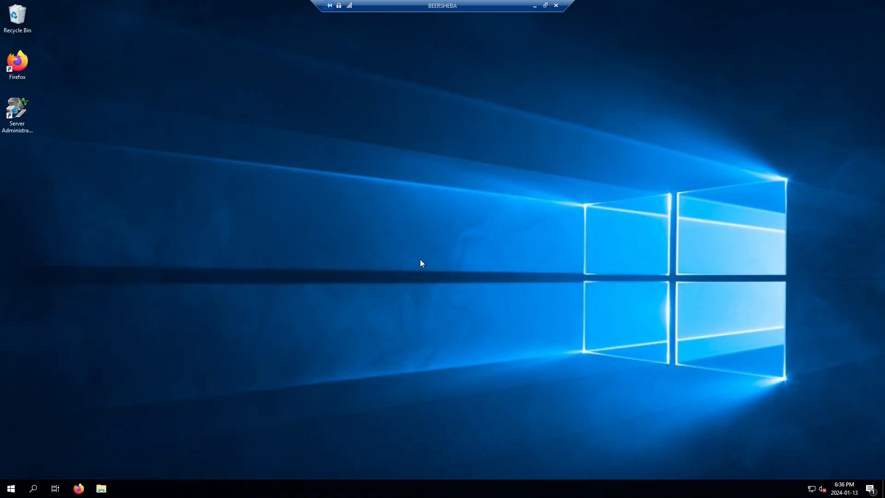
pyautogui.press('super+r')
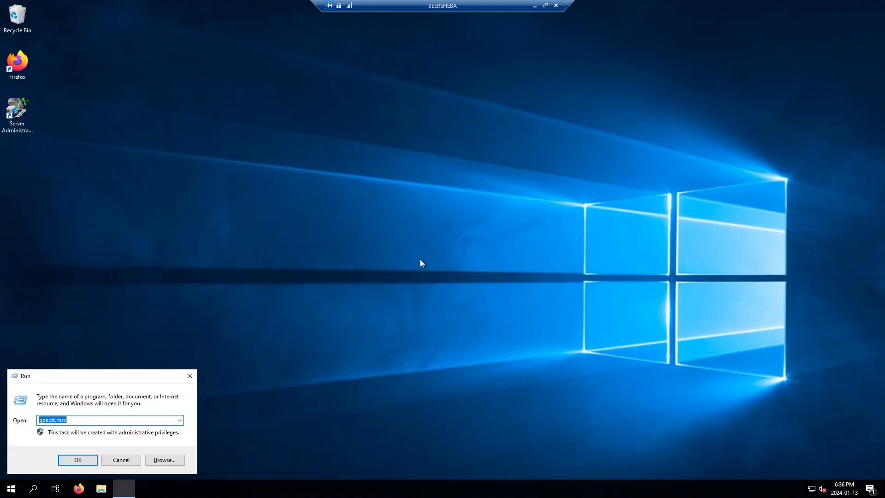
pyautogui.write('mmc.exe')
pyautogui.press('Return')
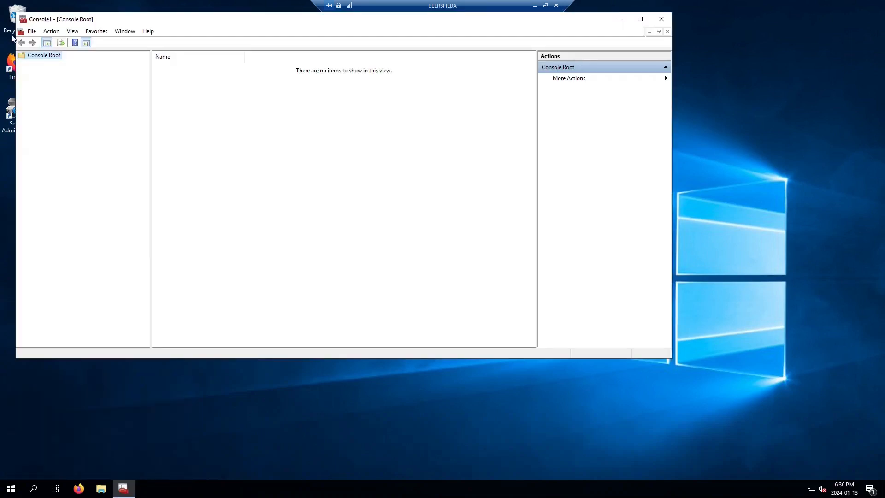
# Add the Certificates snap-in for the local computer's computer account to the console on BEERSHEBA
pyautogui.click(32, 31)
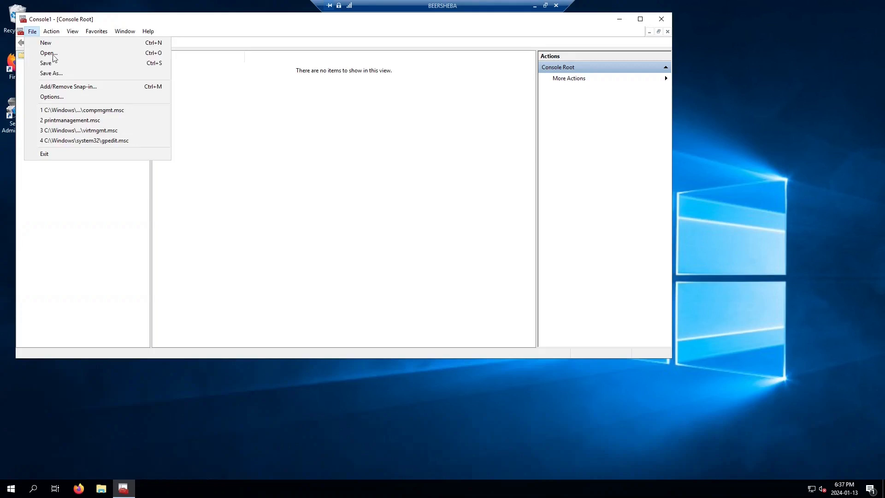
pyautogui.click(67, 87)
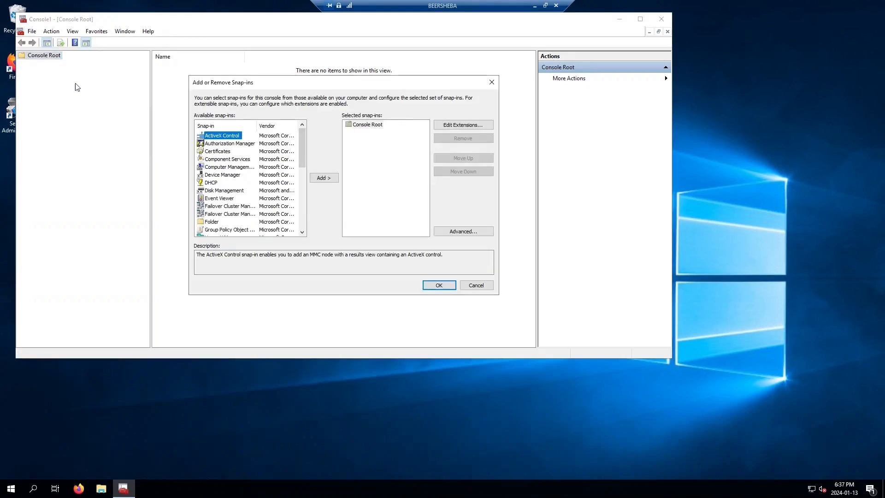
pyautogui.doubleClick(220, 150)
pyautogui.click(239, 143)
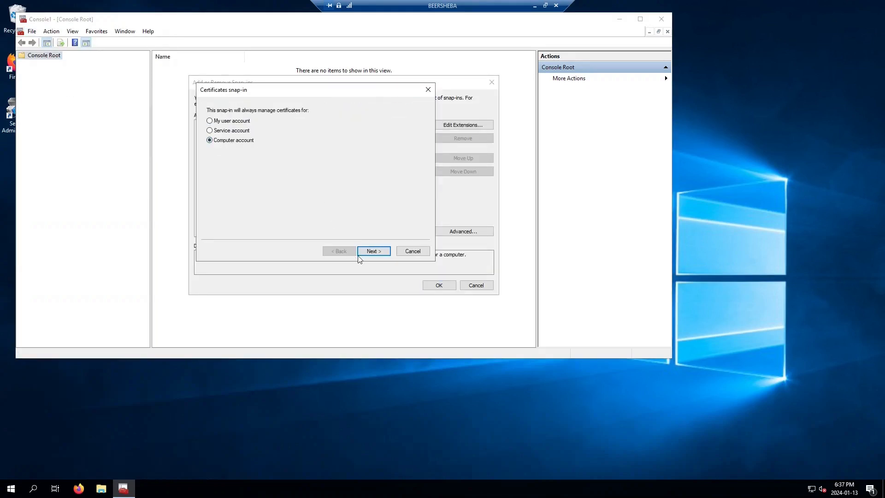
pyautogui.click(371, 251)
pyautogui.click(373, 251)
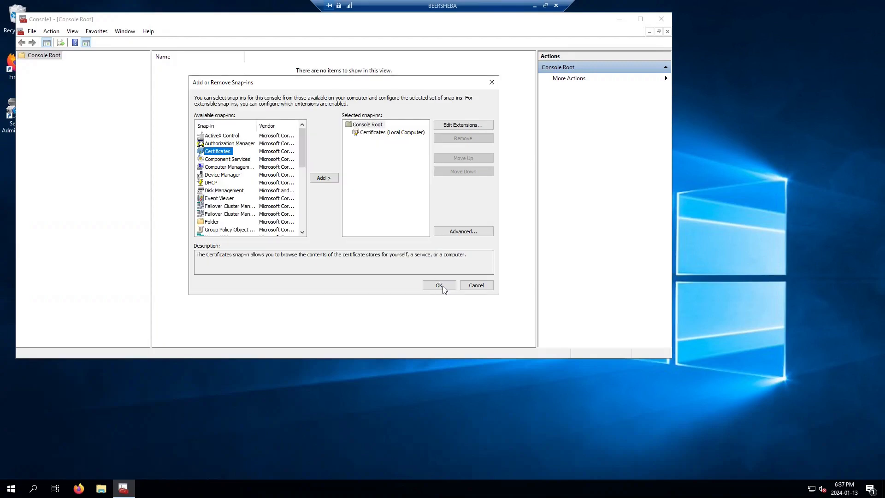
pyautogui.click(439, 285)
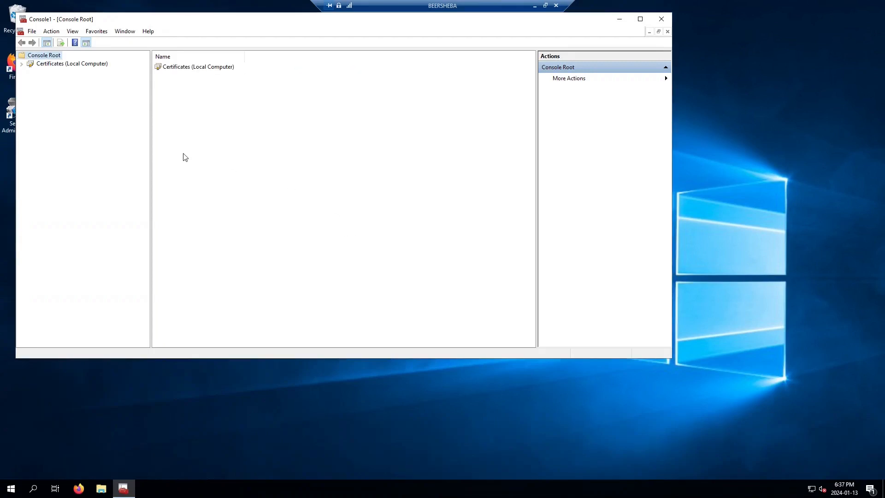
# Open the Certificates folder of the Shielded VM Local Certificates store under Certificates (Local Computer)
pyautogui.click(23, 64)
pyautogui.doubleClick(52, 187)
pyautogui.click(66, 196)
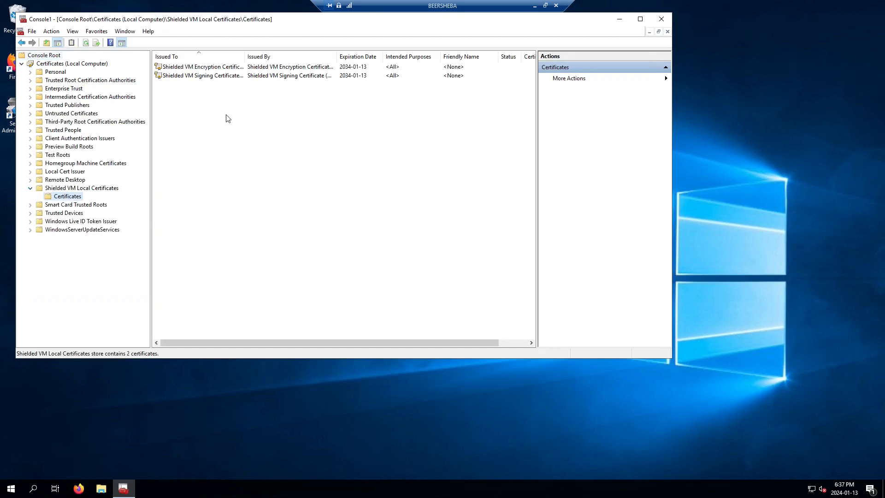
# Start exporting the Shielded VM Encryption Certificate with its private key in PFX format, choosing the option to export all extended properties
pyautogui.click(218, 69)
pyautogui.rightClick(217, 69)
pyautogui.moveTo(258, 86)
pyautogui.click(305, 99)
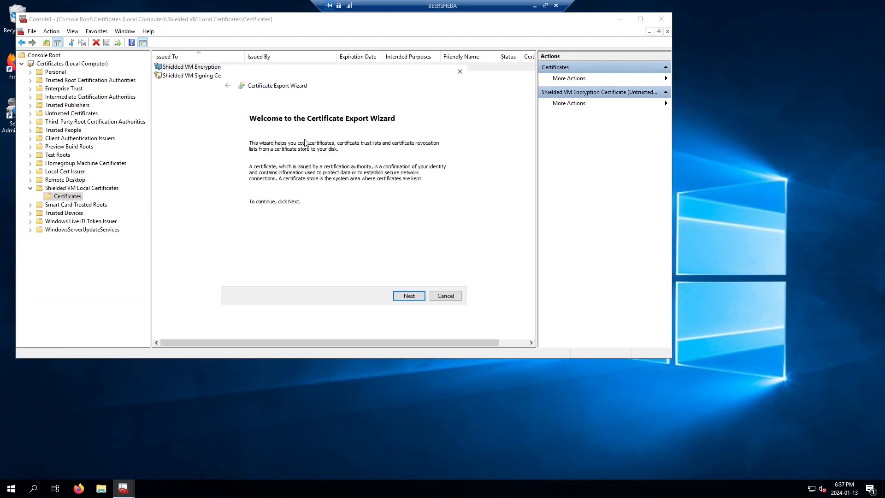
pyautogui.click(408, 296)
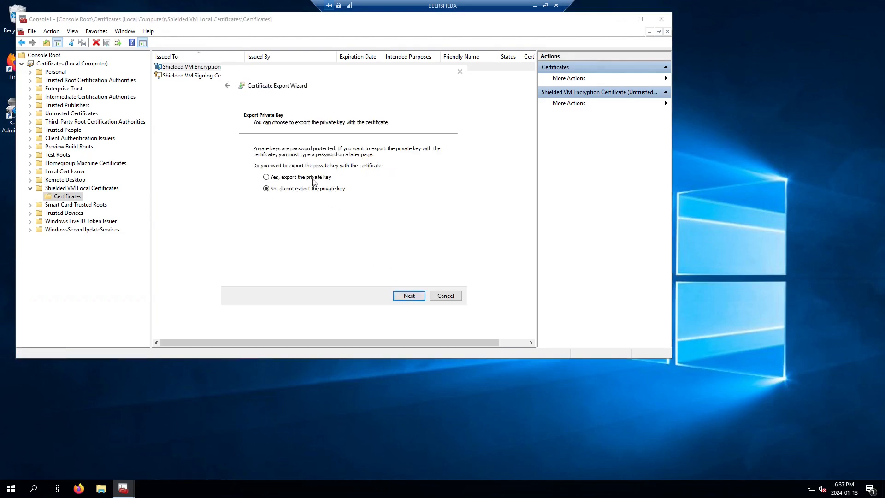
pyautogui.press('Up')
pyautogui.click(410, 296)
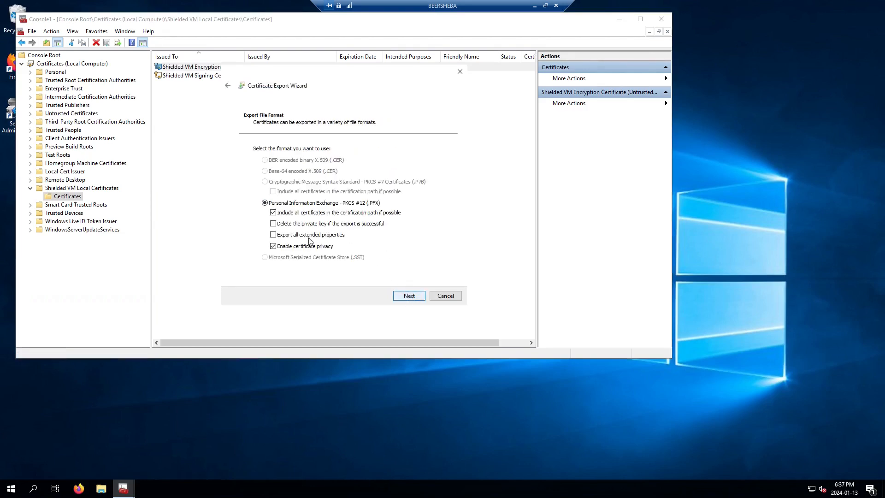
pyautogui.click(296, 235)
pyautogui.click(409, 298)
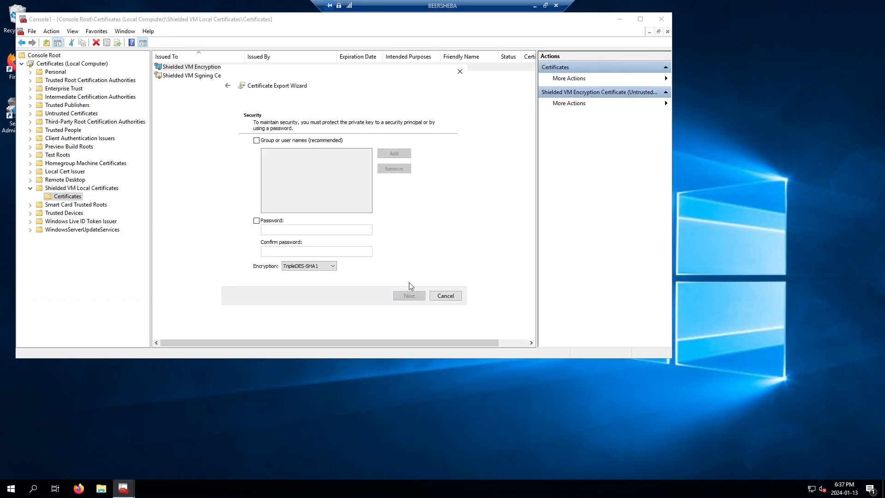
# Protect the encryption certificate export by group or user names with INTERNAL\Administrator and set the encryption to AES256-SHA256
pyautogui.click(270, 140)
pyautogui.click(318, 267)
pyautogui.click(308, 281)
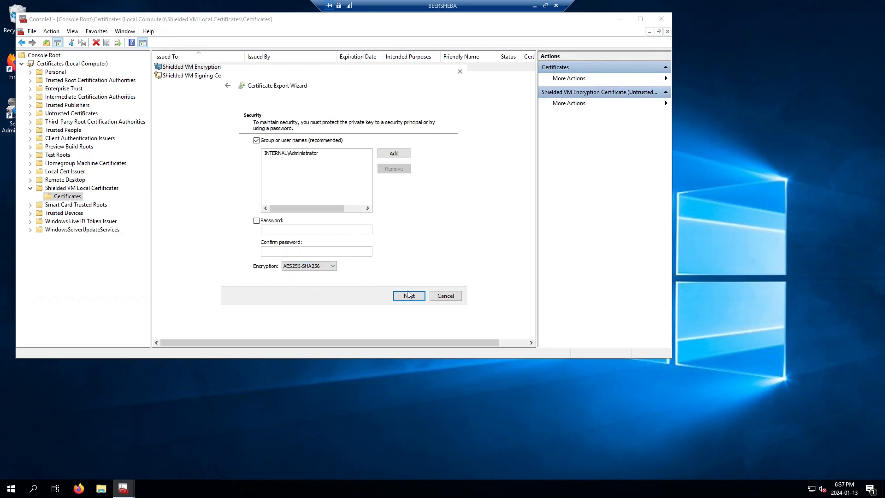
pyautogui.click(408, 298)
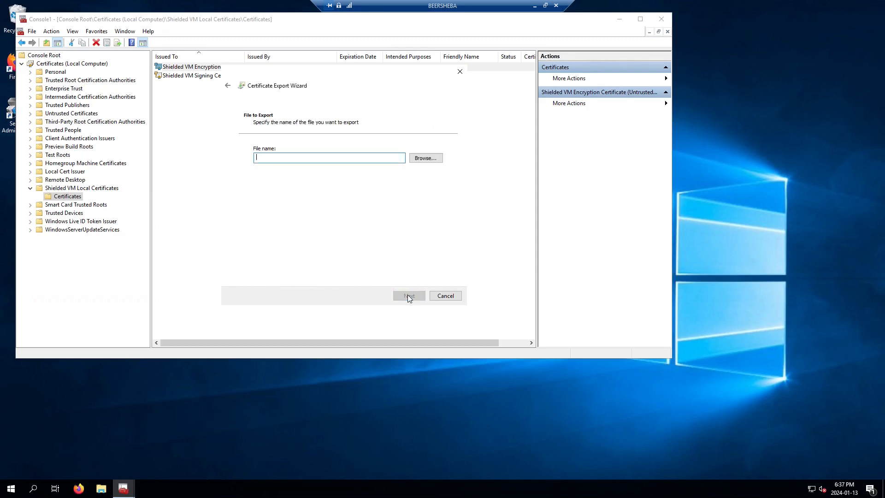
# Save the encryption certificate export to the Desktop as b-enc.pfx and complete the export
pyautogui.click(426, 158)
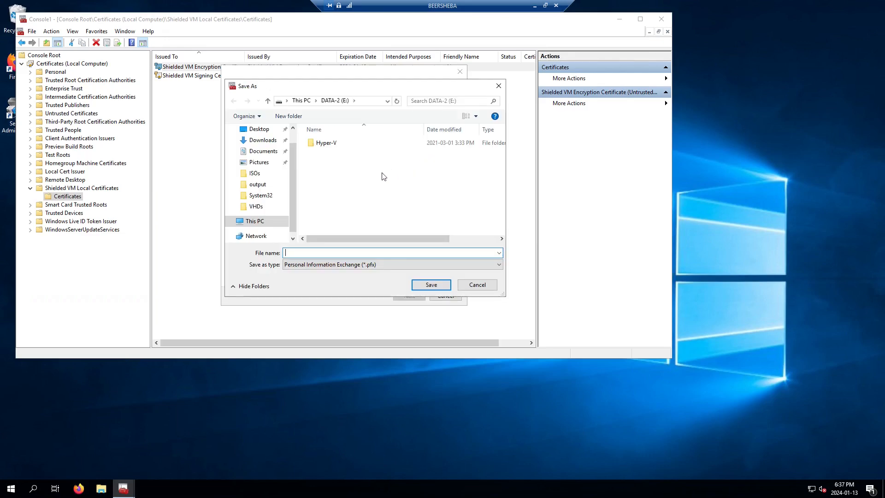
pyautogui.click(258, 130)
pyautogui.click(329, 254)
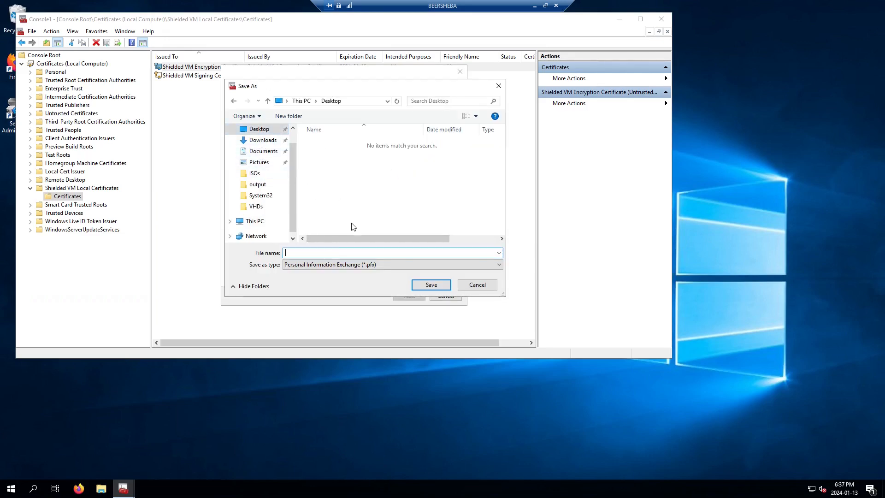
pyautogui.write('b-enc')
pyautogui.press('Return')
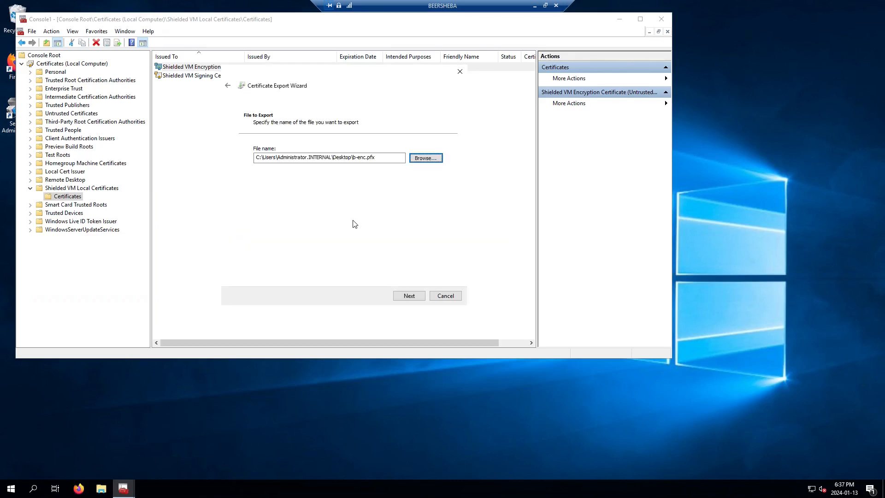
pyautogui.click(410, 295)
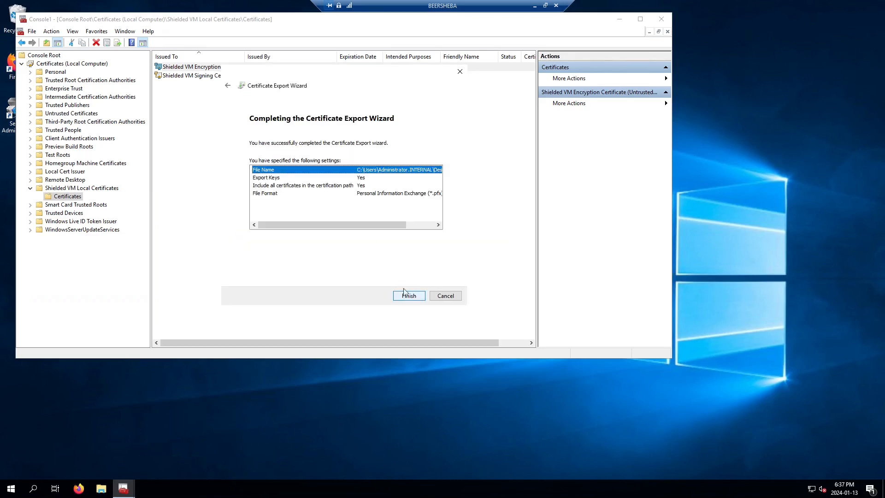
pyautogui.click(408, 297)
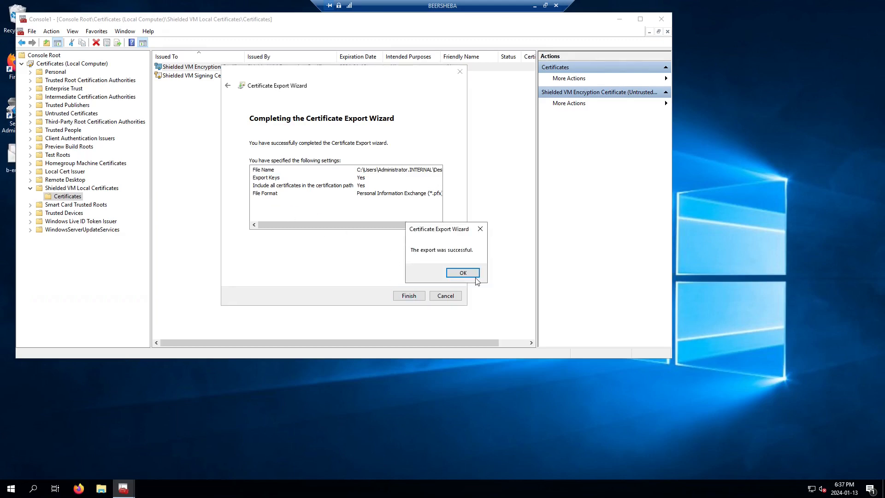
pyautogui.click(463, 273)
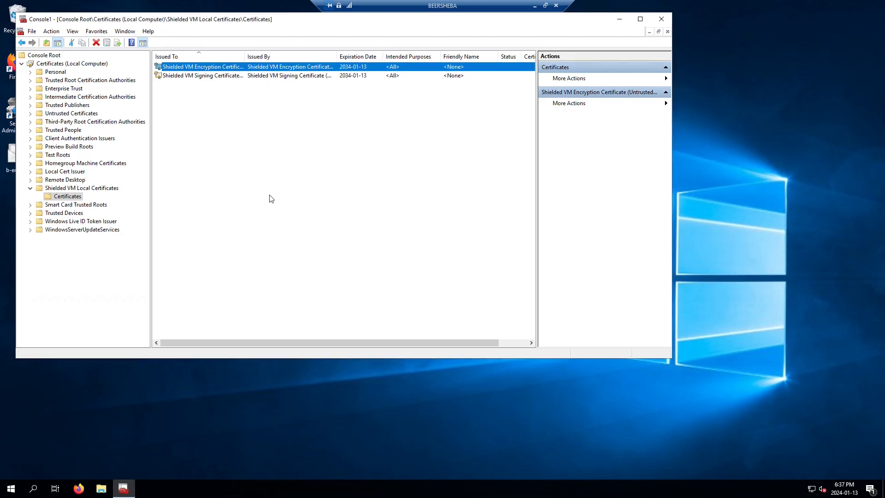
# Start exporting the Shielded VM Signing Certificate with its private key in PFX format
pyautogui.rightClick(194, 76)
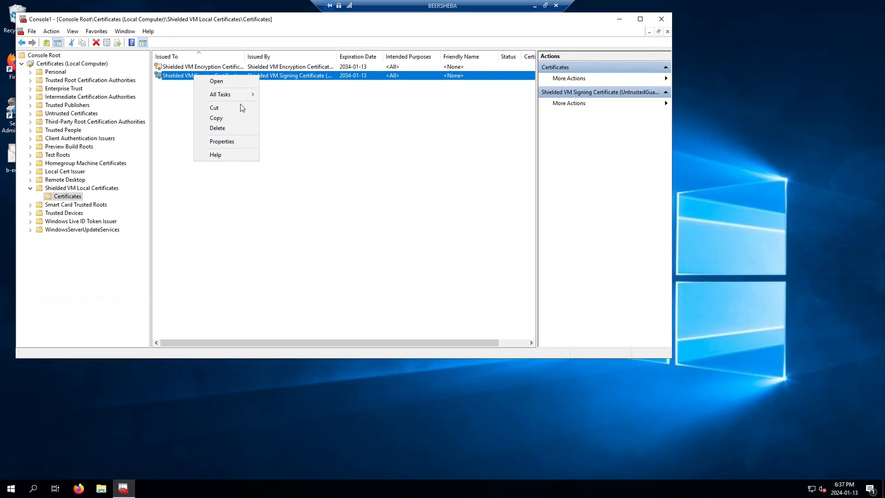
pyautogui.moveTo(243, 94)
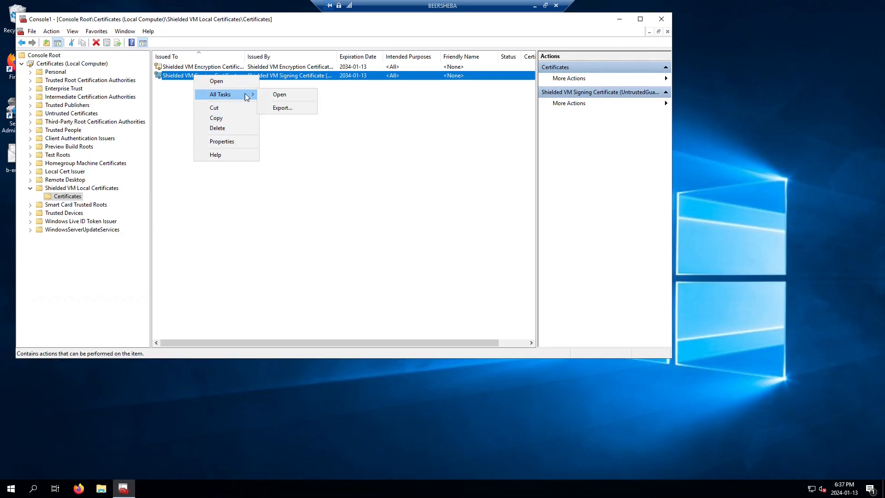
pyautogui.click(287, 112)
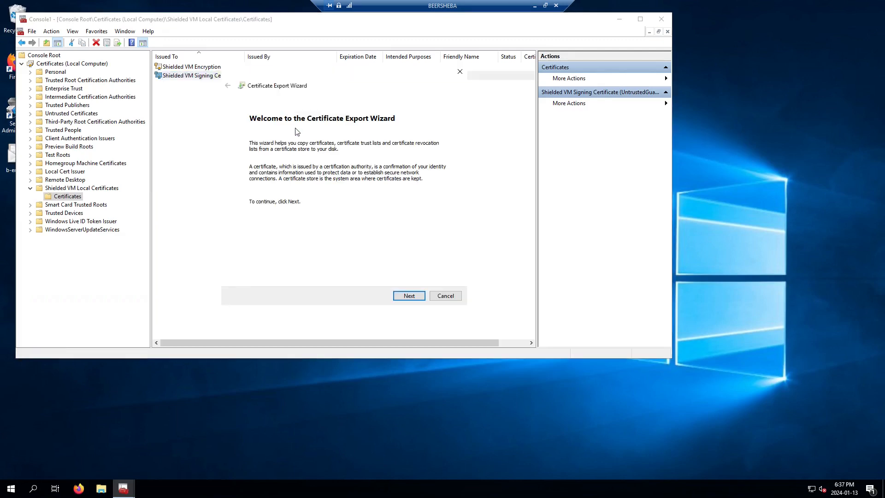
pyautogui.click(409, 296)
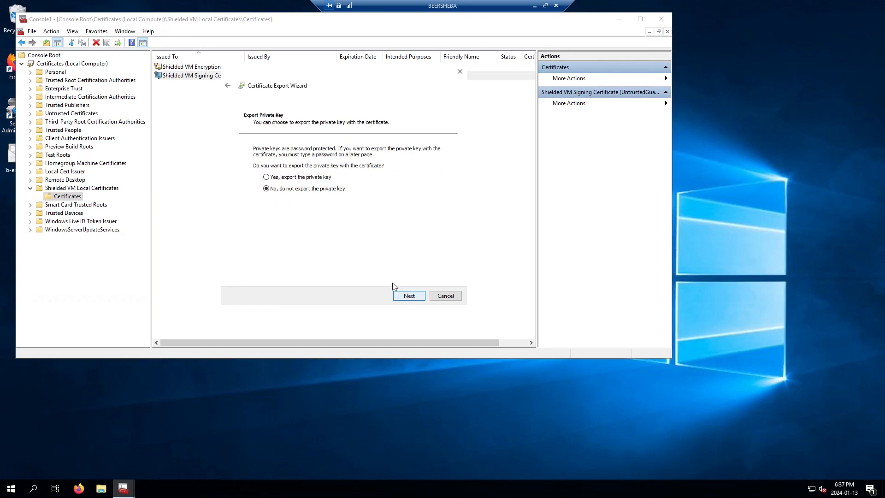
pyautogui.click(317, 179)
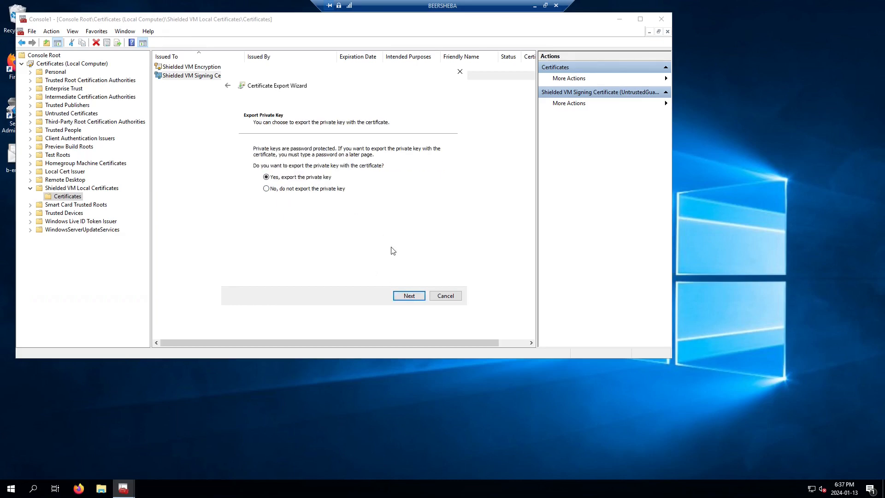
pyautogui.click(410, 295)
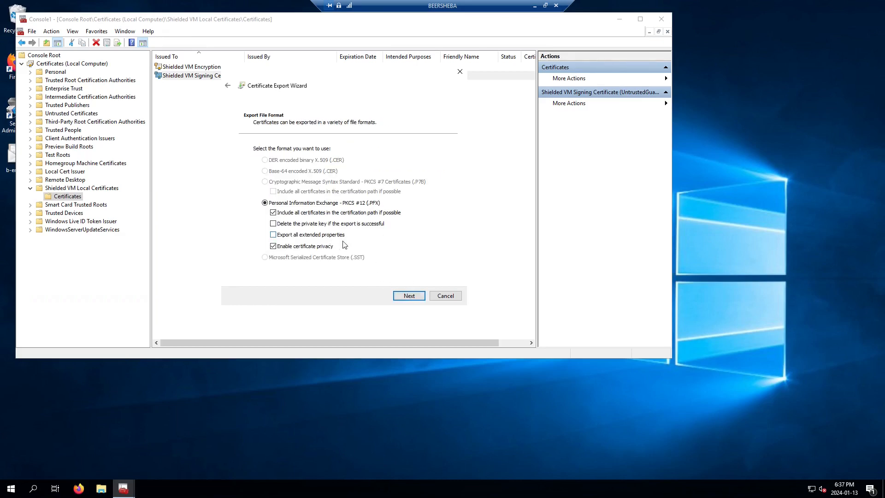
pyautogui.click(410, 296)
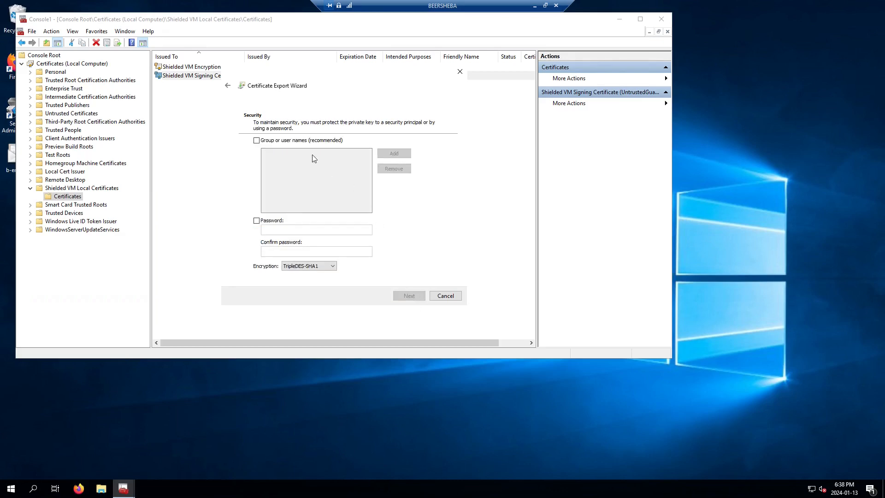
# Protect the signing certificate export by group or user names with INTERNAL\Administrator, using AES256-SHA256 encryption
pyautogui.click(310, 140)
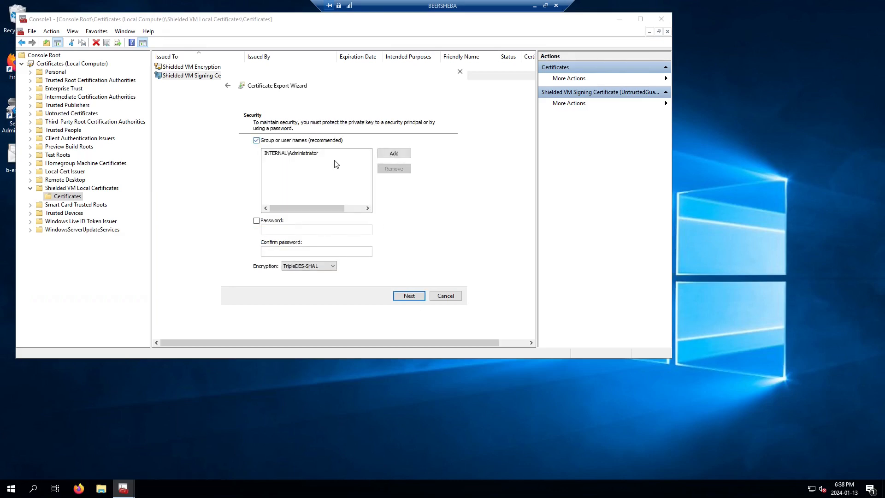
pyautogui.click(307, 267)
pyautogui.click(304, 281)
pyautogui.click(407, 297)
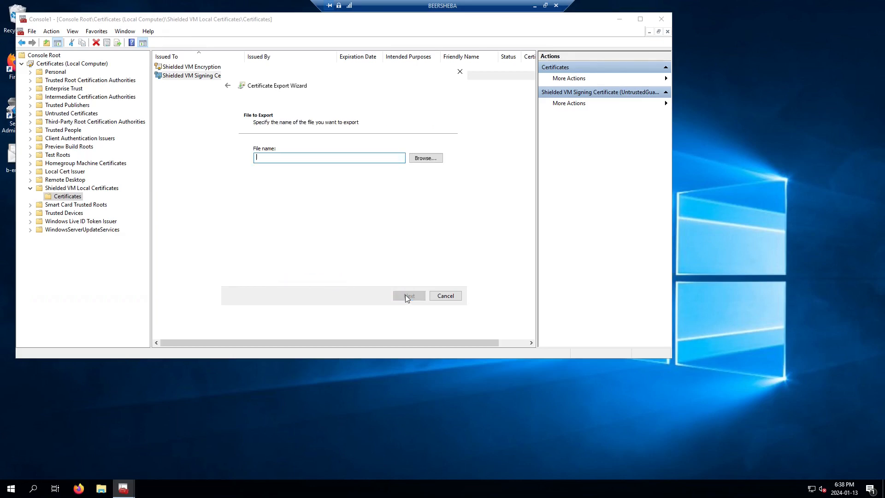
# Save the signing certificate export to the Desktop as b-sig.pfx and complete the export
pyautogui.click(423, 158)
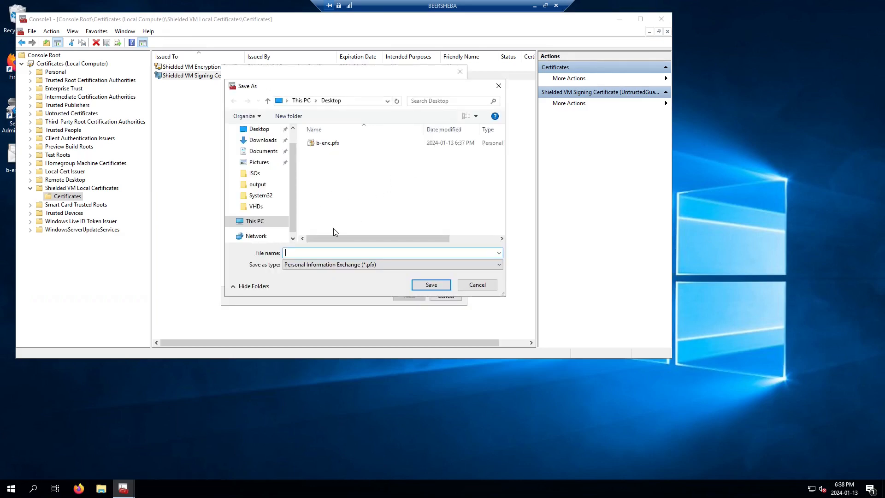
pyautogui.write('b-sig')
pyautogui.press('Return')
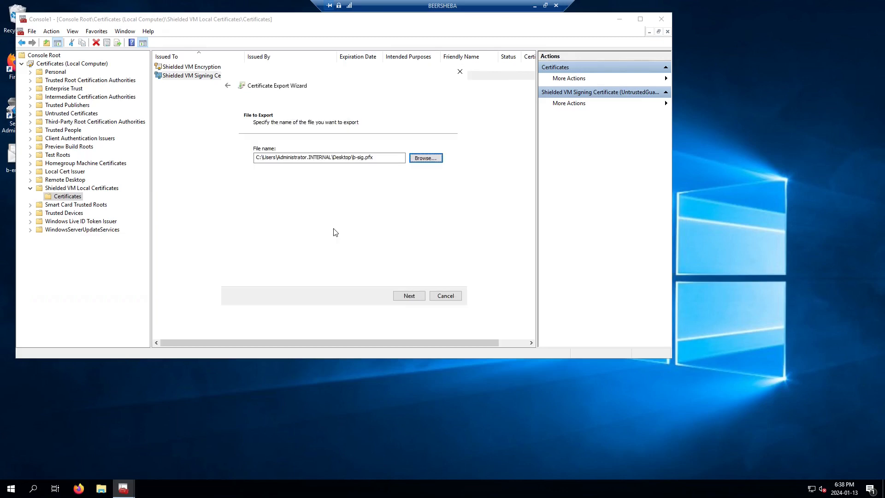
pyautogui.click(416, 297)
pyautogui.click(411, 296)
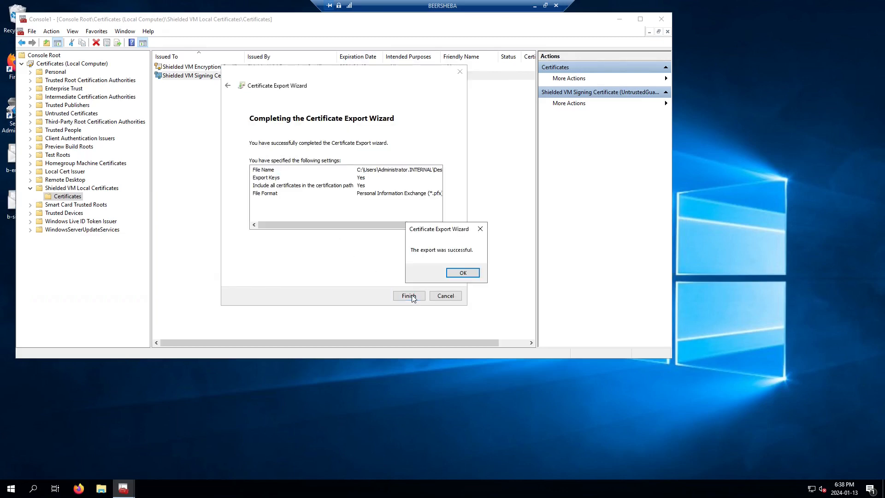
pyautogui.click(457, 273)
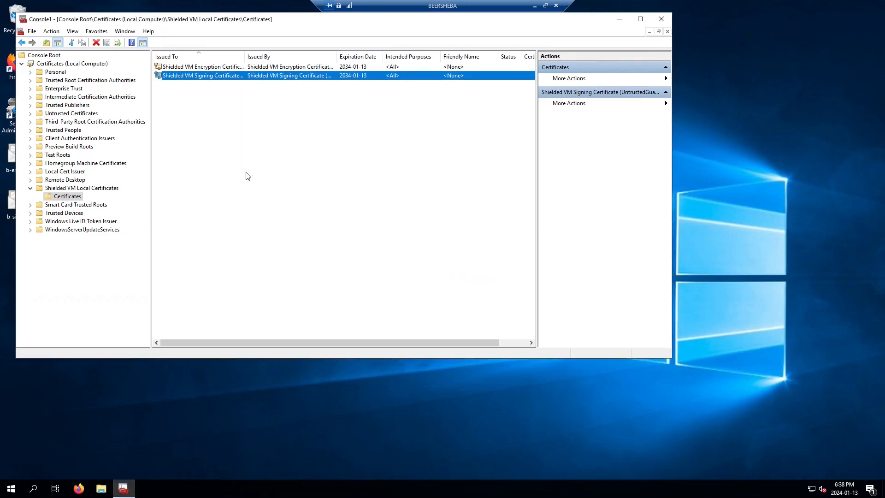
# Start a certificate import into the Shielded VM Local Certificates store and proceed to choosing the file to import
pyautogui.rightClick(197, 105)
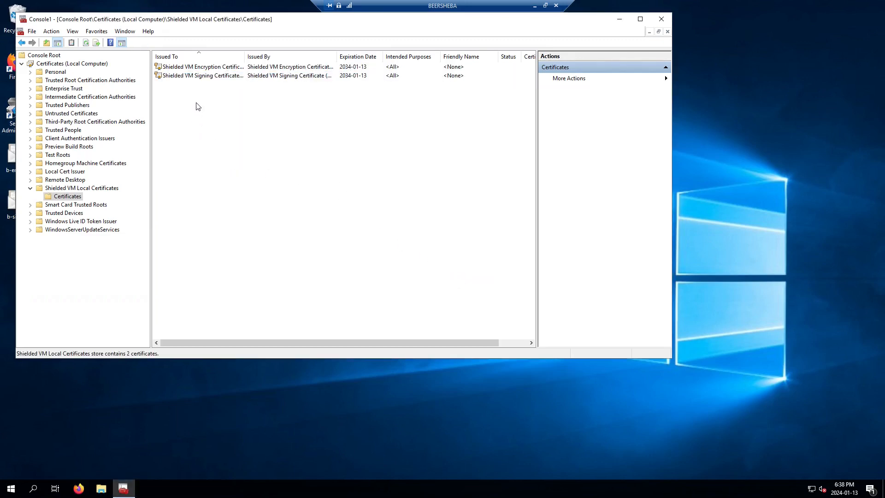
pyautogui.moveTo(244, 109)
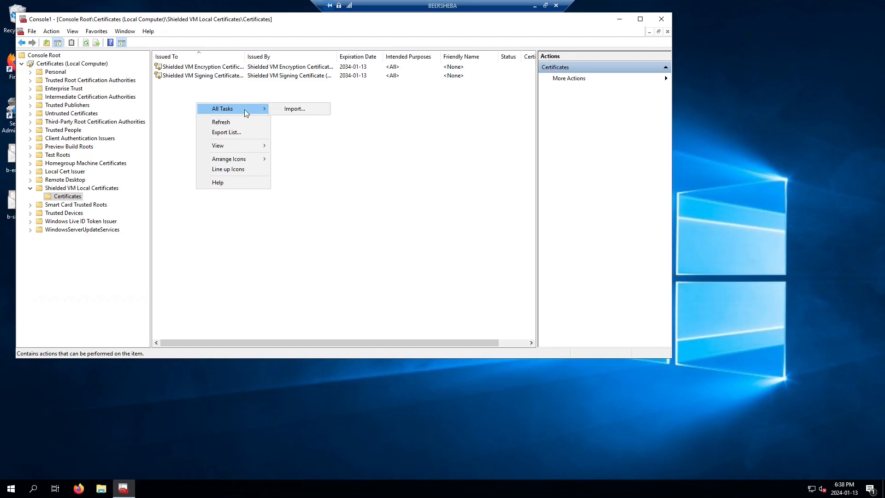
pyautogui.click(294, 109)
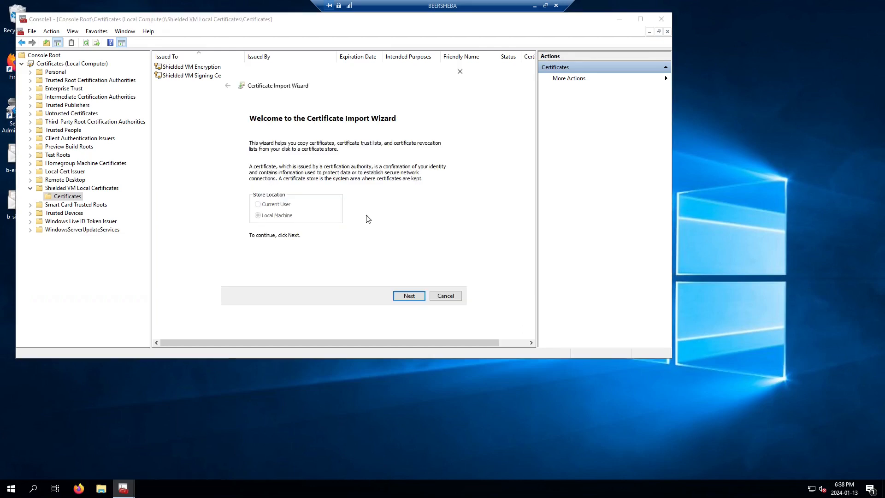
pyautogui.click(409, 295)
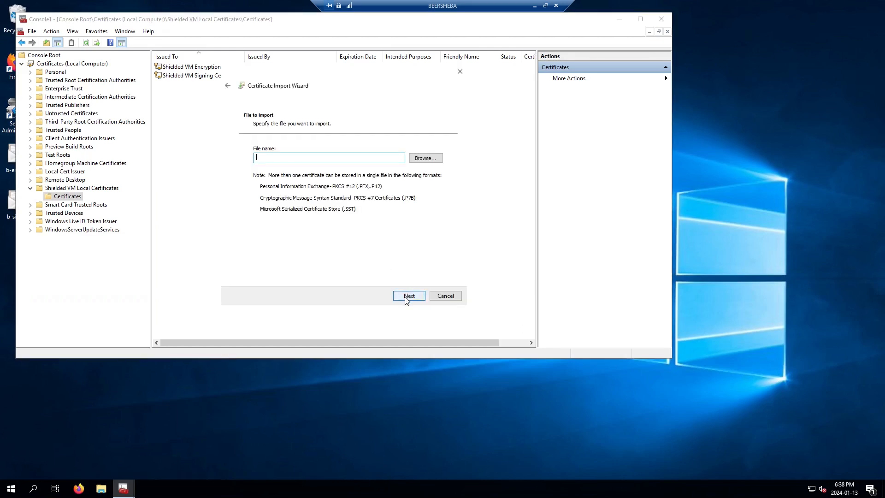
# Browse for the import file in \\ASHKELON\c$, going to the Desktop folder of Administrator.INTERNAL under Users
pyautogui.click(422, 160)
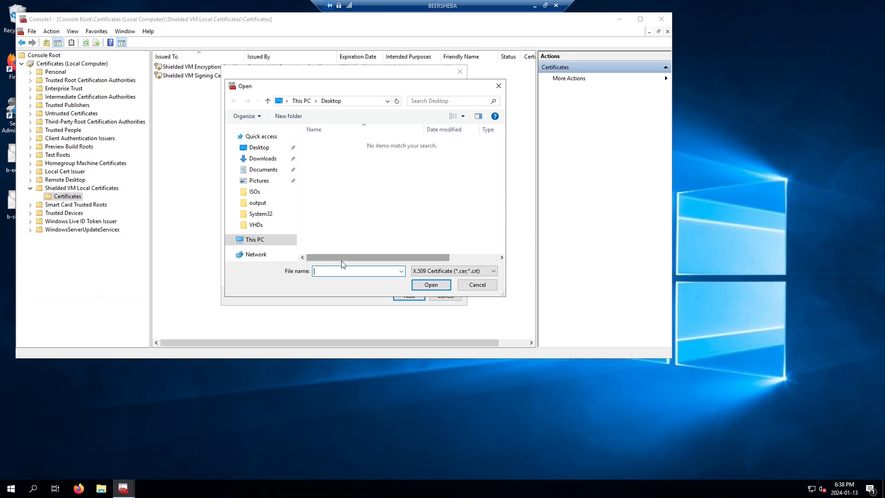
pyautogui.write('\\\\ASHKELON\\c$')
pyautogui.press('Return')
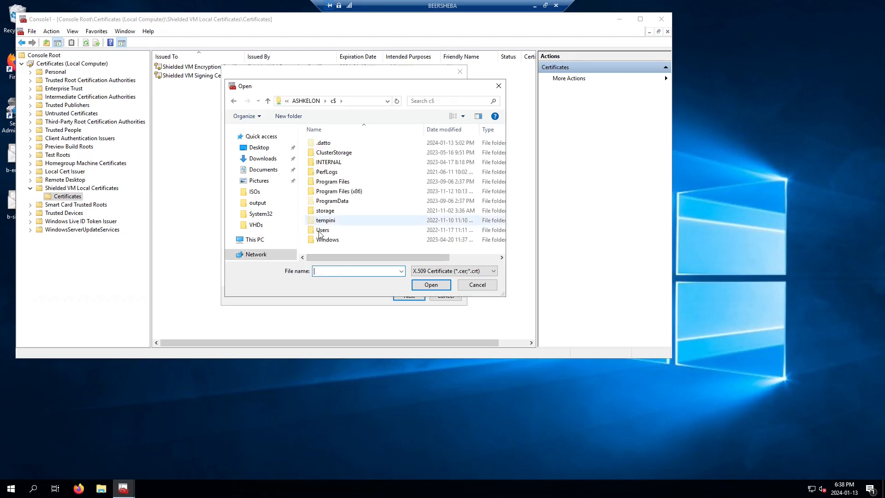
pyautogui.doubleClick(329, 230)
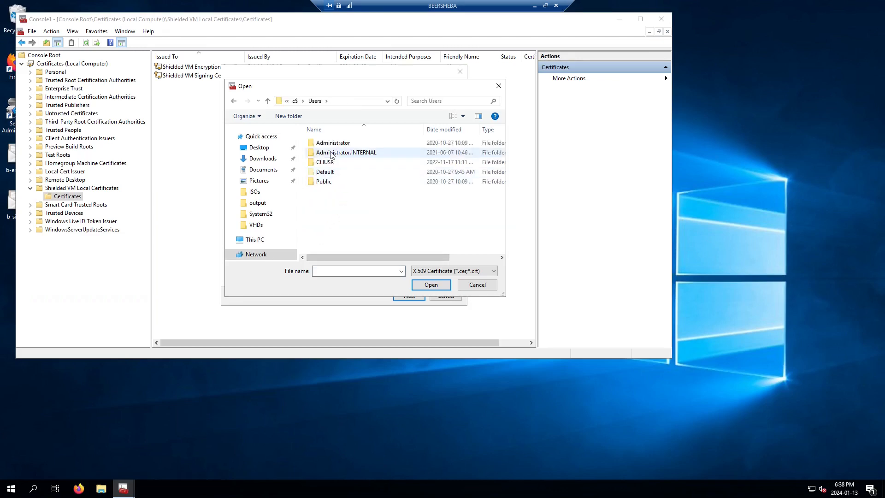
pyautogui.doubleClick(329, 153)
pyautogui.doubleClick(327, 173)
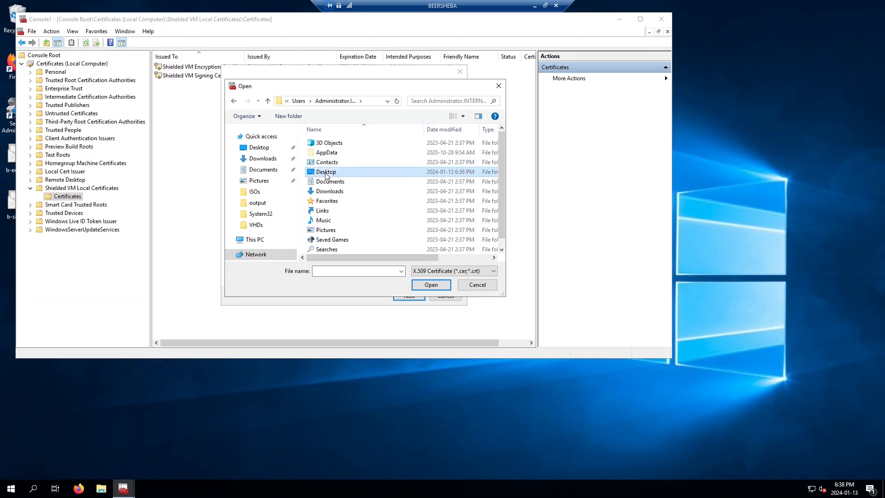
# Filter the files to Personal Information Exchange and choose a-enc.pfx as the certificate to import
pyautogui.click(426, 270)
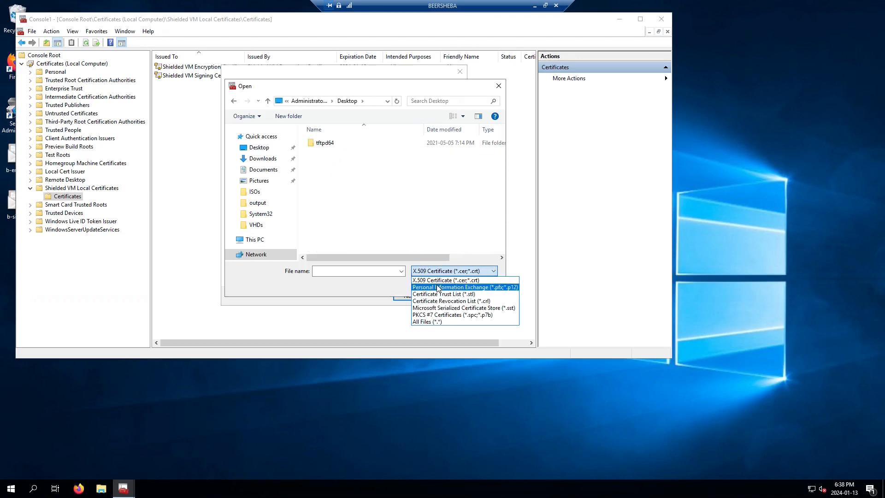
pyautogui.click(437, 286)
pyautogui.click(329, 153)
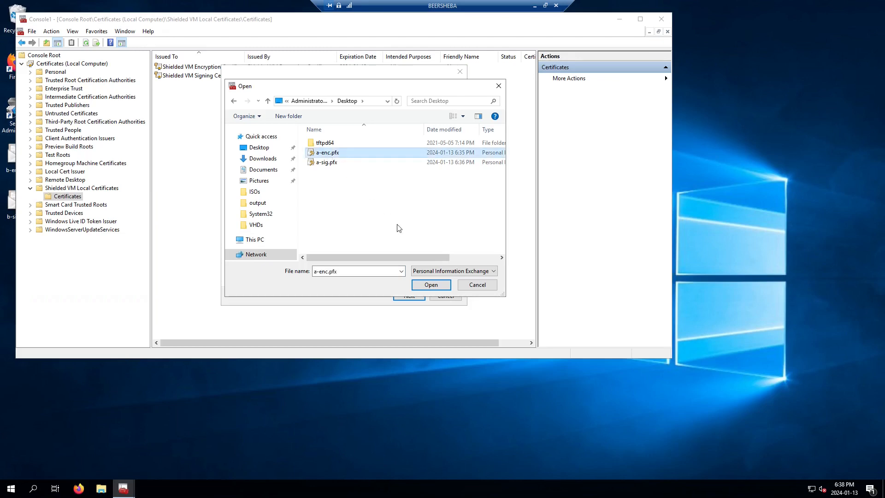
pyautogui.click(433, 285)
# Mark the a-enc.pfx key as exportable and complete its import into the Shielded VM Local Certificates store
pyautogui.click(410, 296)
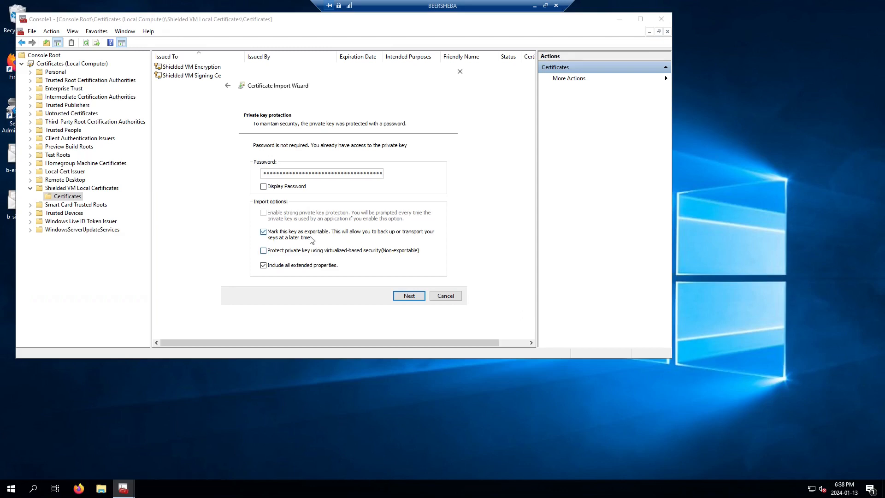
pyautogui.click(413, 298)
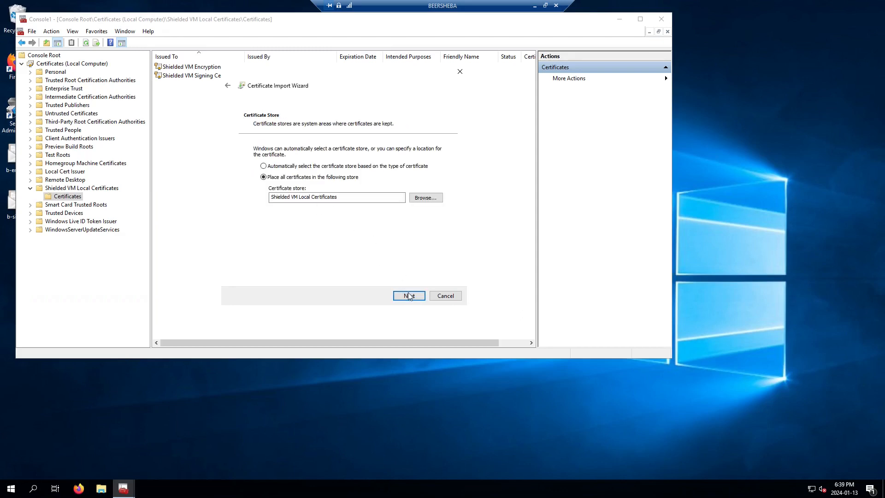
pyautogui.click(409, 295)
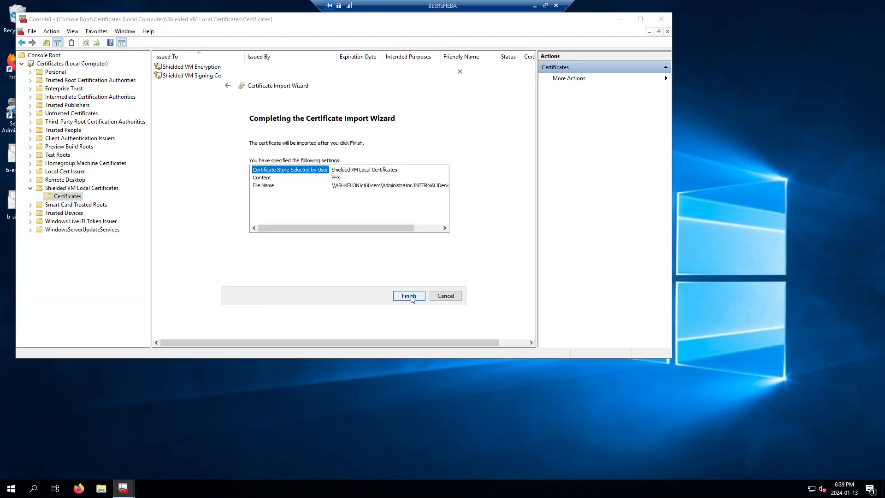
pyautogui.click(409, 296)
pyautogui.click(473, 278)
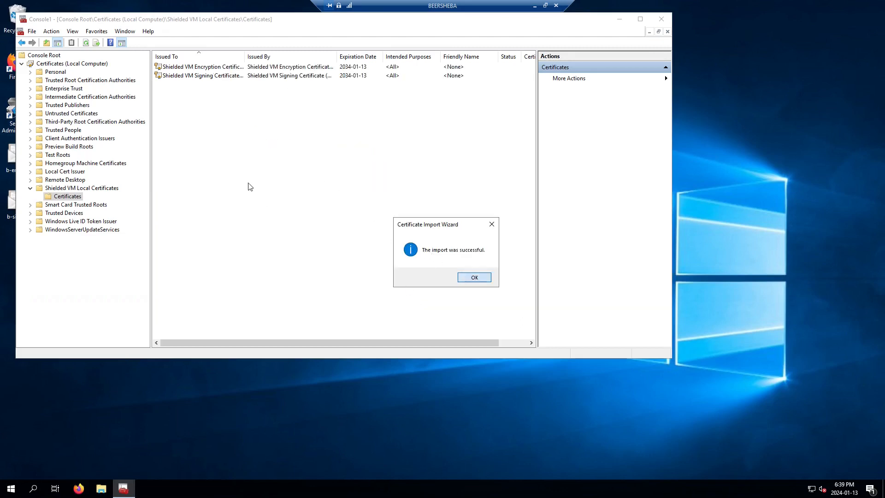
# Start another certificate import and choose a-sig.pfx from ASHKELON's Desktop folder, filtering for Personal Information Exchange files
pyautogui.rightClick(222, 151)
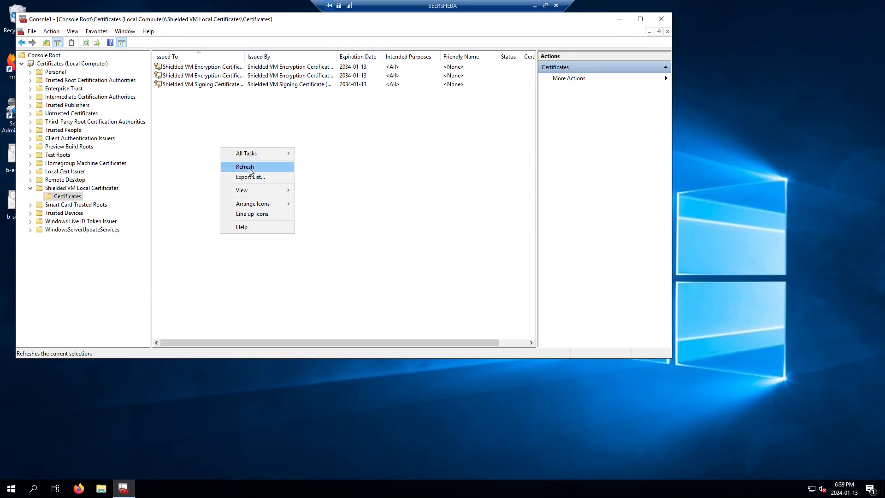
pyautogui.moveTo(282, 156)
pyautogui.click(315, 154)
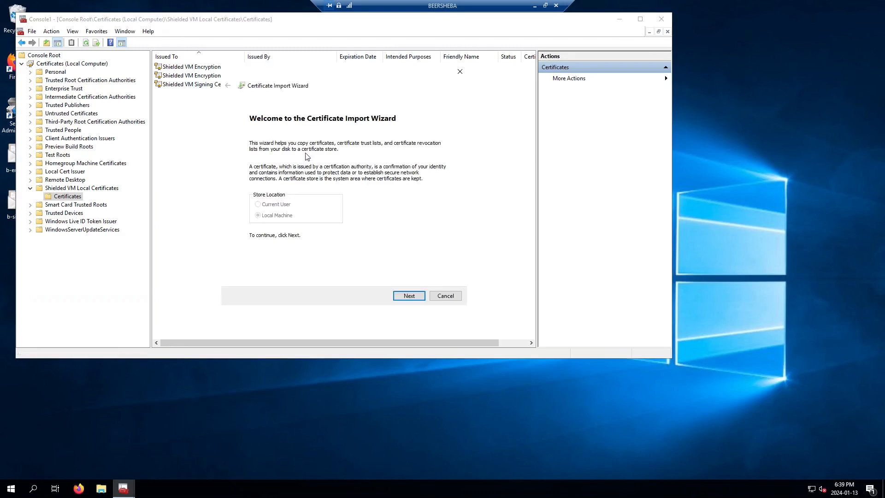
pyautogui.click(408, 295)
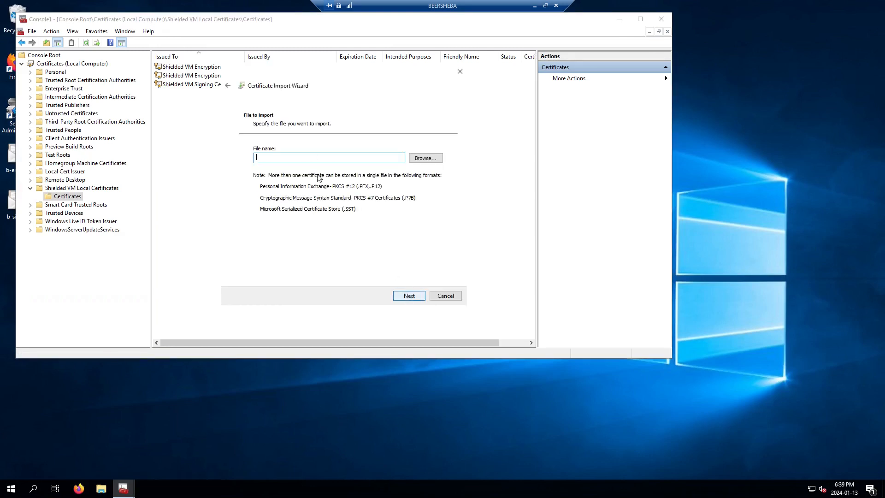
pyautogui.click(422, 160)
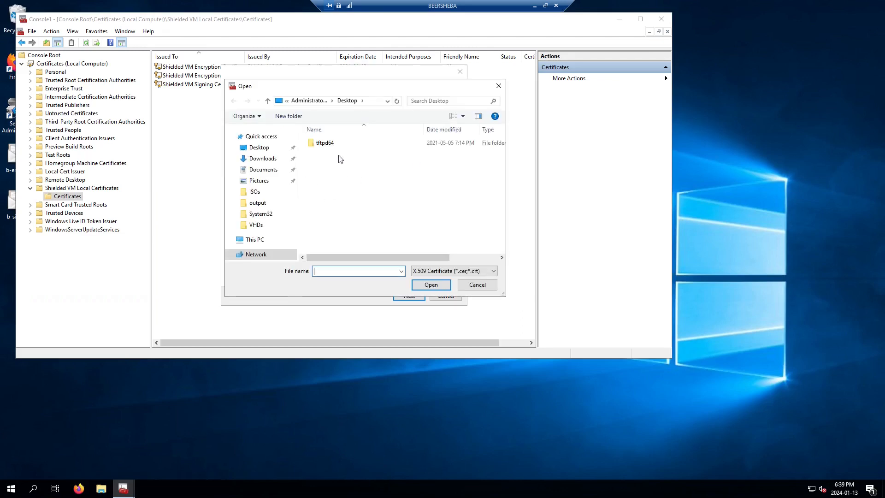
pyautogui.click(441, 271)
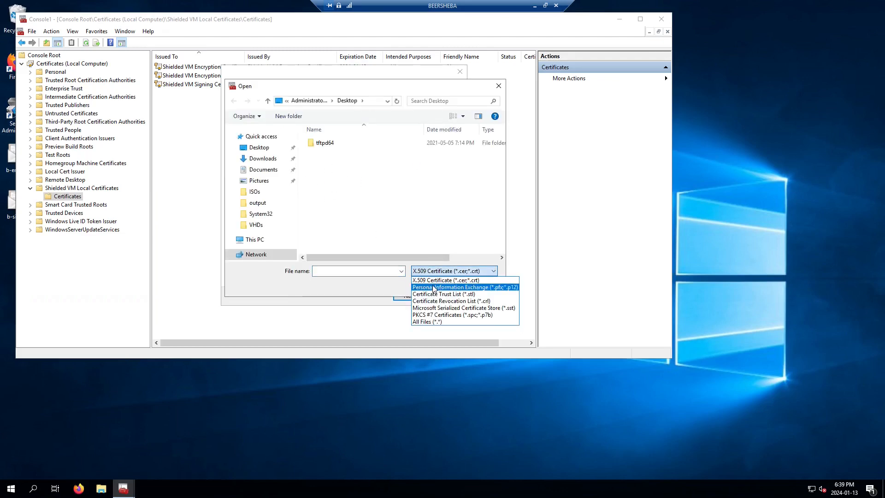
pyautogui.click(328, 162)
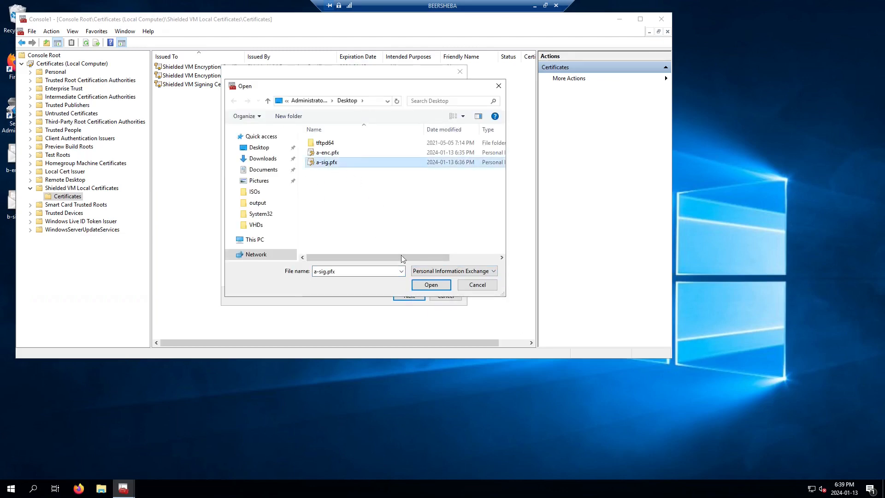
pyautogui.click(427, 288)
# Complete the import of a-sig.pfx into the Shielded VM Local Certificates store
pyautogui.click(412, 294)
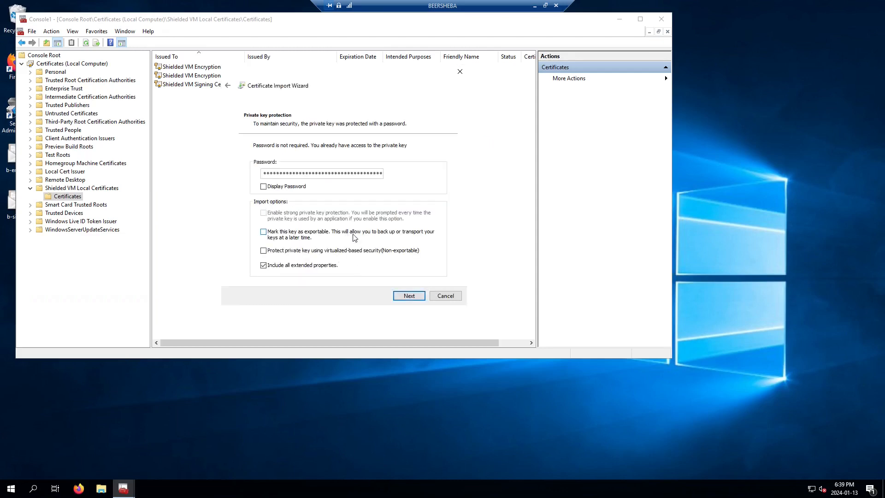
pyautogui.click(409, 299)
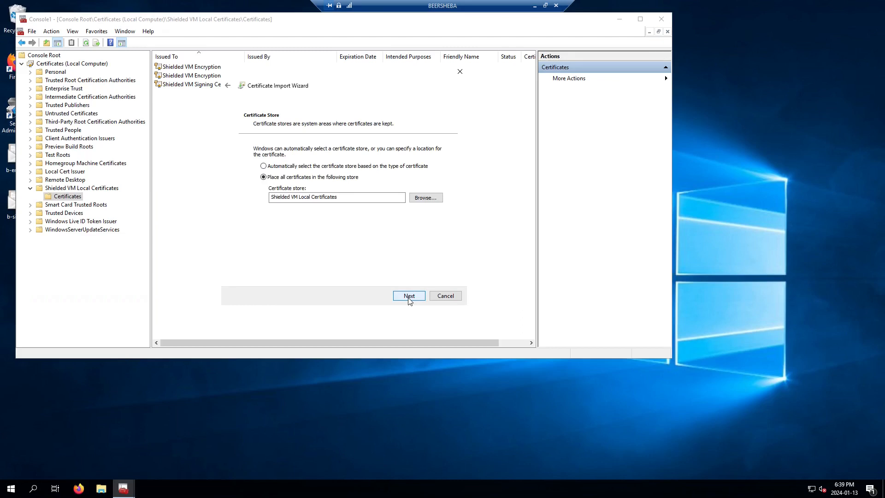
pyautogui.click(410, 297)
pyautogui.click(408, 298)
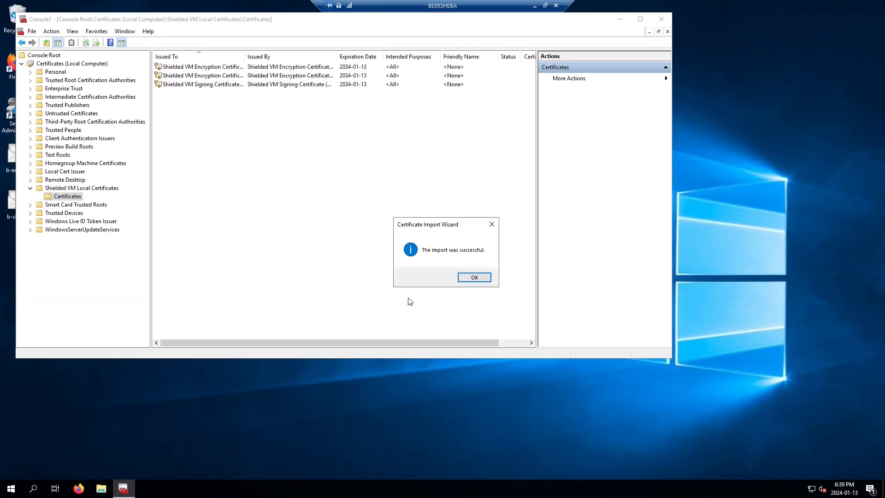
pyautogui.click(474, 277)
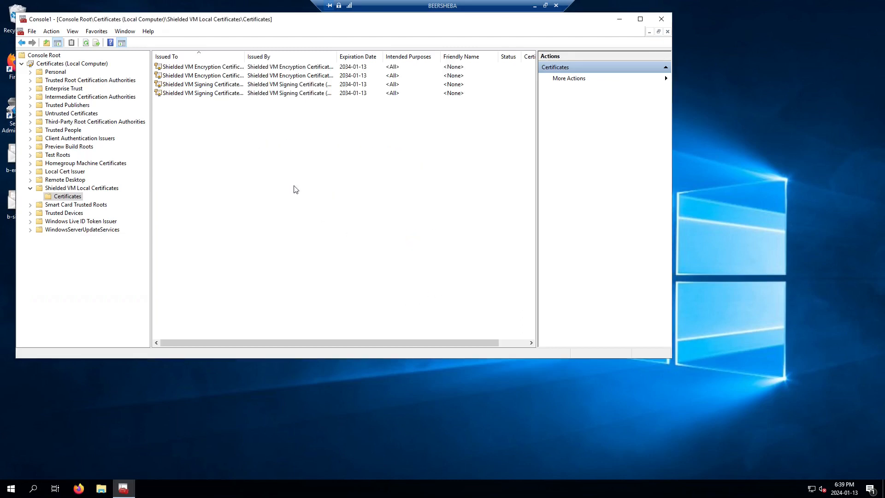
# Start another certificate import and browse \\DIMONA\c$ to the Desktop folder of Administrator.INTERNAL under Users
pyautogui.rightClick(203, 140)
pyautogui.moveTo(255, 147)
pyautogui.click(293, 146)
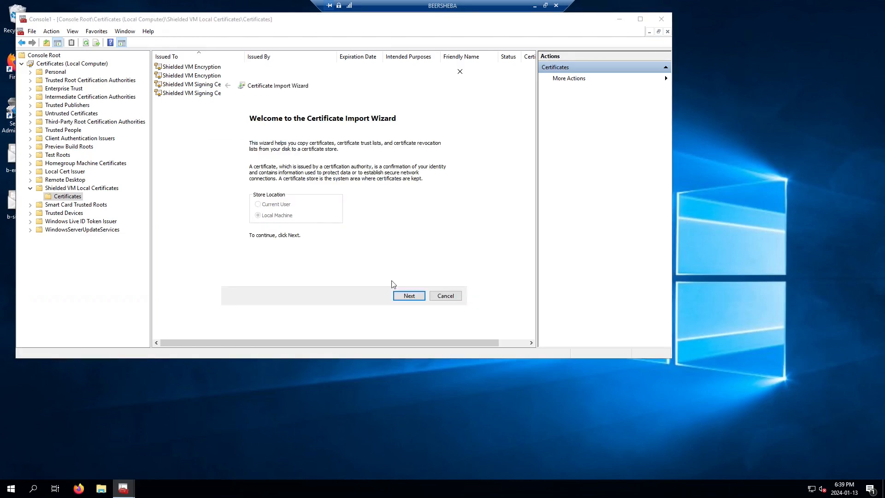
pyautogui.click(408, 295)
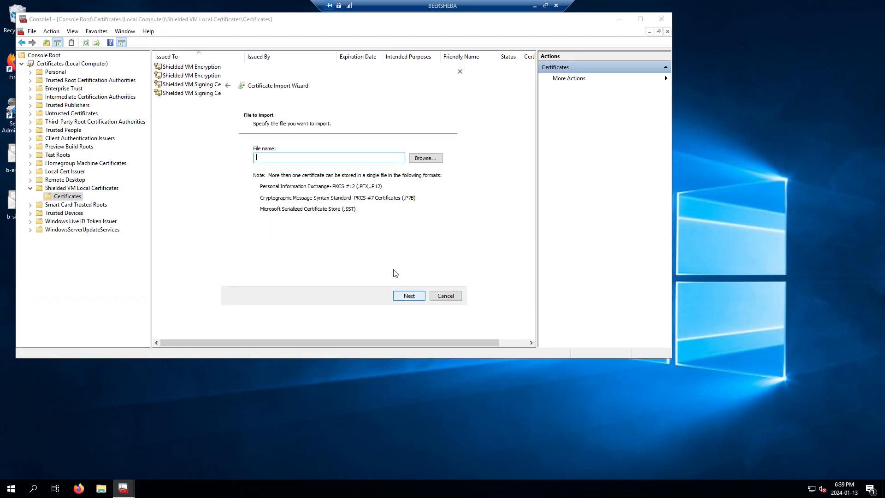
pyautogui.click(425, 159)
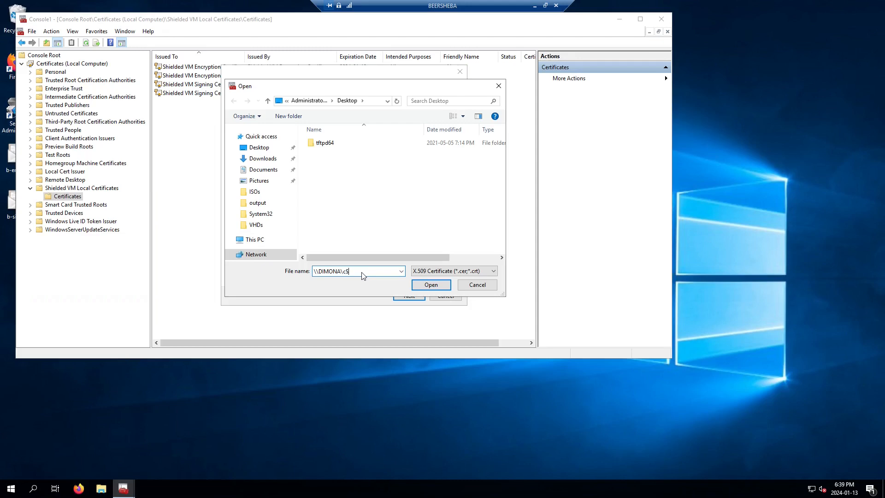
pyautogui.write('\\DIMONA\\c$')
pyautogui.press('Return')
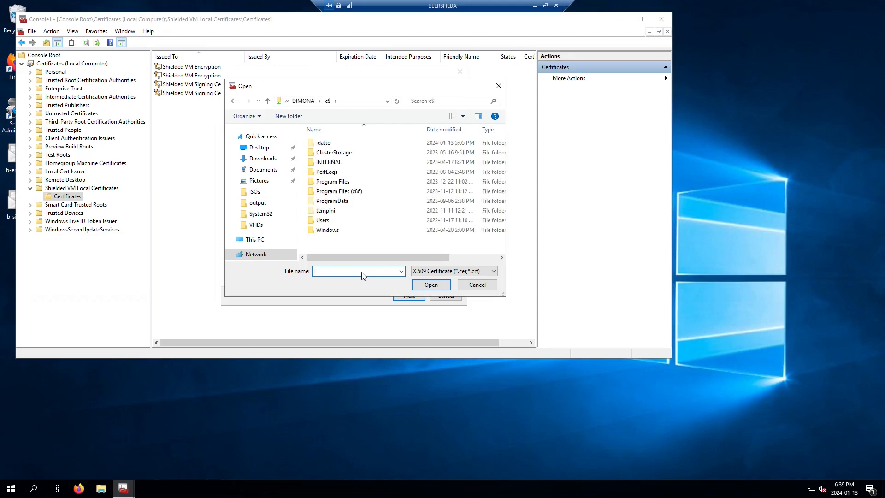
pyautogui.doubleClick(323, 222)
pyautogui.doubleClick(346, 153)
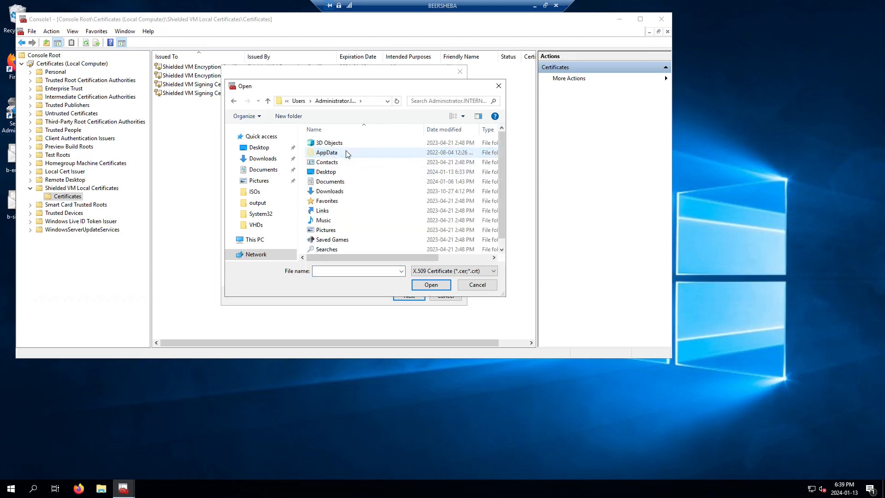
pyautogui.doubleClick(326, 172)
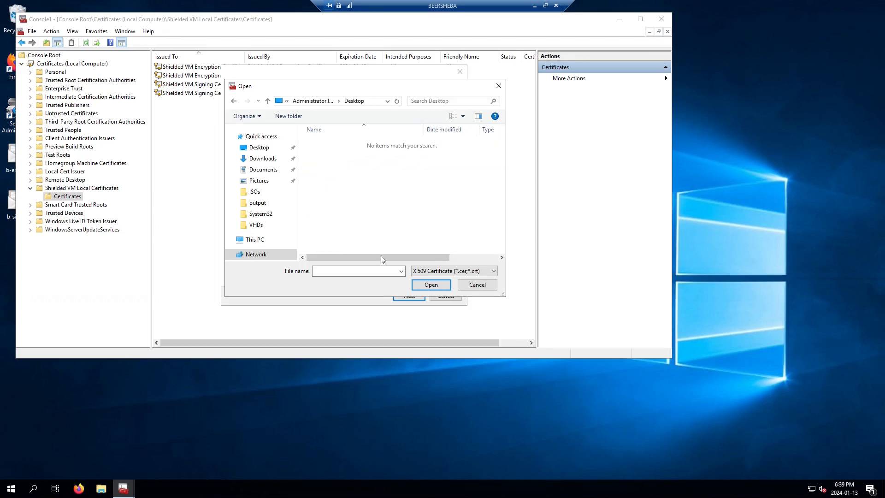
# Filter the files to Personal Information Exchange and choose d-enc.pfx as the certificate to import
pyautogui.click(443, 272)
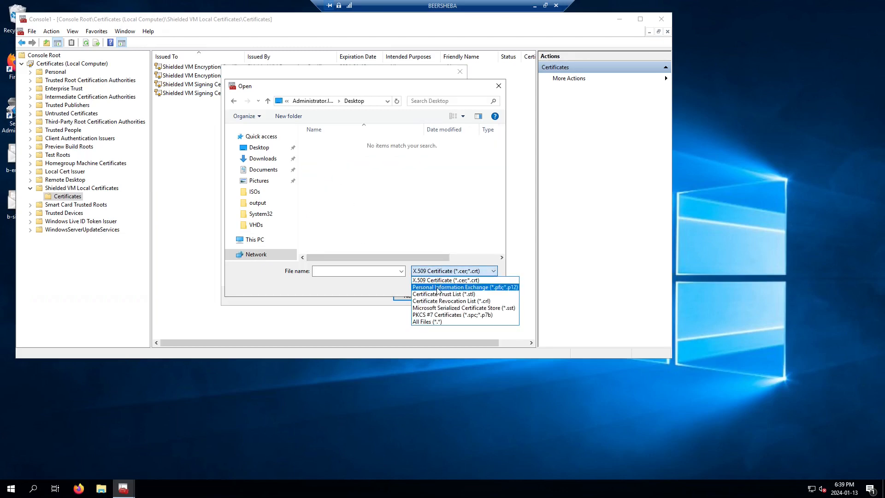
pyautogui.click(439, 289)
pyautogui.click(328, 142)
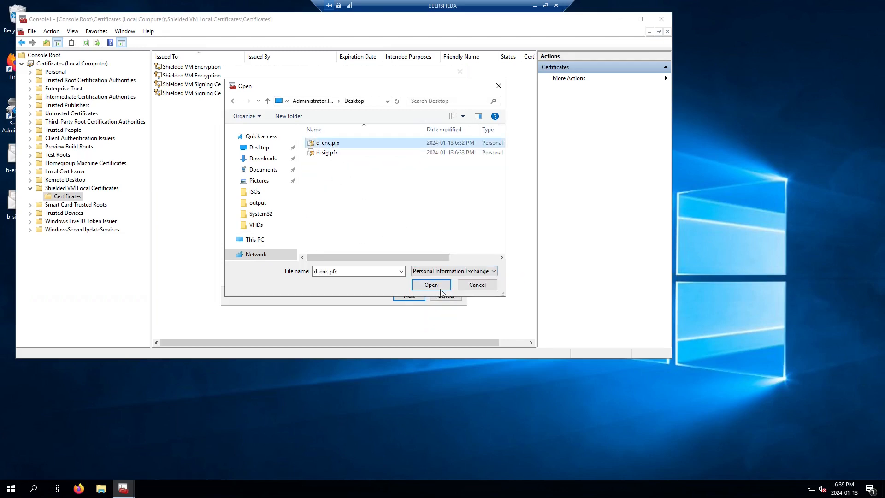
pyautogui.click(438, 285)
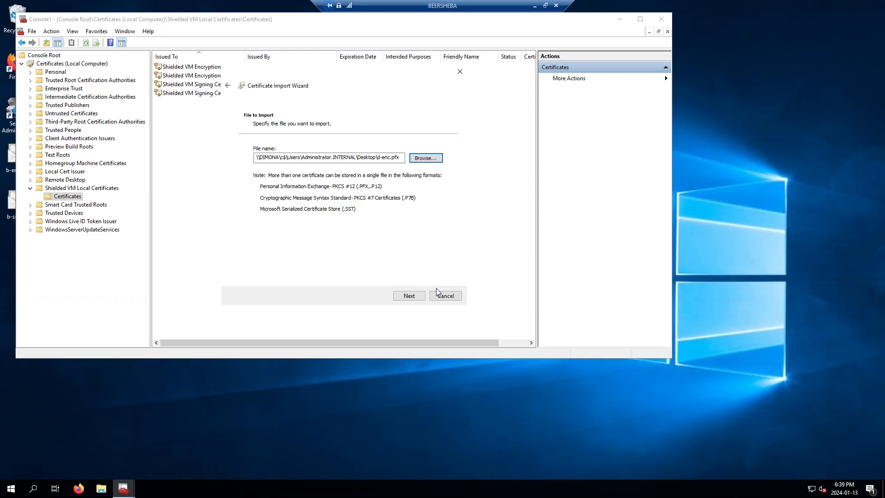
# Mark the d-enc.pfx key as exportable and complete its import into the Shielded VM Local Certificates store
pyautogui.click(409, 296)
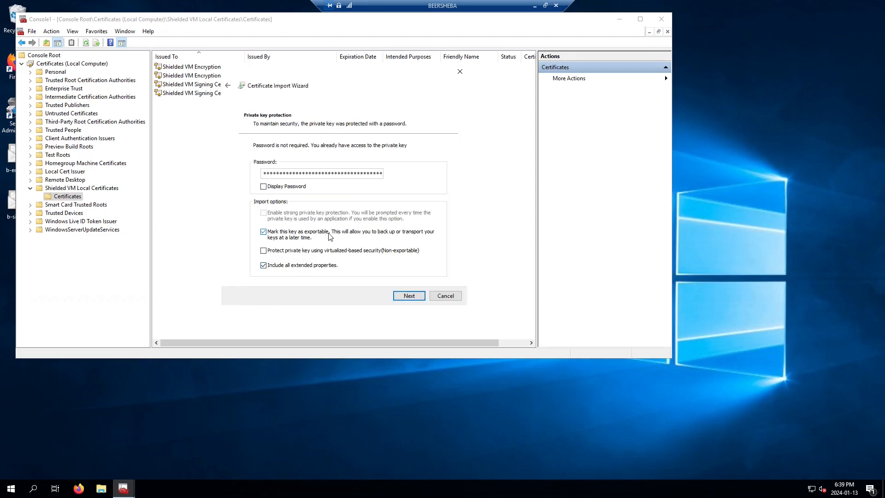
pyautogui.click(413, 297)
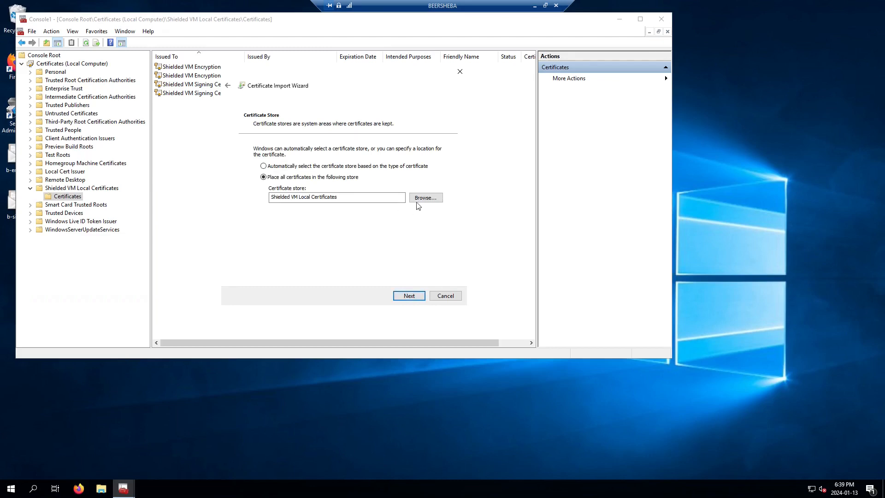
pyautogui.click(407, 298)
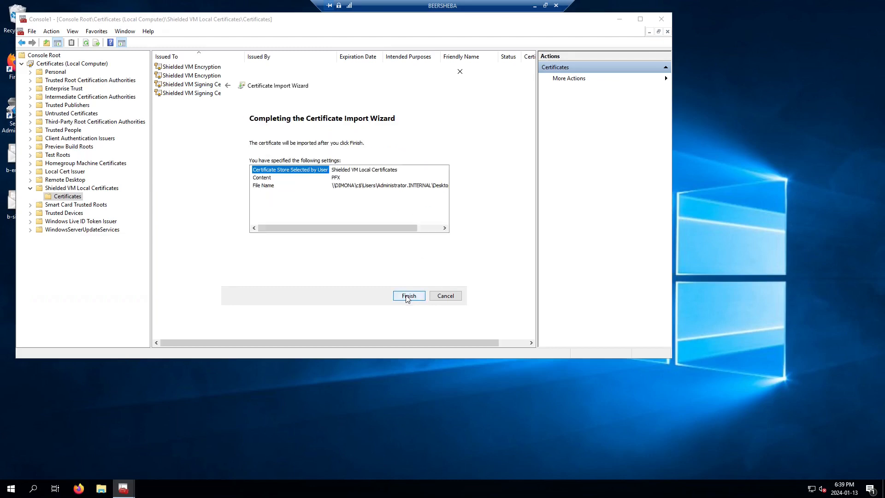
pyautogui.click(407, 298)
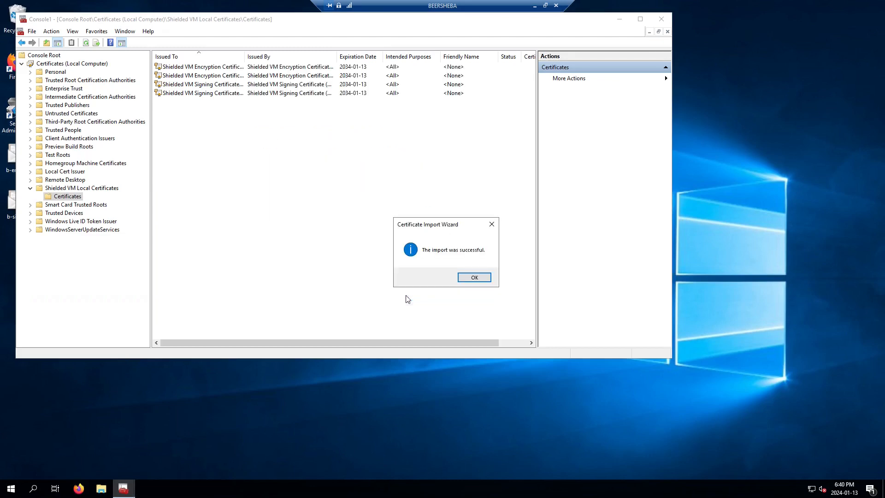
pyautogui.click(471, 278)
# Start another certificate import and choose d-sig.pfx from the DIMONA Desktop folder, filtering the files to Personal Information Exchange
pyautogui.rightClick(250, 186)
pyautogui.moveTo(289, 193)
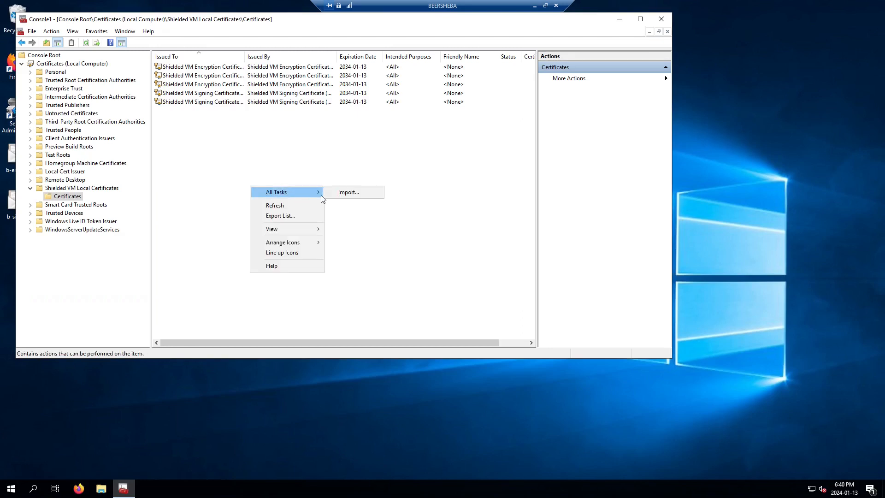
pyautogui.click(338, 195)
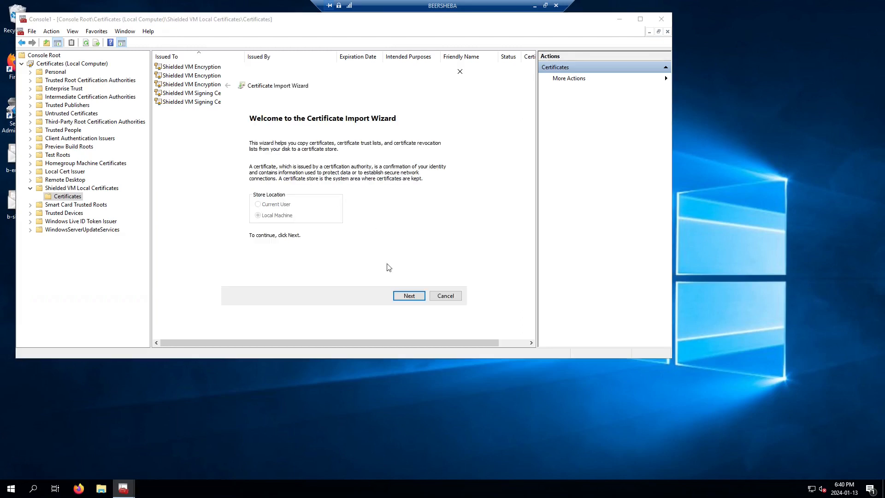
pyautogui.click(409, 296)
pyautogui.click(425, 158)
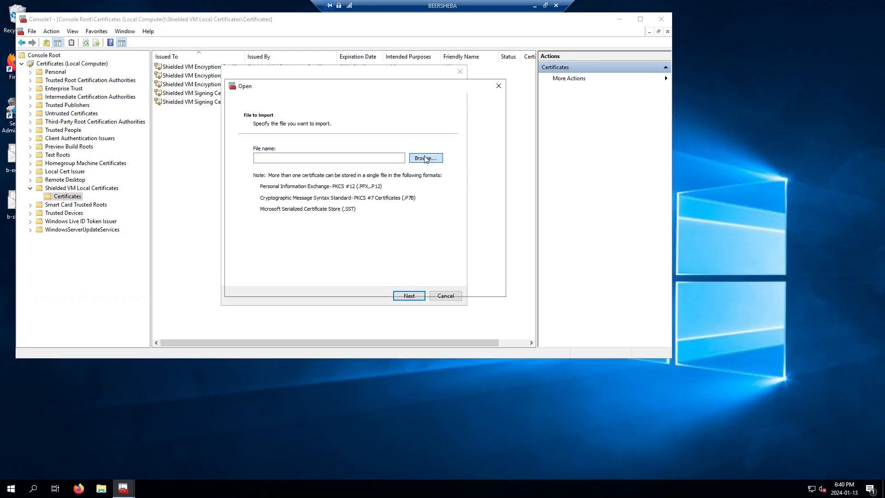
pyautogui.click(458, 271)
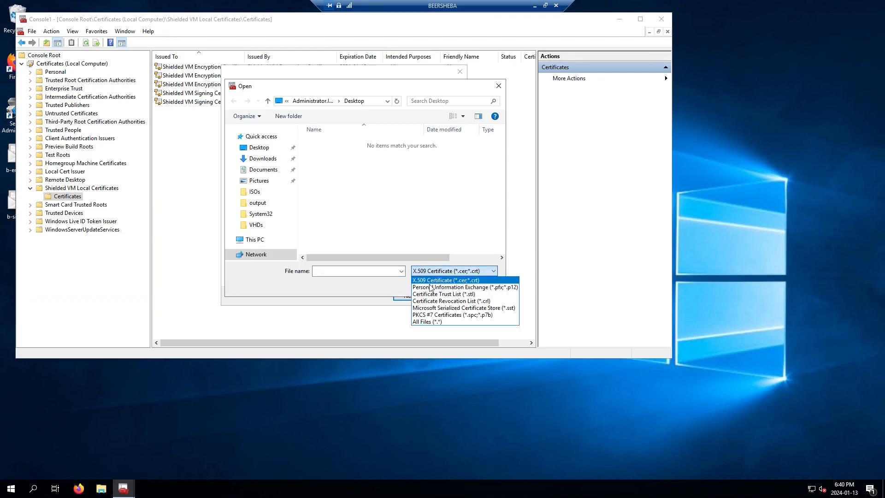
pyautogui.click(430, 289)
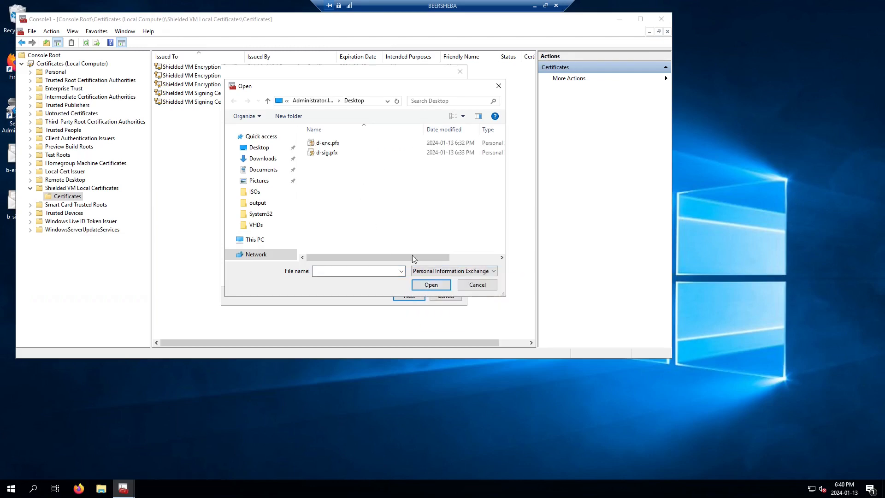
pyautogui.click(327, 152)
pyautogui.click(431, 284)
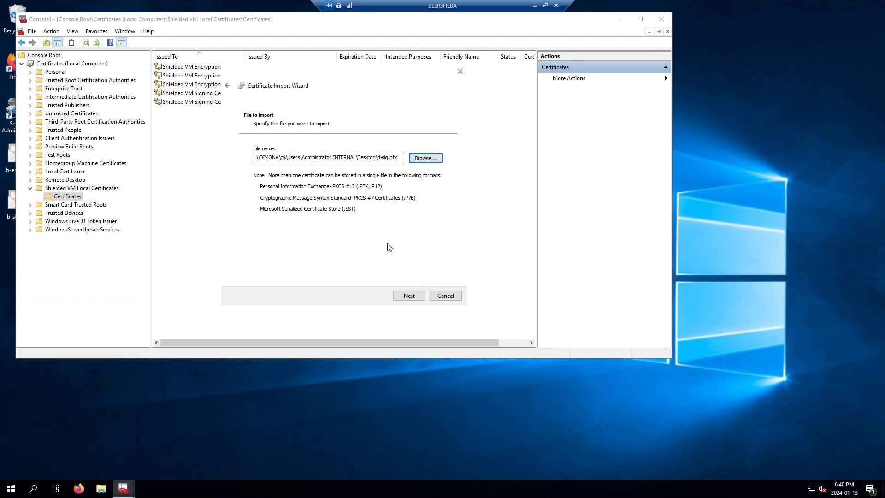
# Mark the d-sig.pfx key as exportable, complete its import, and widen the Issued To column to fit the full certificate names
pyautogui.click(409, 296)
pyautogui.click(314, 234)
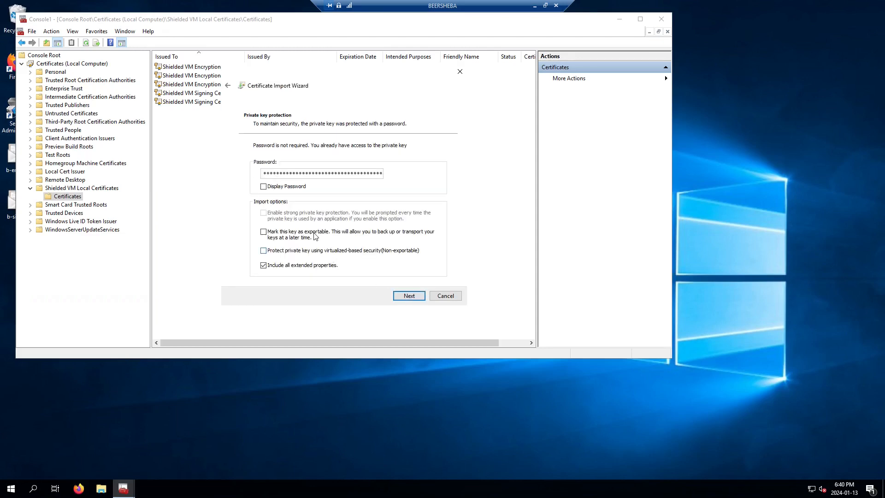
pyautogui.click(409, 297)
pyautogui.click(409, 296)
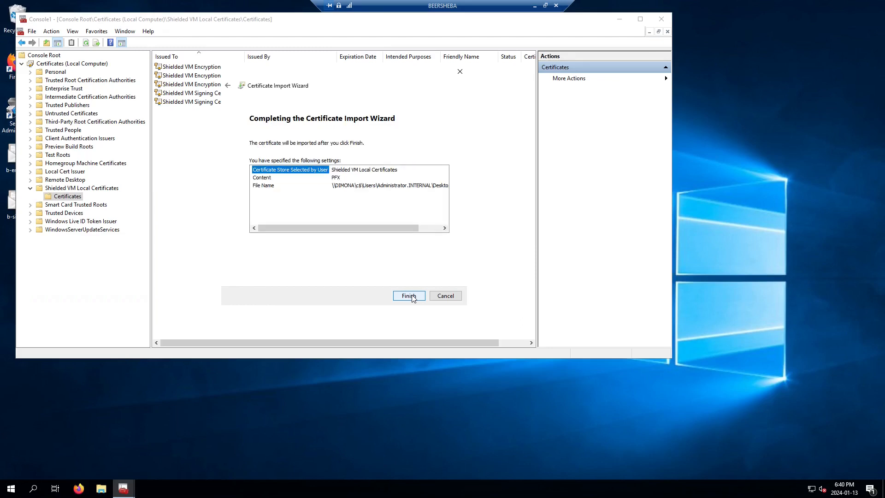
pyautogui.click(409, 296)
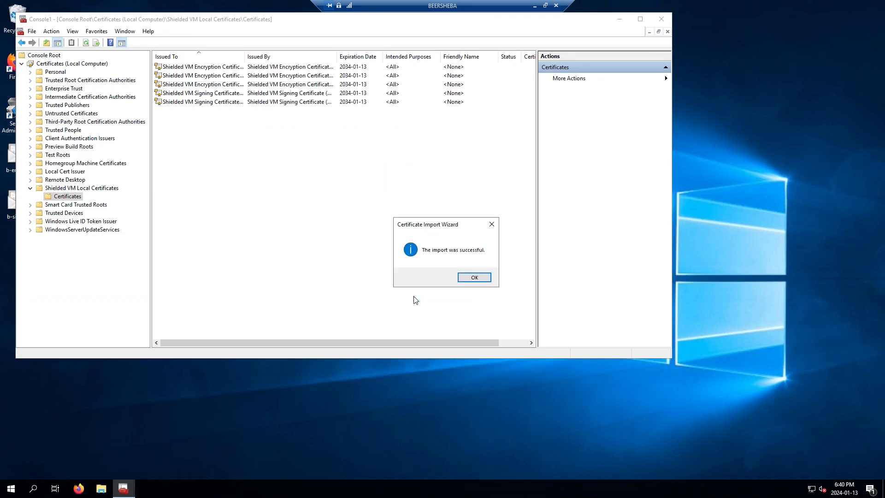
pyautogui.click(475, 277)
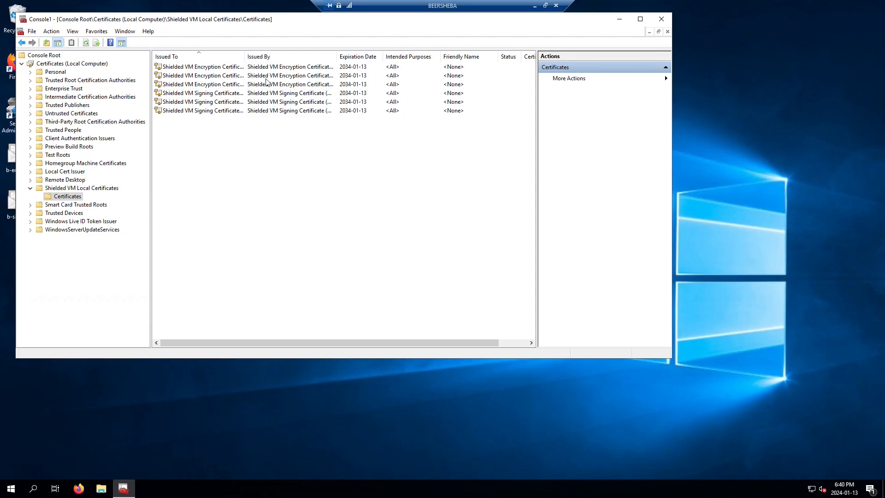
pyautogui.doubleClick(245, 55)
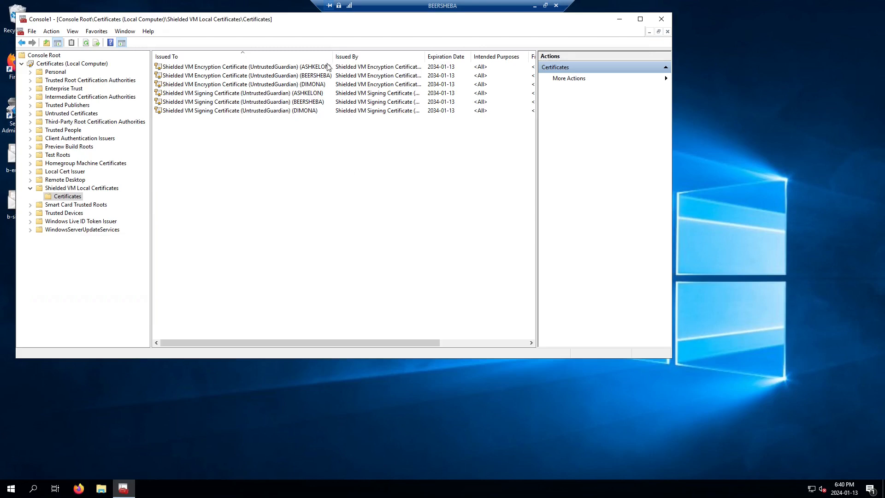
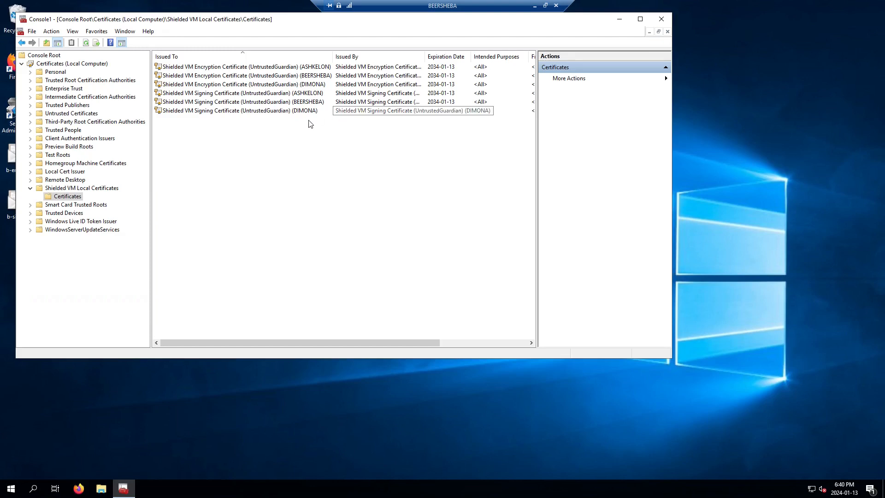
# Close the certificates console and sign out of the BEERSHEBA remote session
pyautogui.click(662, 19)
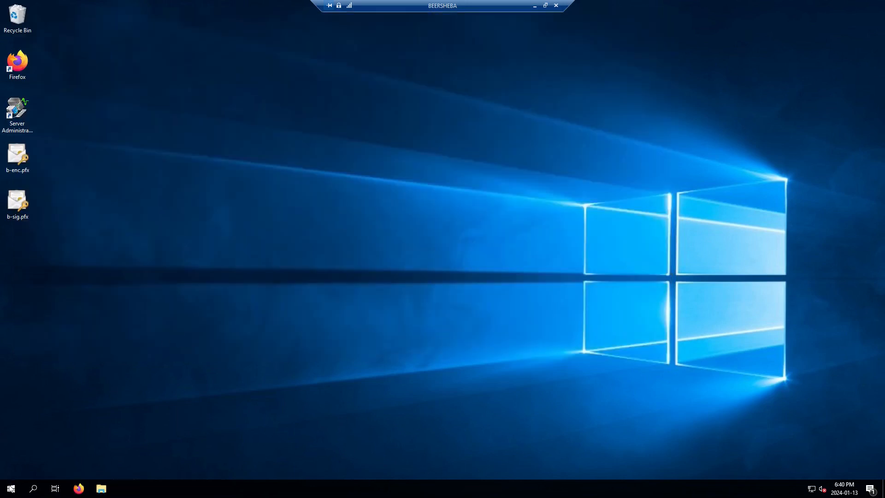
pyautogui.click(11, 488)
pyautogui.click(11, 381)
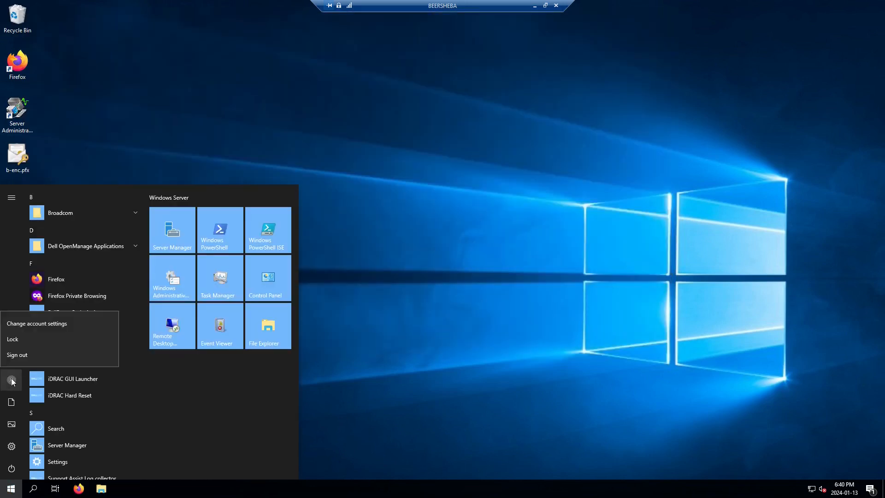
pyautogui.click(26, 355)
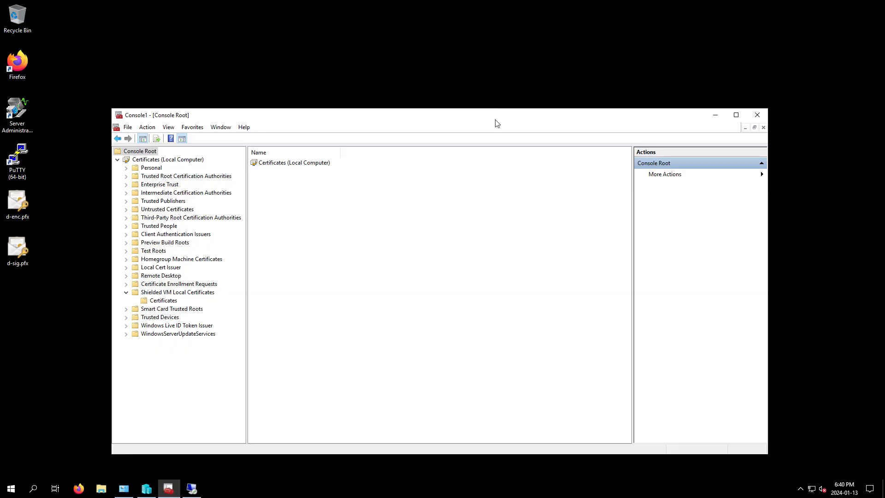
# Switch to the ASHKELON remote session and start a certificate import into its Shielded VM Local Certificates store
pyautogui.click(191, 488)
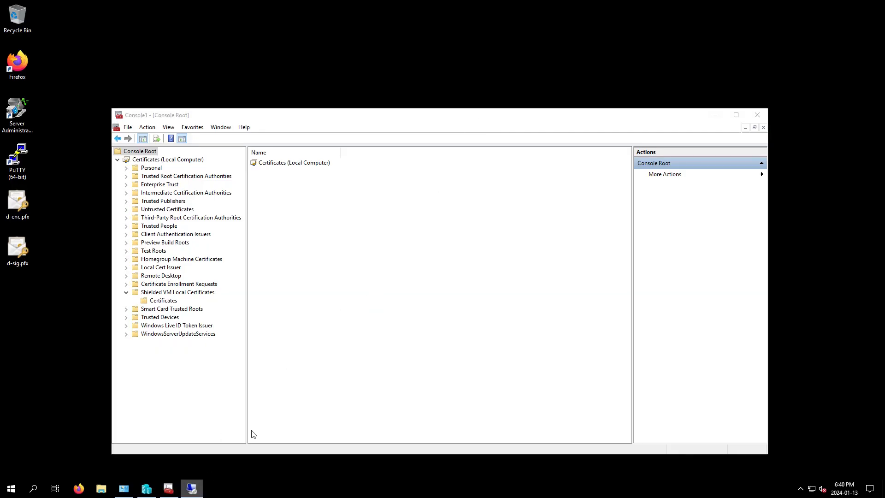
pyautogui.rightClick(290, 207)
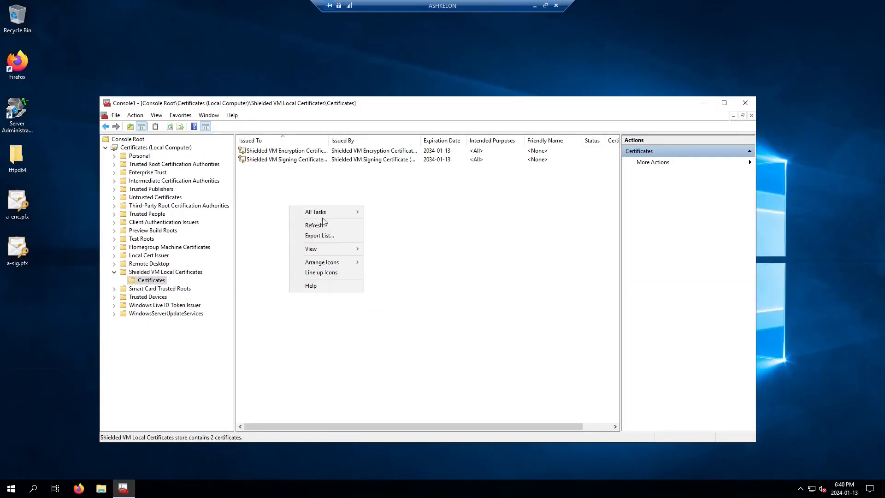
pyautogui.moveTo(345, 213)
pyautogui.click(383, 213)
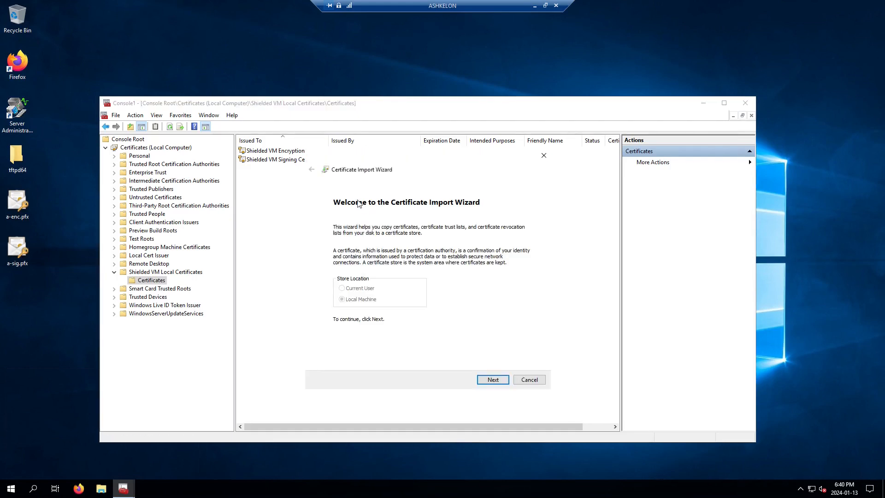
pyautogui.click(493, 381)
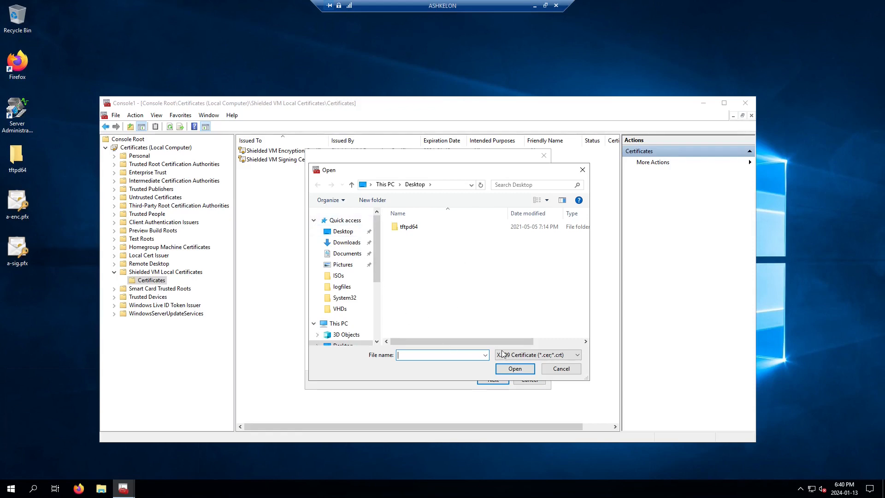
# Filter the files to Personal Information Exchange and choose b-enc.pfx from \\BEERSHEBA\c$, in the Desktop folder of Administrator.INTERNAL under Users
pyautogui.click(517, 359)
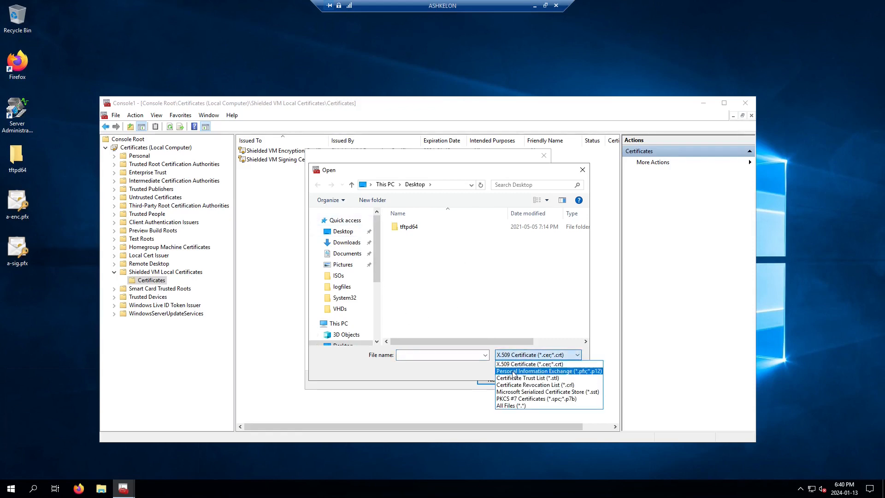
pyautogui.click(514, 371)
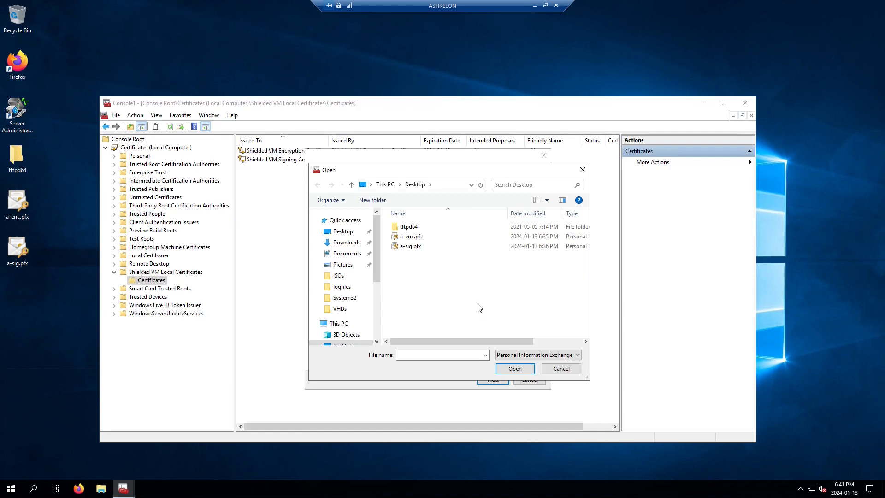
pyautogui.click(429, 355)
pyautogui.write('\\\\BEERSHEBA\\c$')
pyautogui.press('Return')
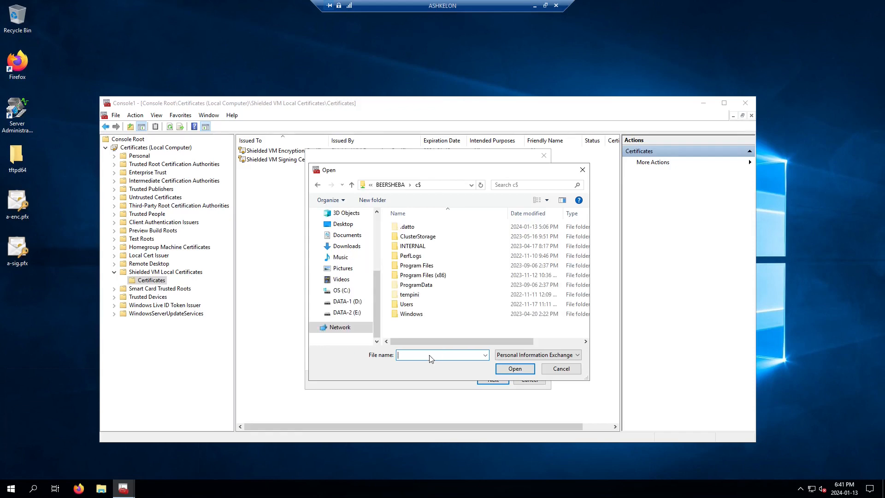
pyautogui.doubleClick(422, 305)
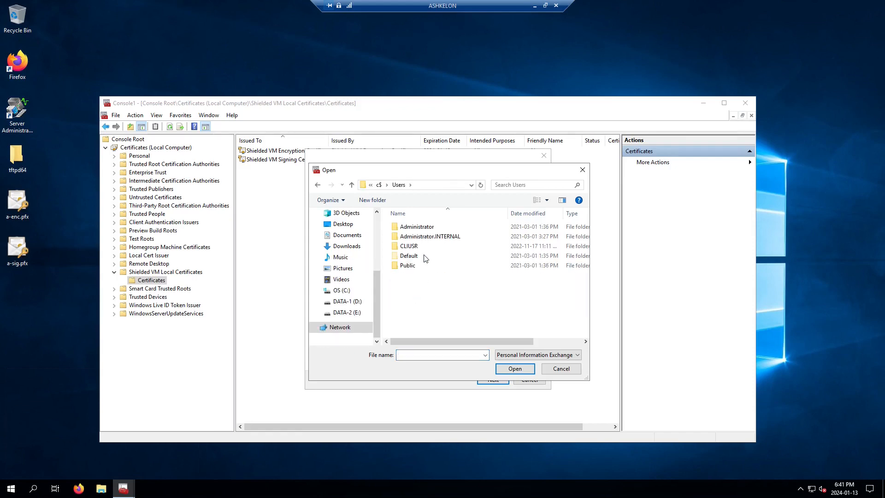
pyautogui.doubleClick(421, 236)
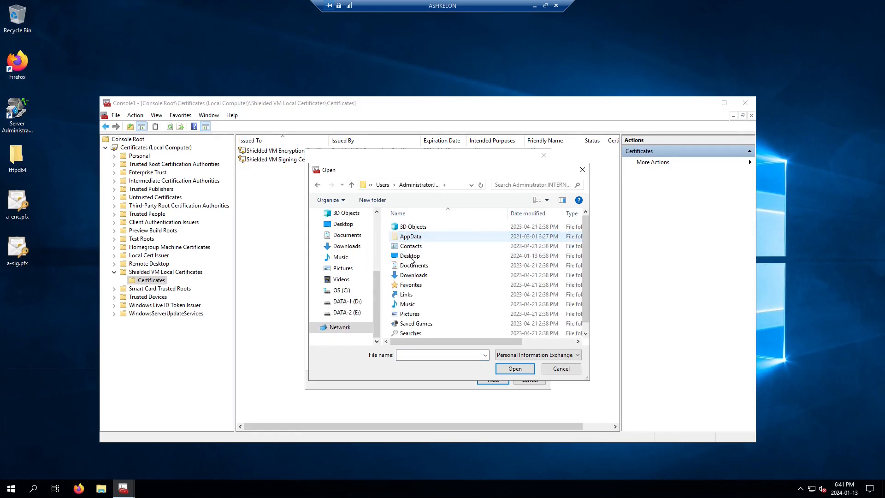
pyautogui.doubleClick(410, 258)
pyautogui.click(411, 226)
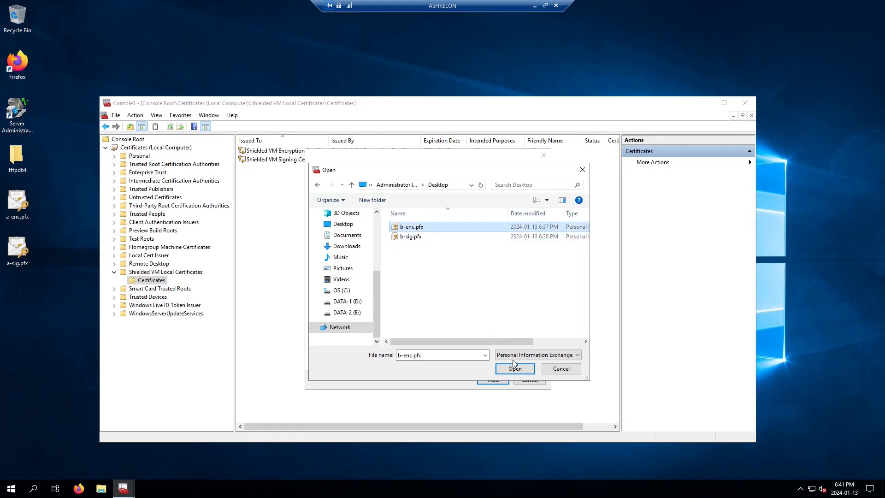
pyautogui.click(515, 370)
# Mark the b-enc.pfx key as exportable and complete its import into the Shielded VM Local Certificates store
pyautogui.click(501, 379)
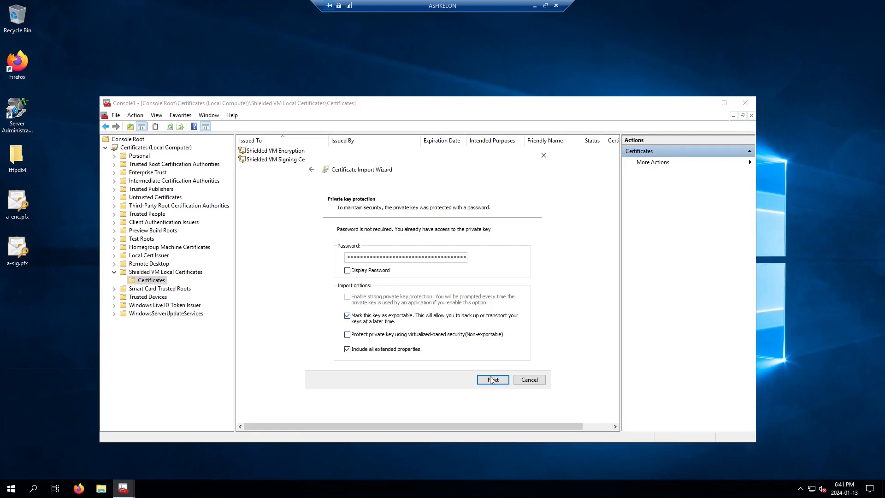
pyautogui.click(491, 378)
pyautogui.click(491, 378)
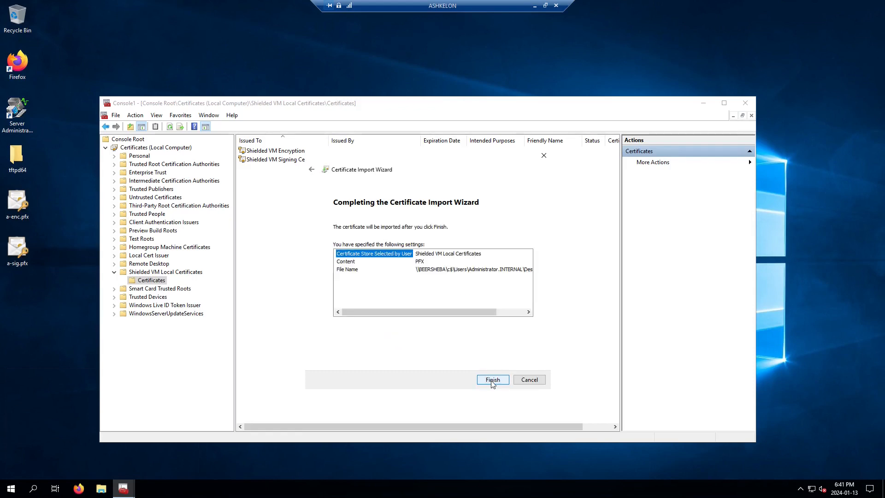
pyautogui.click(492, 380)
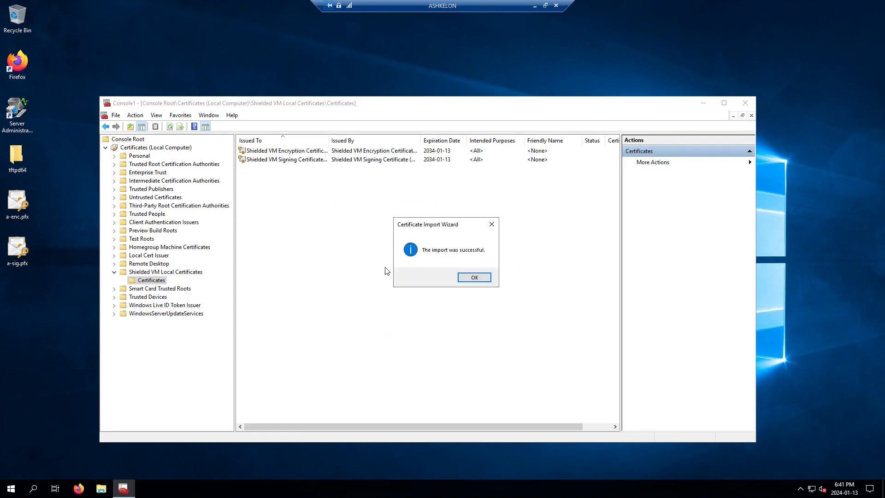
pyautogui.click(478, 282)
# Start another certificate import and choose b-sig.pfx from the BEERSHEBA Desktop folder, filtering the files to Personal Information Exchange
pyautogui.rightClick(318, 219)
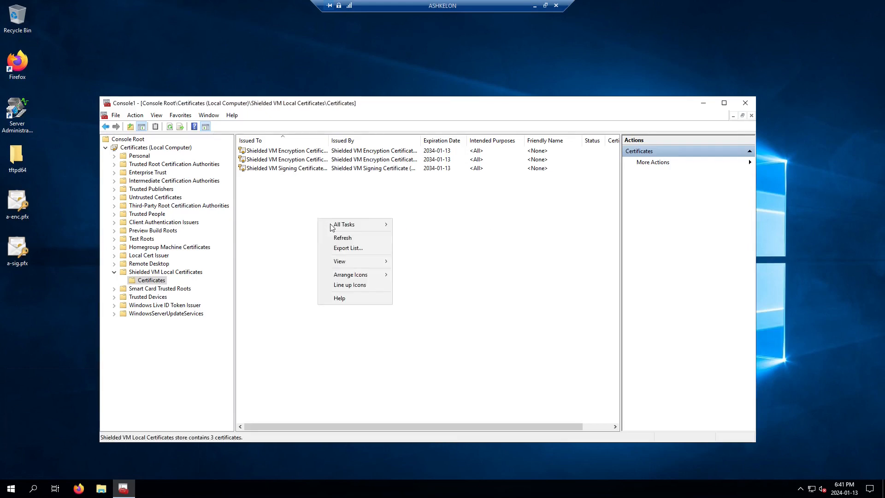
pyautogui.moveTo(350, 224)
pyautogui.click(412, 228)
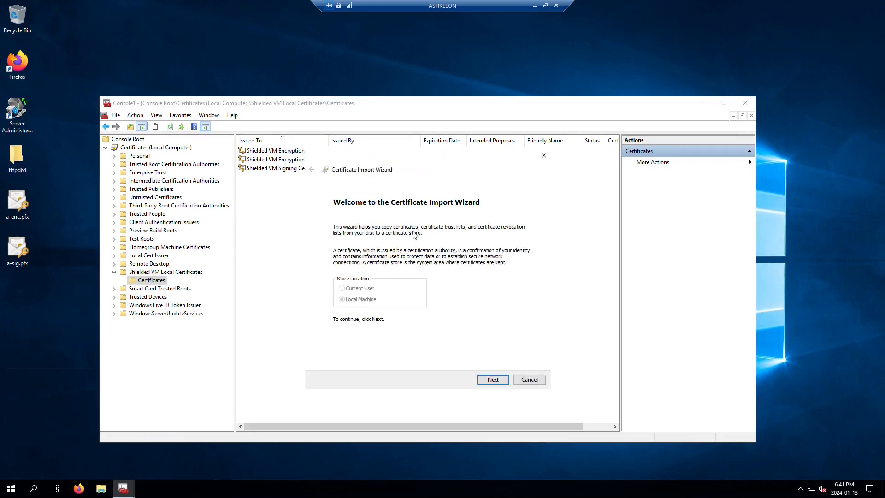
pyautogui.click(493, 381)
pyautogui.click(504, 242)
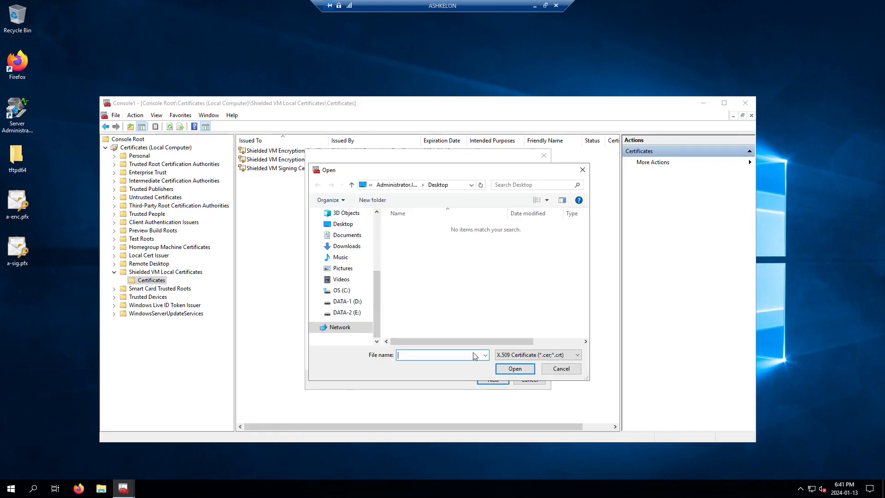
pyautogui.click(520, 354)
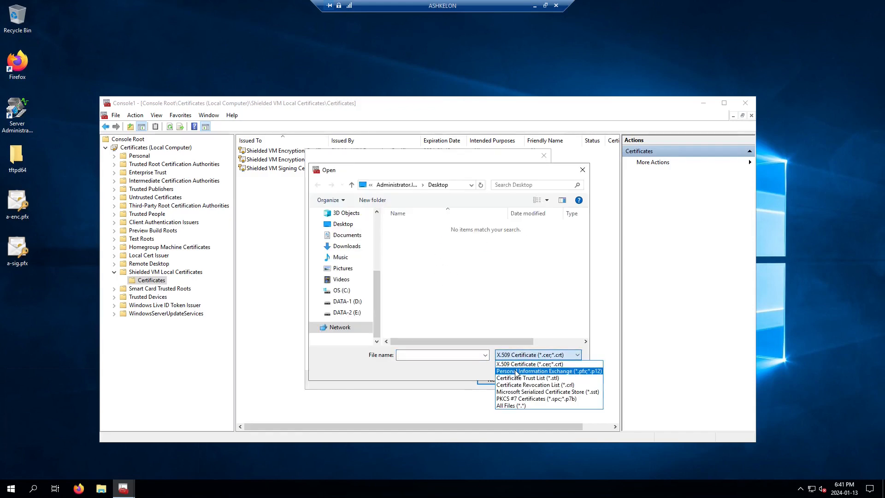
pyautogui.click(516, 371)
pyautogui.click(411, 237)
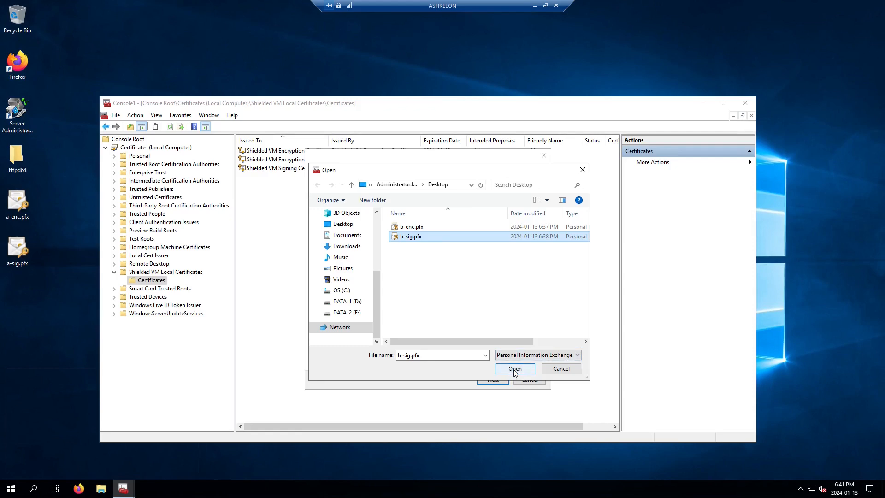
pyautogui.click(515, 368)
# Mark the b-sig.pfx key as exportable and complete its import into the Shielded VM Local Certificates store
pyautogui.click(493, 380)
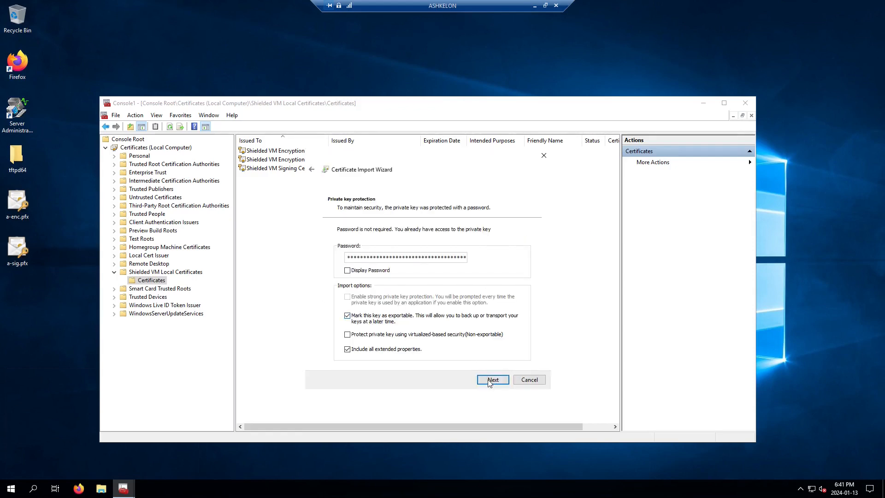
pyautogui.click(490, 381)
pyautogui.click(497, 381)
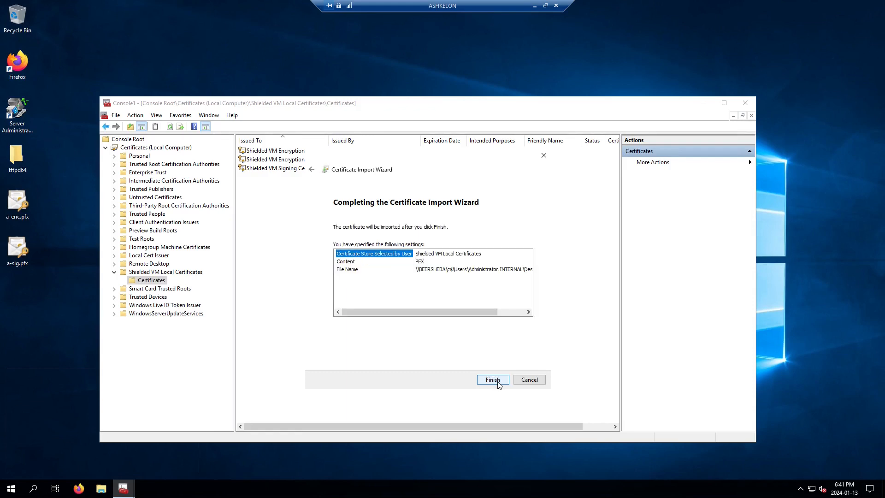
pyautogui.click(493, 380)
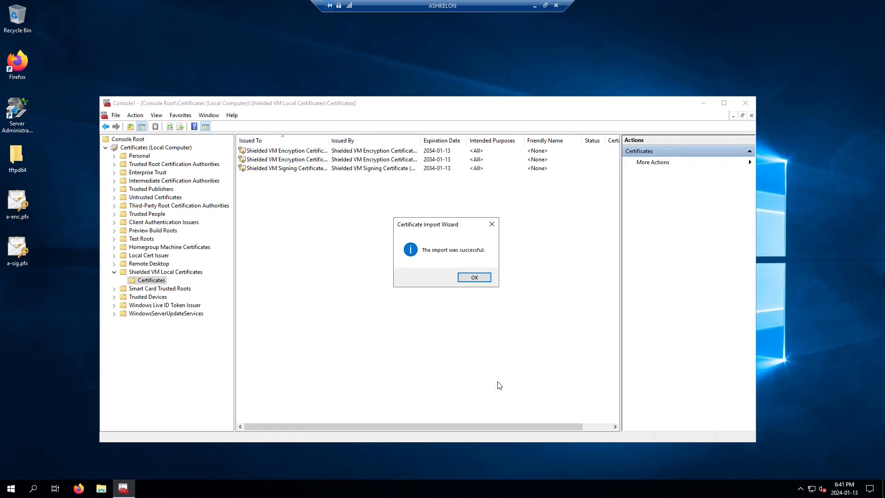
pyautogui.click(474, 277)
# Start another certificate import into the same store and browse to \\DIMONA\c$ for the file
pyautogui.rightClick(326, 246)
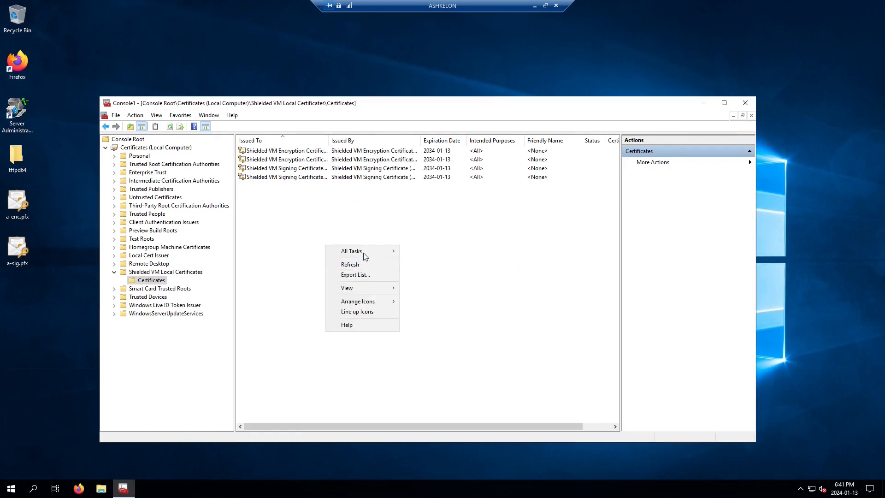
pyautogui.moveTo(368, 251)
pyautogui.click(415, 252)
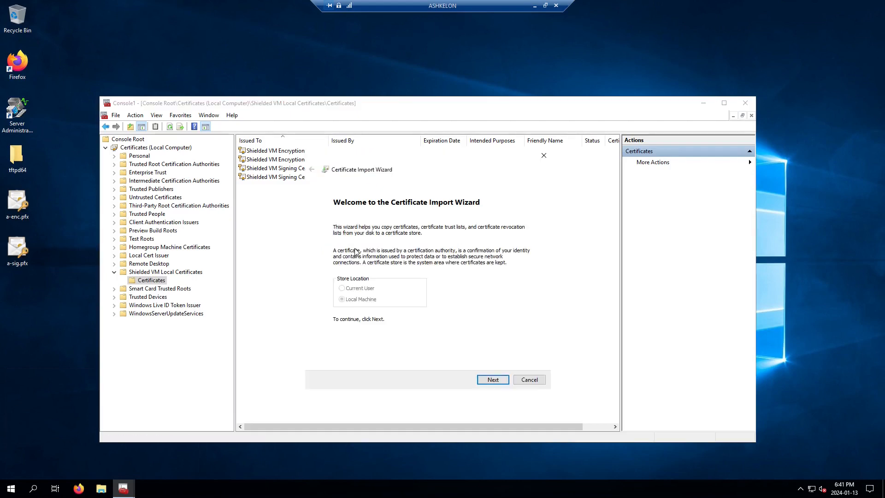
pyautogui.click(492, 380)
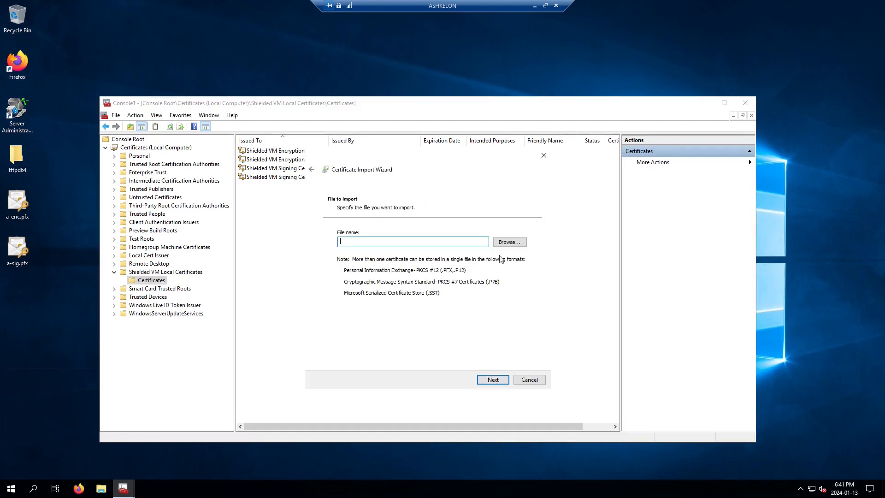
pyautogui.click(509, 244)
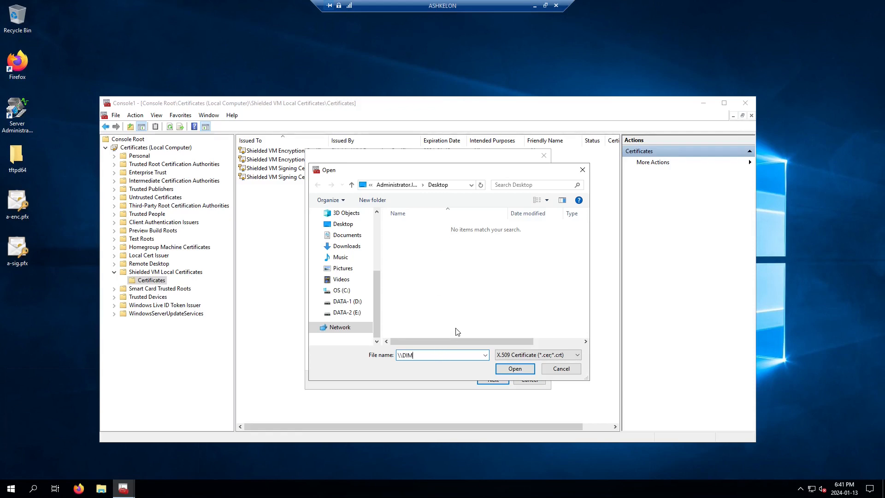
pyautogui.write('\\DIMONA\\c$')
pyautogui.press('Return')
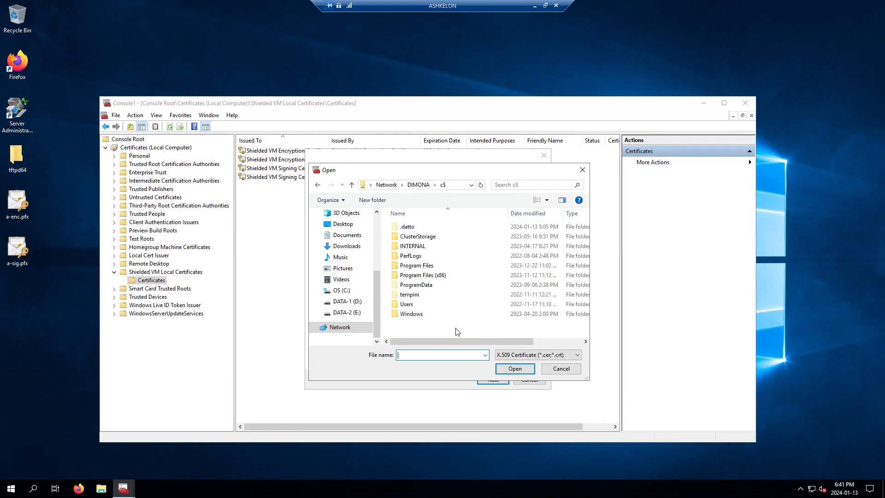
# Choose d-enc.pfx from the Desktop folder of Administrator.INTERNAL under Users, filtering the files to Personal Information Exchange
pyautogui.doubleClick(405, 304)
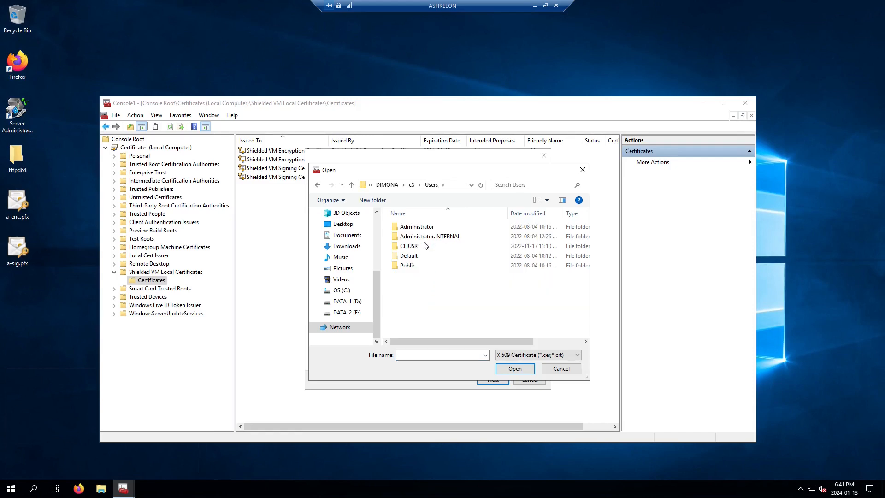
pyautogui.doubleClick(413, 237)
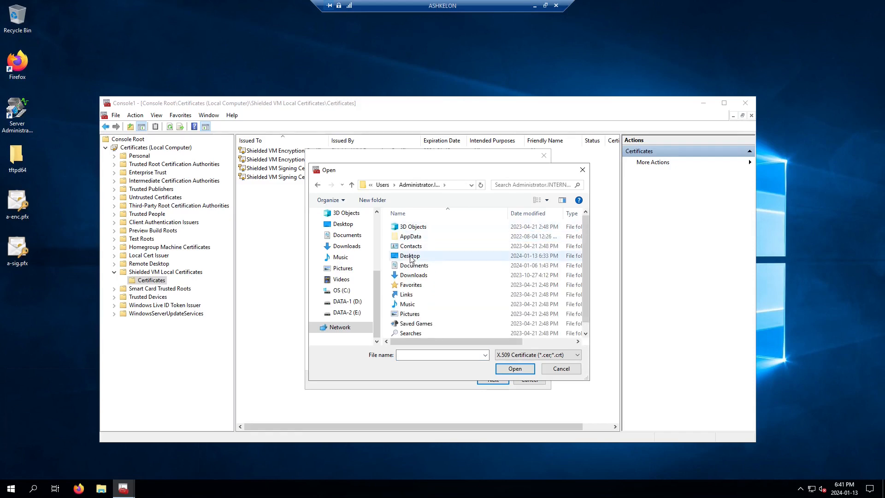
pyautogui.doubleClick(414, 254)
pyautogui.click(521, 359)
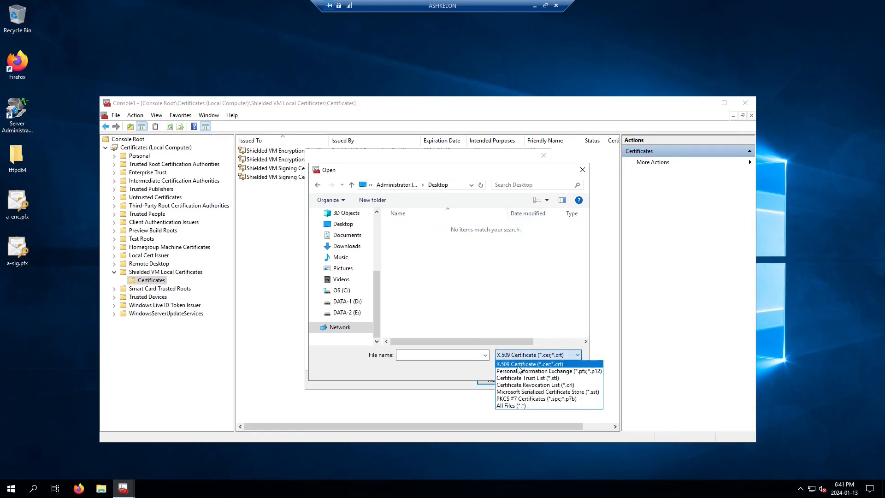
pyautogui.click(516, 372)
pyautogui.click(411, 227)
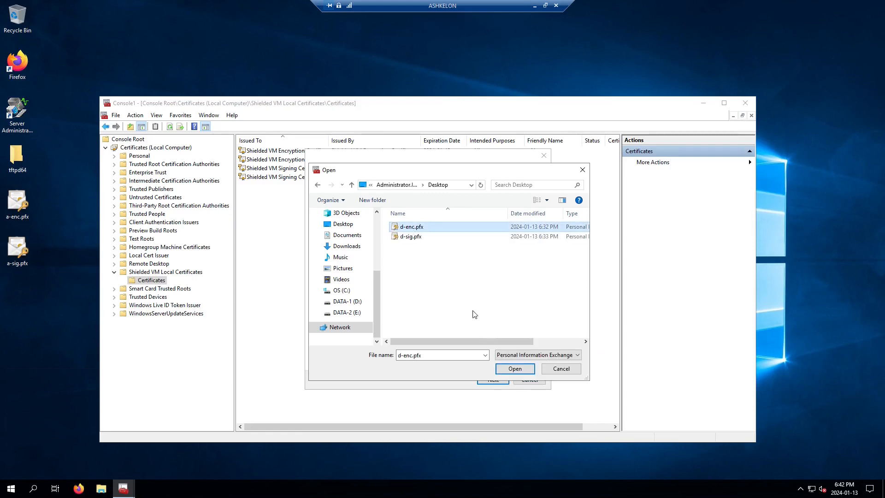
pyautogui.click(514, 368)
# Mark the d-enc.pfx key as exportable and complete its import into the Shielded VM Local Certificates store
pyautogui.click(490, 378)
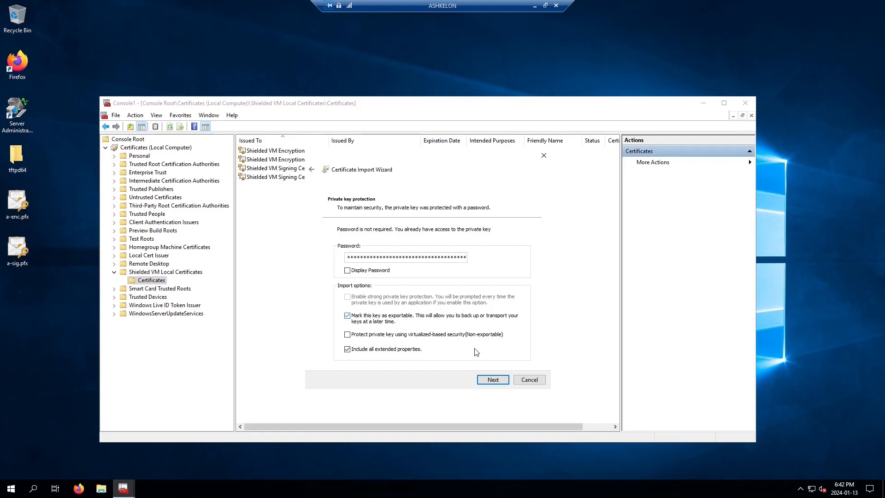
pyautogui.click(494, 381)
pyautogui.click(493, 380)
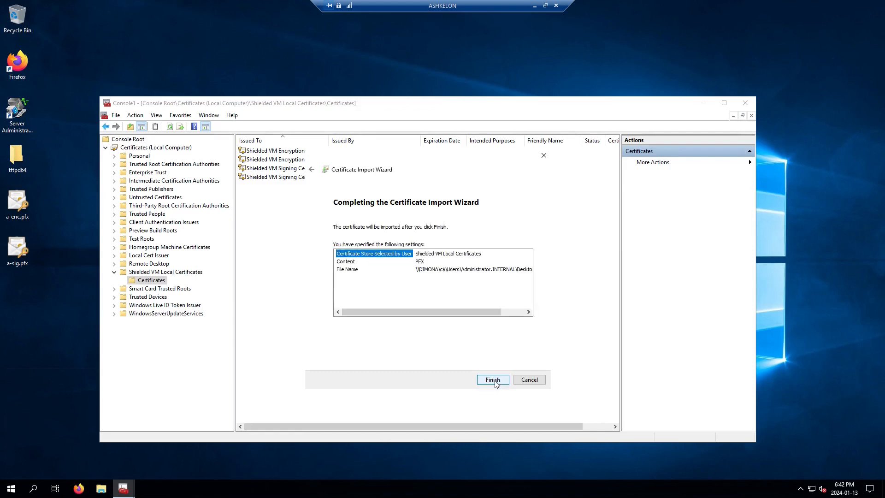
pyautogui.click(493, 380)
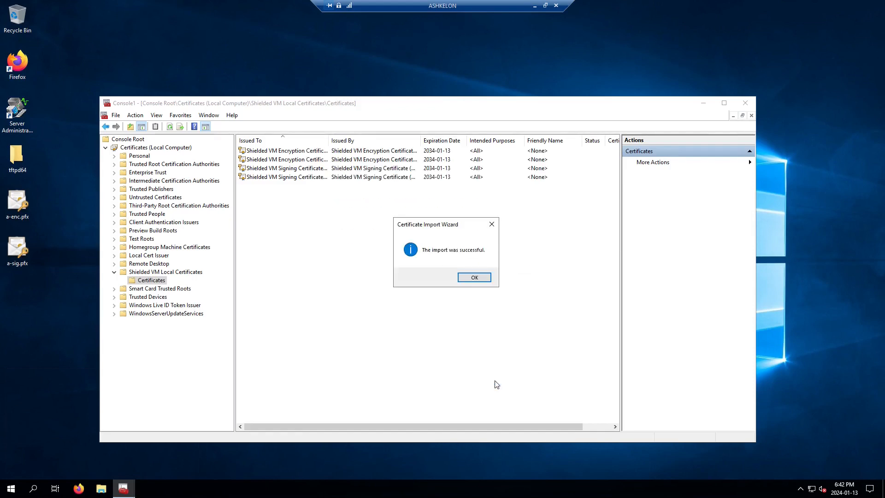
pyautogui.click(474, 278)
# Start another certificate import and choose d-sig.pfx from the DIMONA Desktop folder, filtering the files to Personal Information Exchange
pyautogui.rightClick(363, 277)
pyautogui.moveTo(412, 284)
pyautogui.click(454, 282)
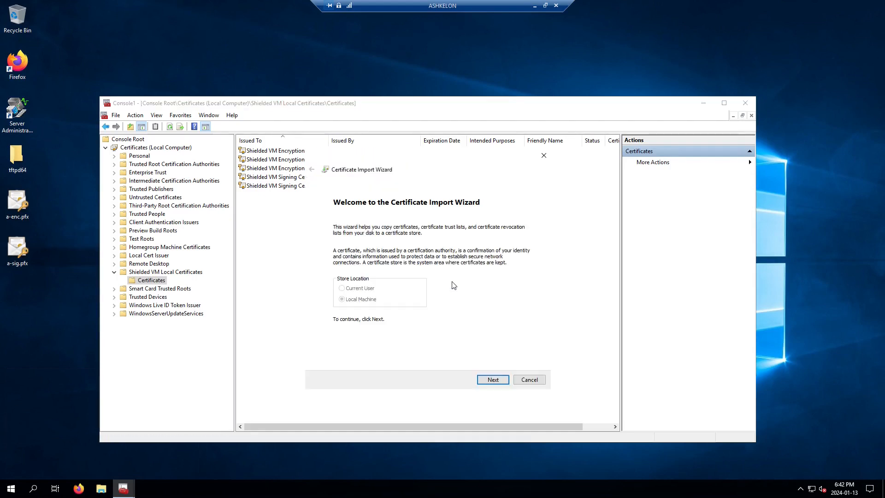
pyautogui.click(483, 383)
pyautogui.click(512, 245)
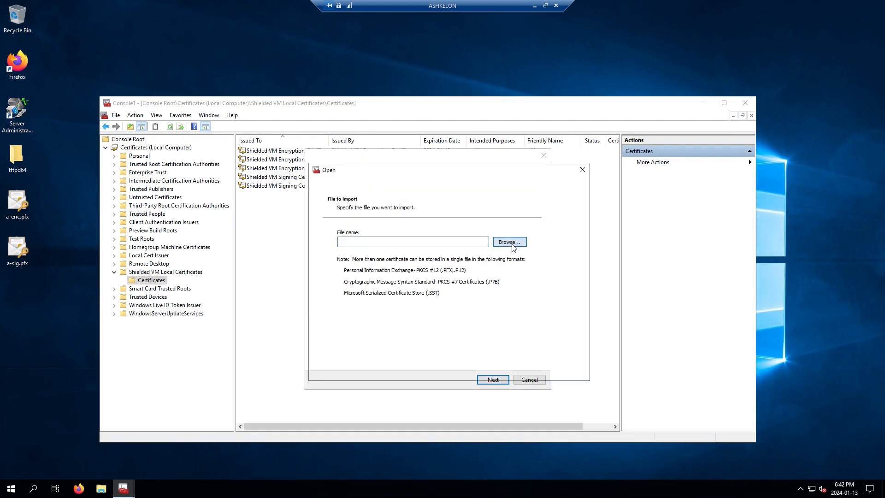
pyautogui.click(523, 355)
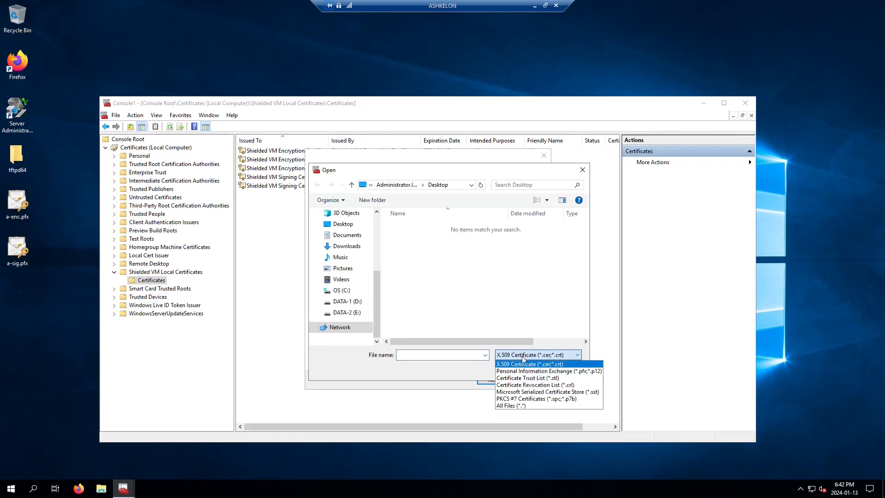
pyautogui.click(521, 371)
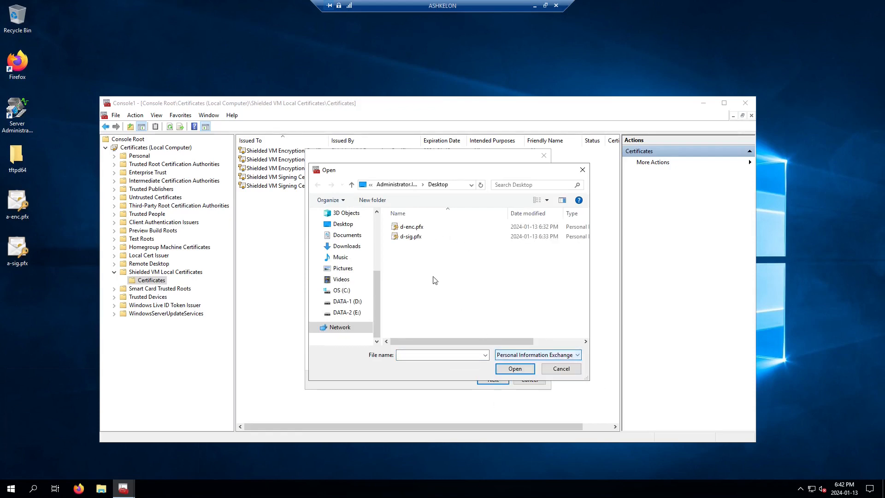
pyautogui.click(411, 237)
pyautogui.click(515, 368)
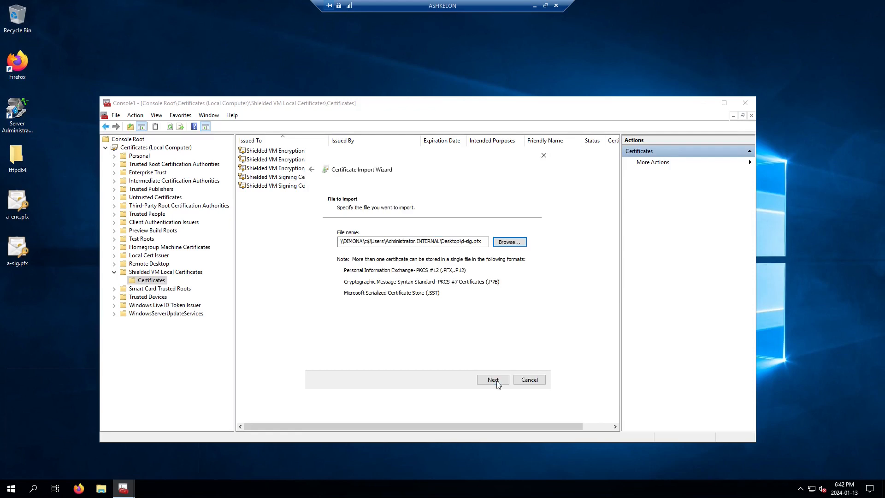
# Complete the d-sig.pfx import into the Shielded VM Local Certificates store and widen the Issued To column to fit the full names
pyautogui.click(497, 382)
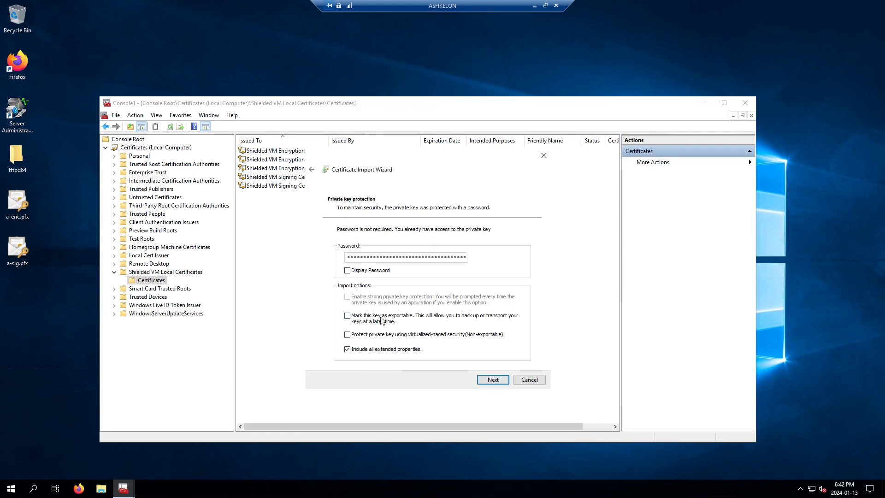
pyautogui.click(497, 382)
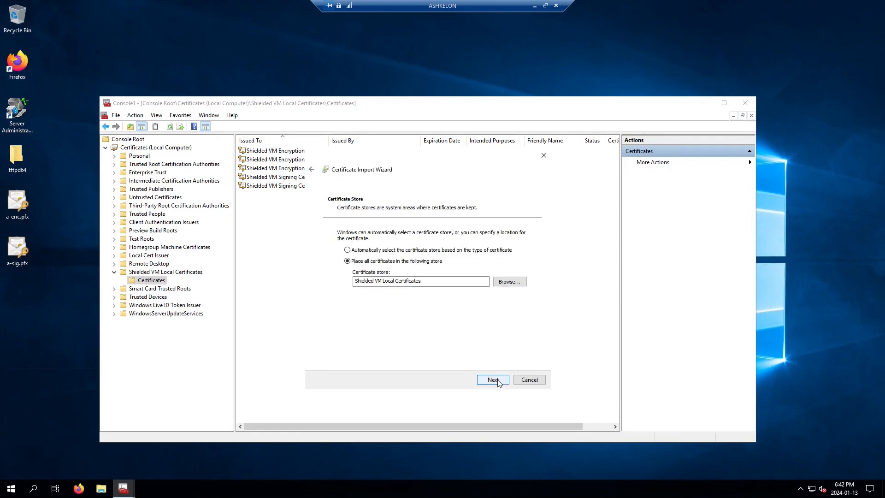
pyautogui.click(498, 382)
pyautogui.click(498, 382)
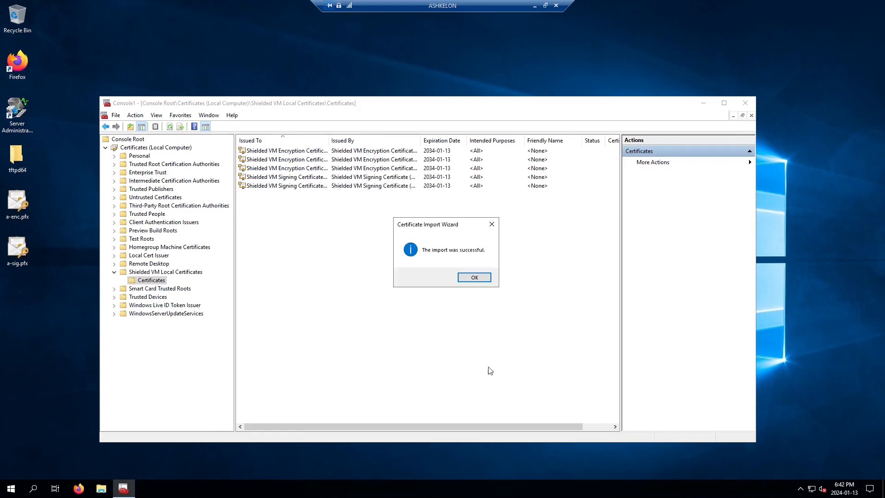
pyautogui.click(469, 278)
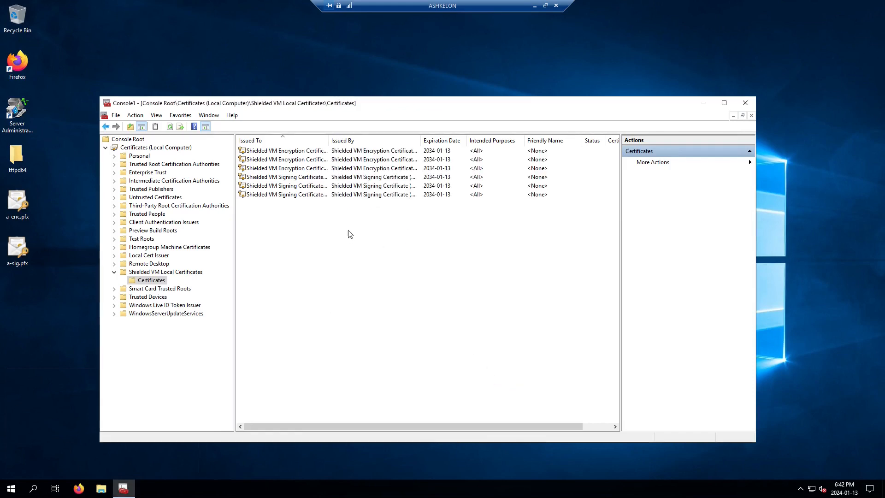
pyautogui.doubleClick(328, 141)
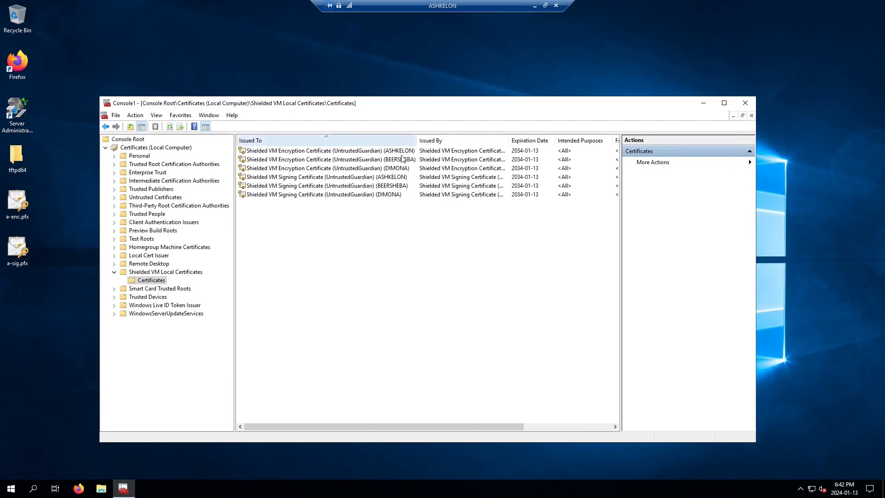
# Close the certificates console without saving its settings and sign out of the ASHKELON session
pyautogui.click(745, 105)
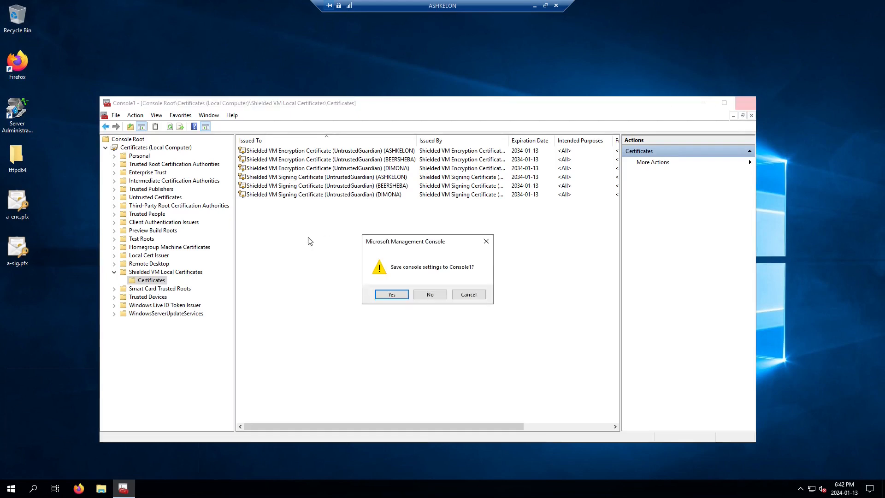
pyautogui.click(434, 295)
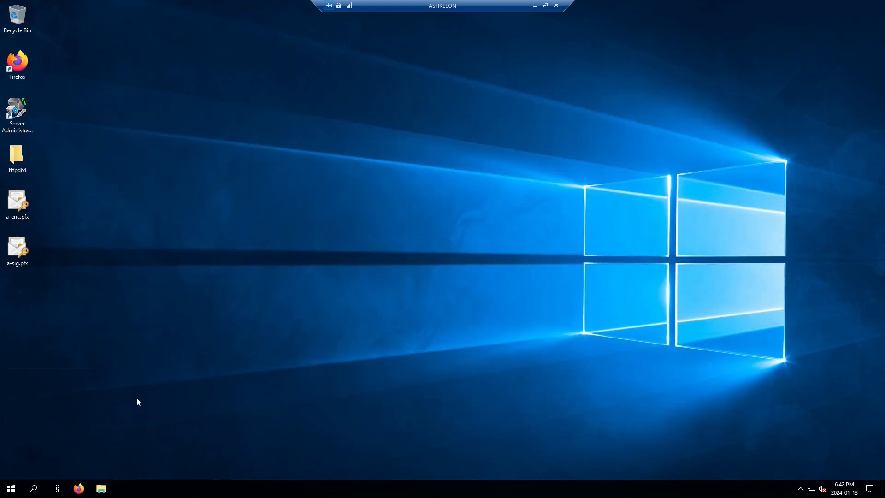
pyautogui.click(11, 488)
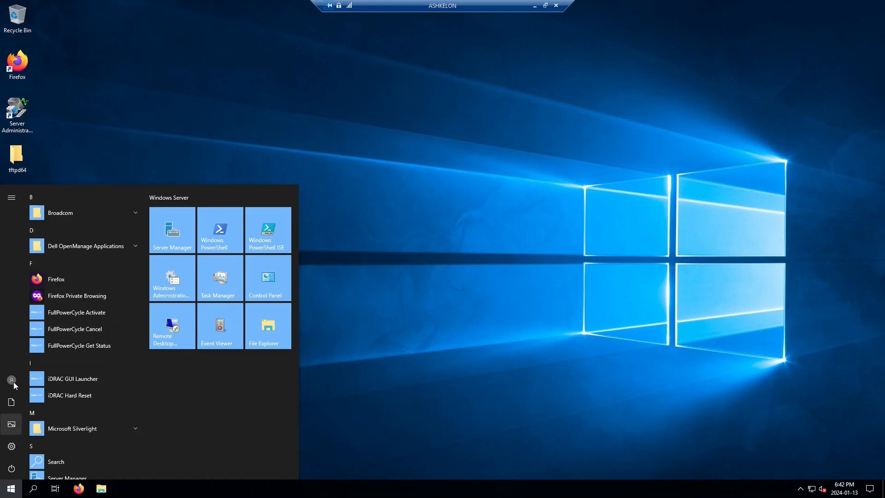
pyautogui.click(13, 378)
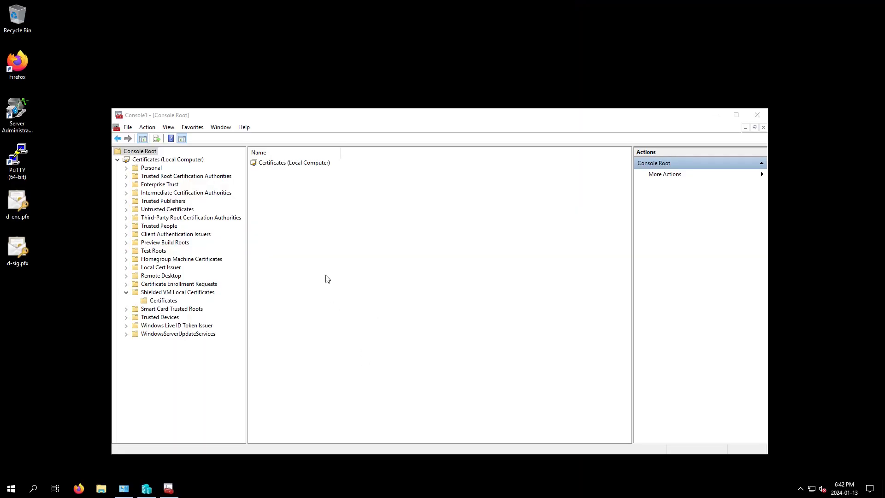
# Start a certificate import into the Shielded VM Local Certificates store and browse for the file from \\ASHKELON\c$
pyautogui.click(165, 301)
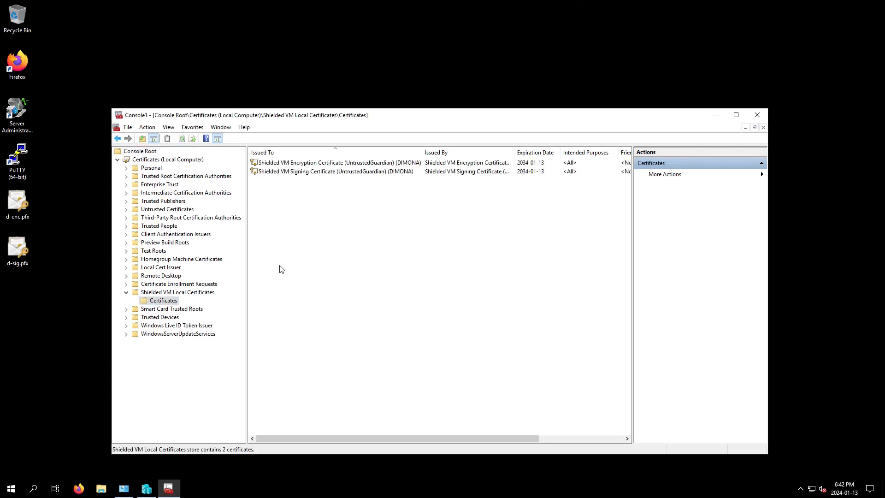
pyautogui.rightClick(279, 266)
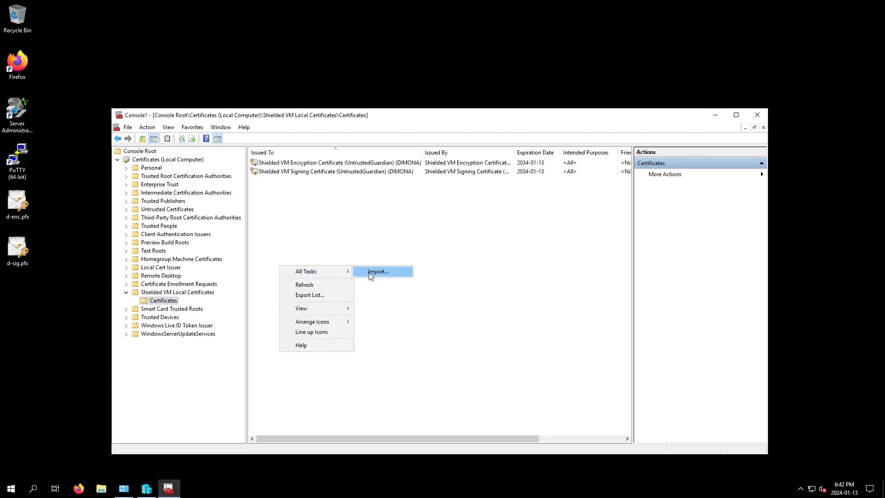
pyautogui.click(369, 273)
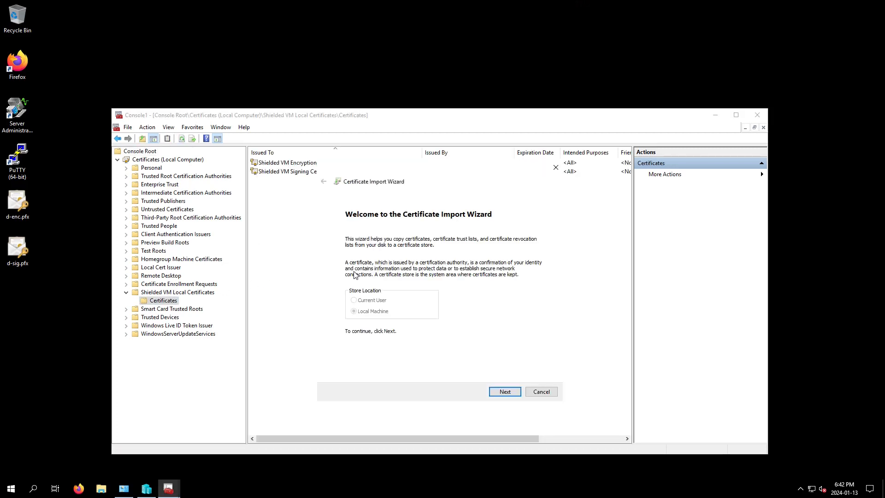
pyautogui.click(505, 391)
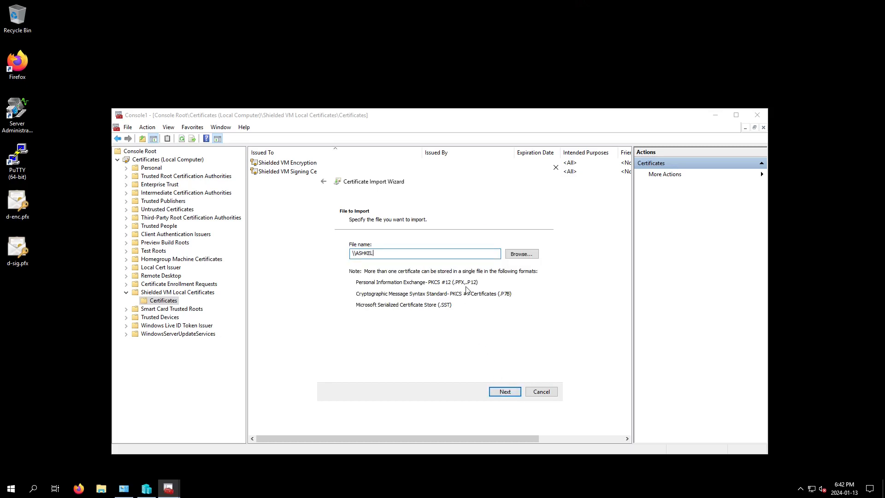
pyautogui.press('Return')
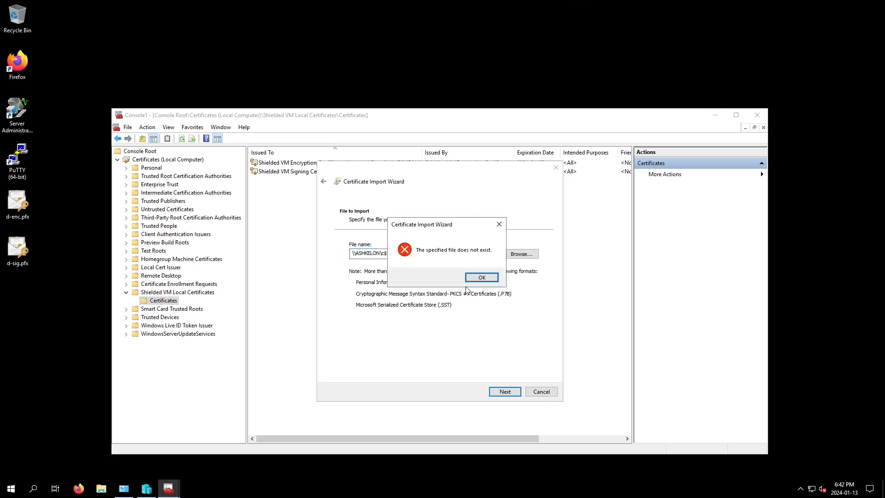
pyautogui.click(481, 278)
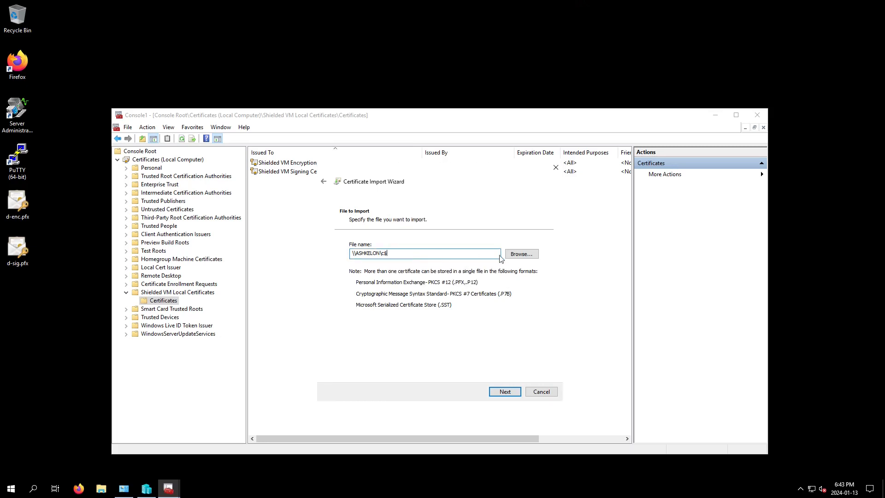
pyautogui.click(514, 257)
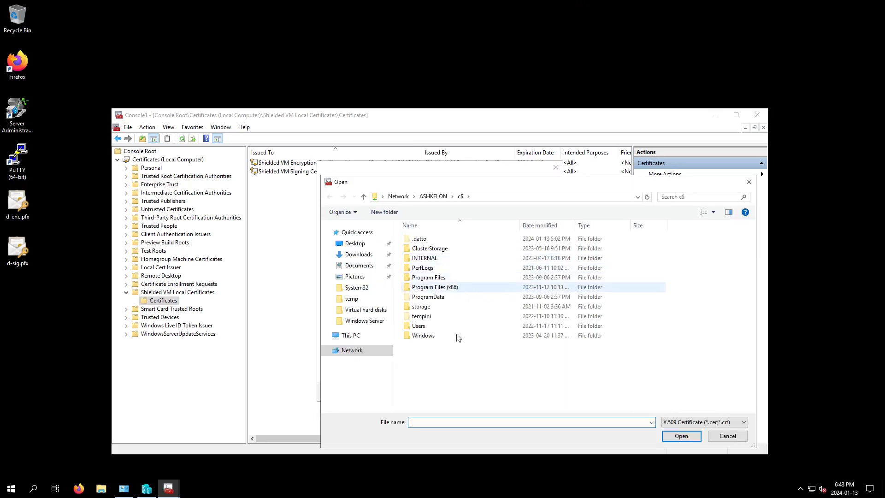
# Choose ASHKELON's encryption PFX from Users\Administrator.INTERNAL\Desktop, filtering the files to Personal Information Exchange
pyautogui.doubleClick(420, 326)
pyautogui.doubleClick(434, 250)
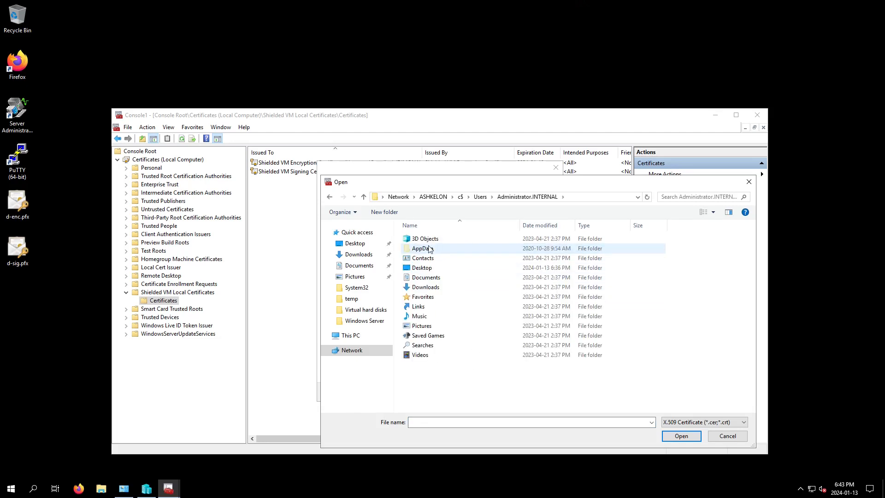
pyautogui.doubleClick(422, 270)
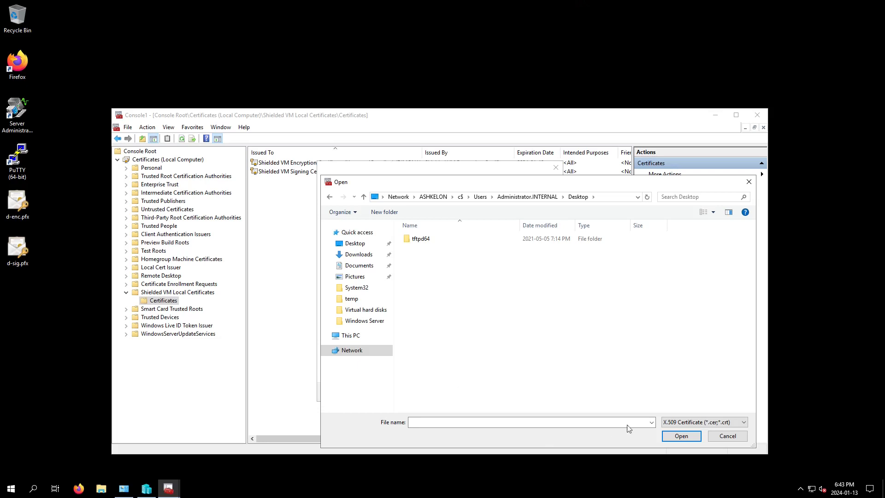
pyautogui.click(674, 422)
pyautogui.click(684, 438)
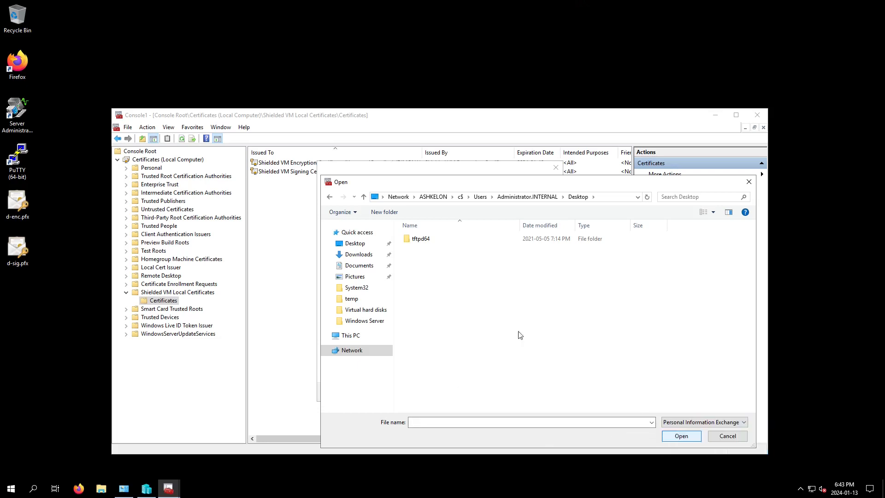
pyautogui.click(426, 252)
pyautogui.click(681, 436)
# Mark ASHKELON's encryption key as exportable and complete its import into the Shielded VM Local Certificates store
pyautogui.click(509, 391)
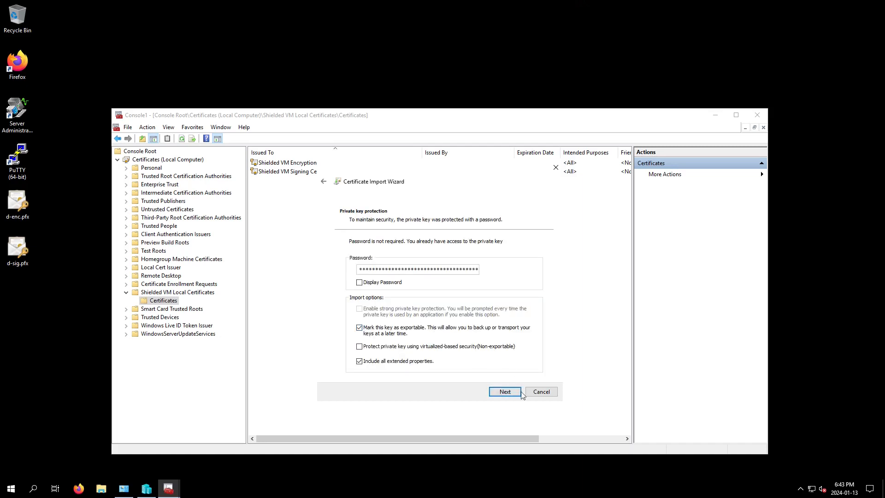
pyautogui.click(507, 394)
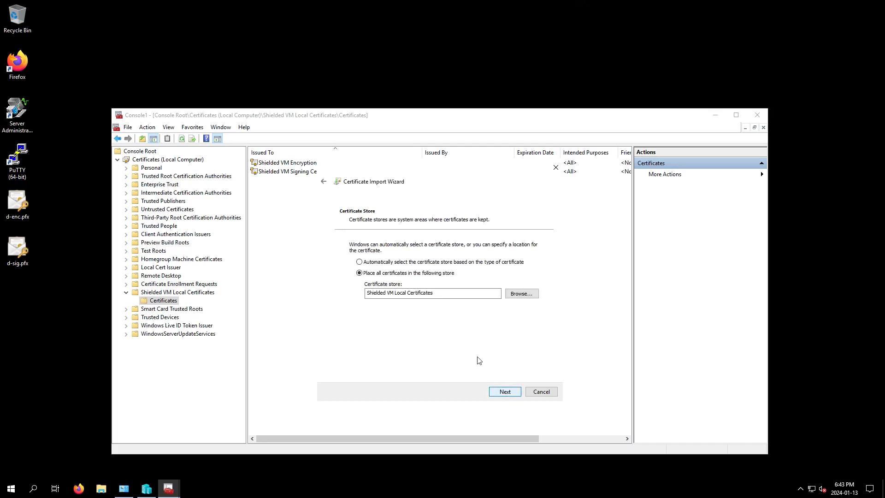
pyautogui.click(508, 392)
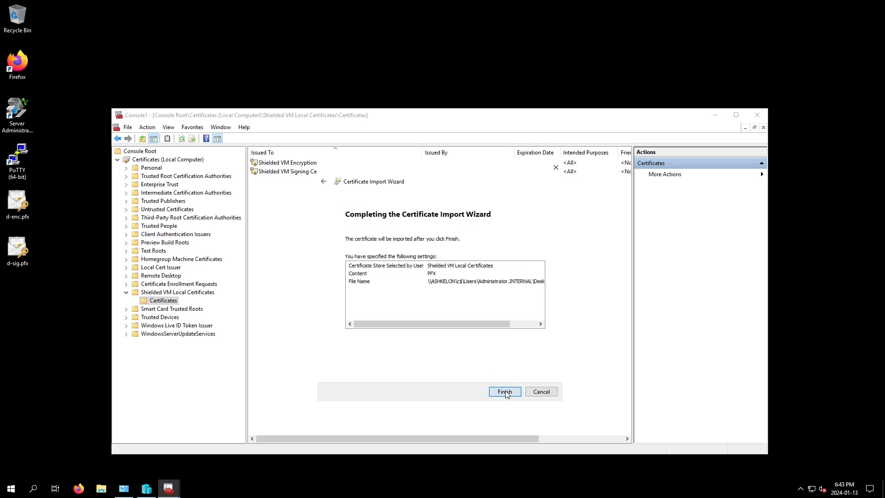
pyautogui.click(504, 391)
pyautogui.press('Return')
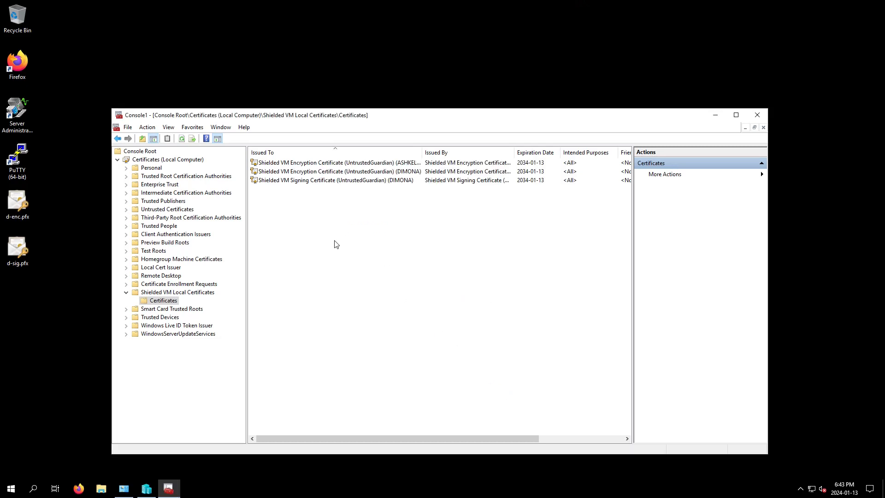
# Start another certificate import and choose ASHKELON's signing PFX from its Desktop folder, filtering the files to Personal Information Exchange
pyautogui.rightClick(334, 240)
pyautogui.moveTo(369, 246)
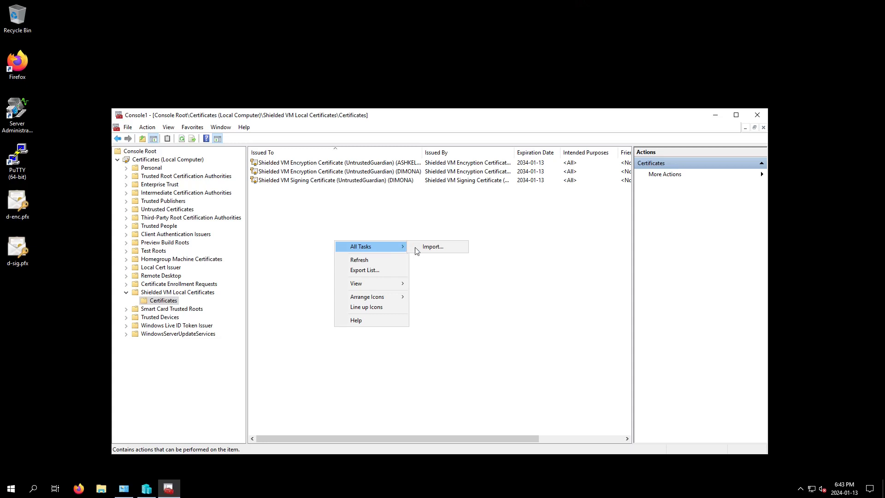
pyautogui.click(429, 245)
pyautogui.click(500, 392)
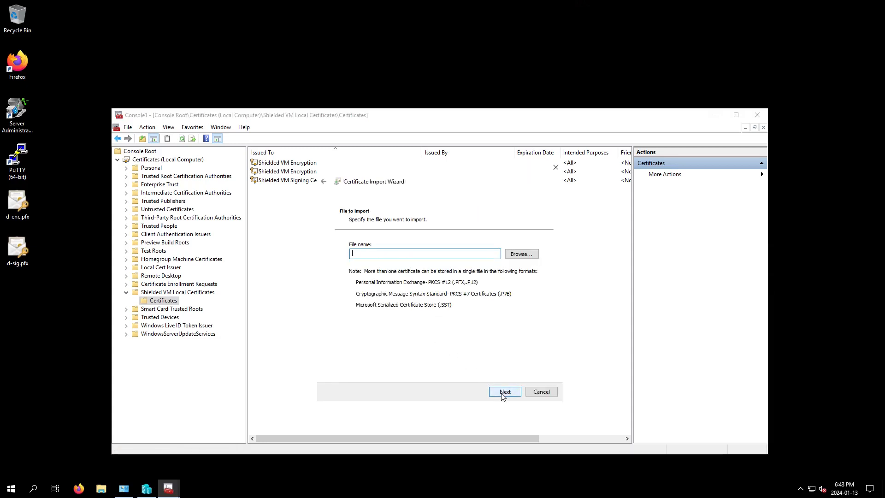
pyautogui.click(519, 254)
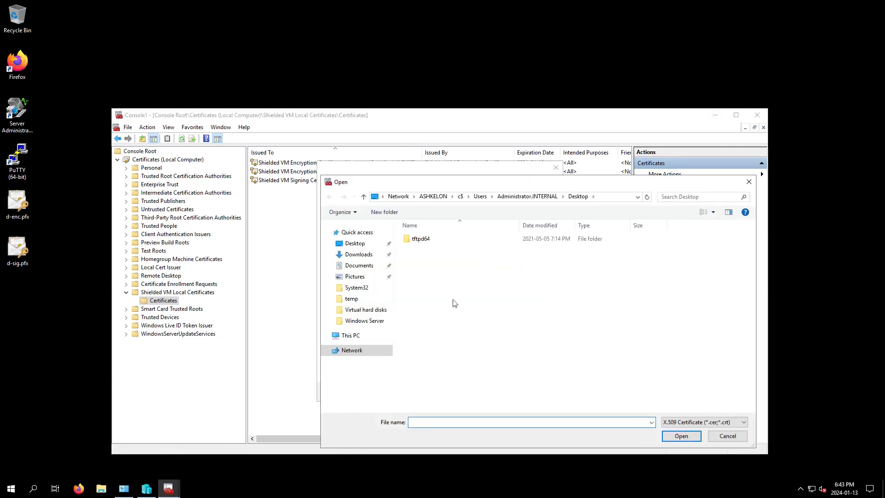
pyautogui.click(675, 421)
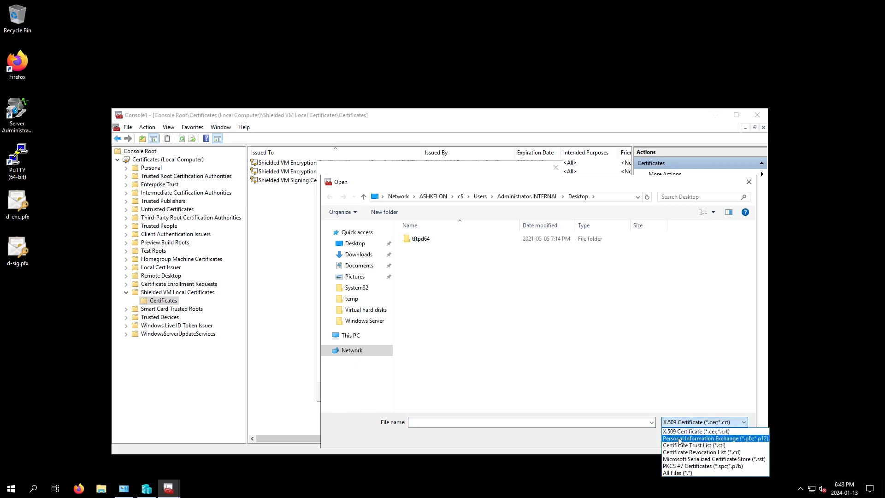
pyautogui.click(691, 435)
pyautogui.click(423, 258)
pyautogui.click(681, 436)
# Mark ASHKELON's signing key as exportable and complete its import into the Shielded VM Local Certificates store
pyautogui.click(505, 392)
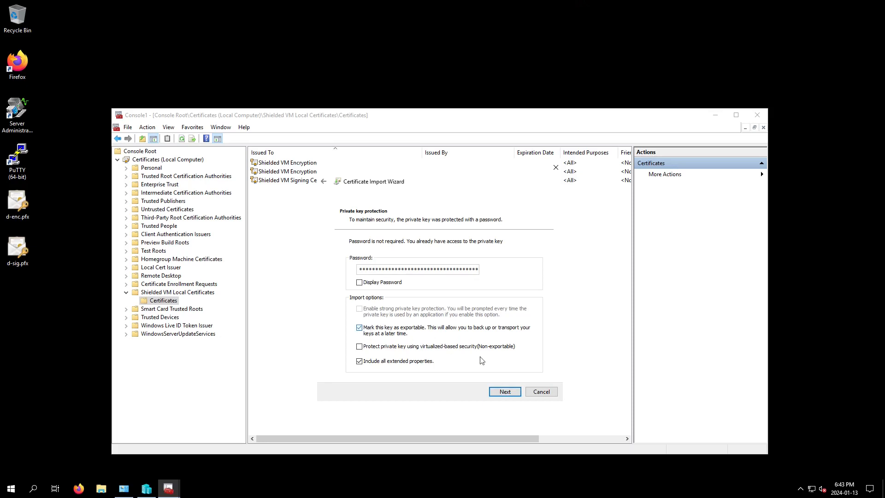
pyautogui.click(505, 392)
pyautogui.click(505, 392)
pyautogui.click(504, 392)
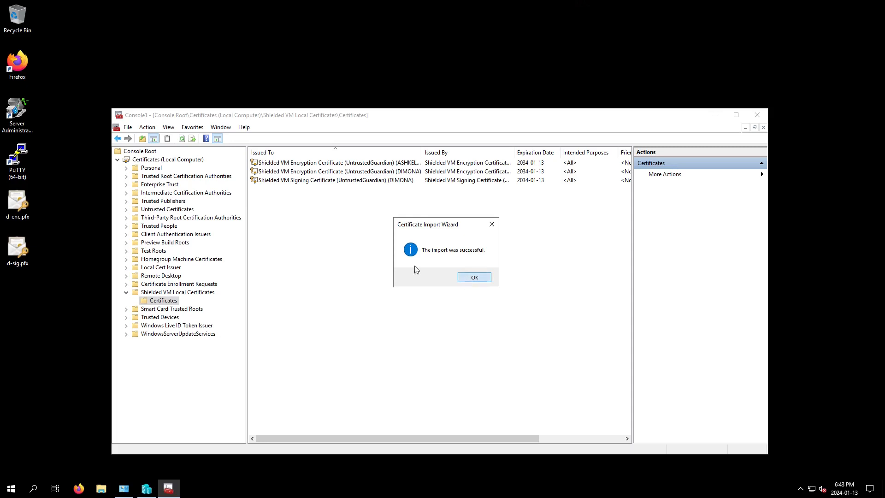
pyautogui.press('Return')
# Start a new certificate import and browse for the file from \\BEERSHEBA\c$
pyautogui.rightClick(310, 262)
pyautogui.moveTo(360, 267)
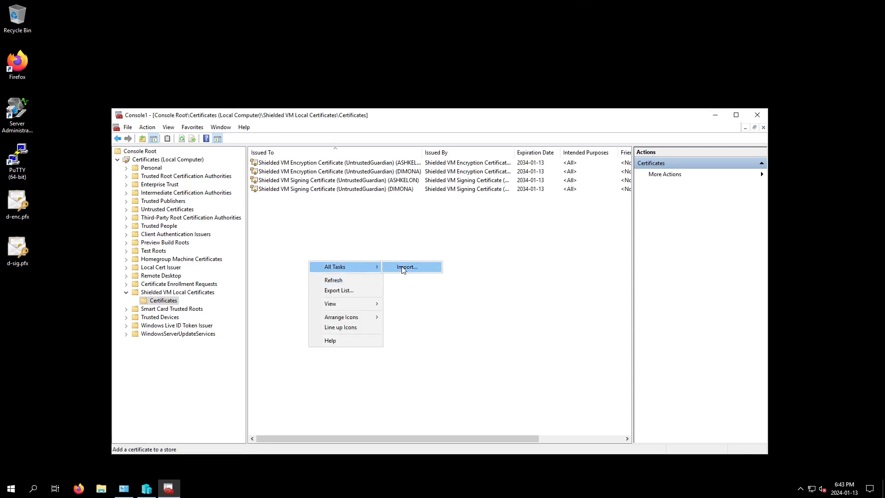
pyautogui.click(400, 267)
pyautogui.click(510, 392)
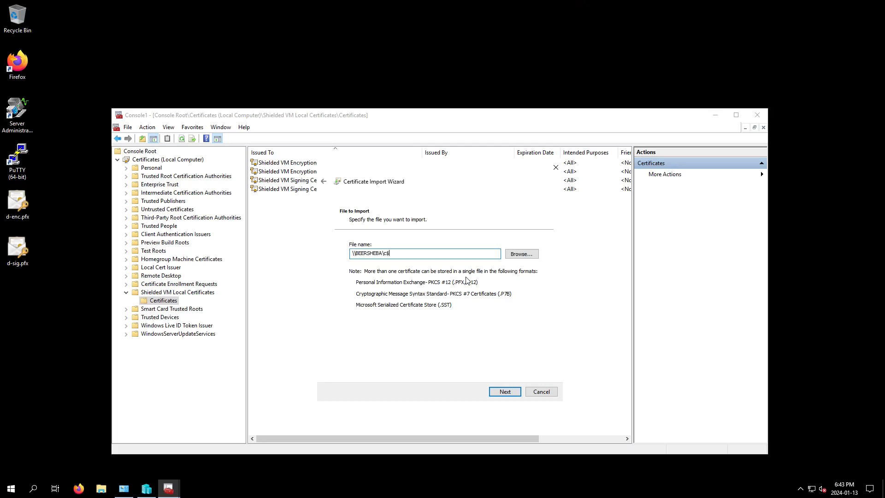
pyautogui.click(520, 254)
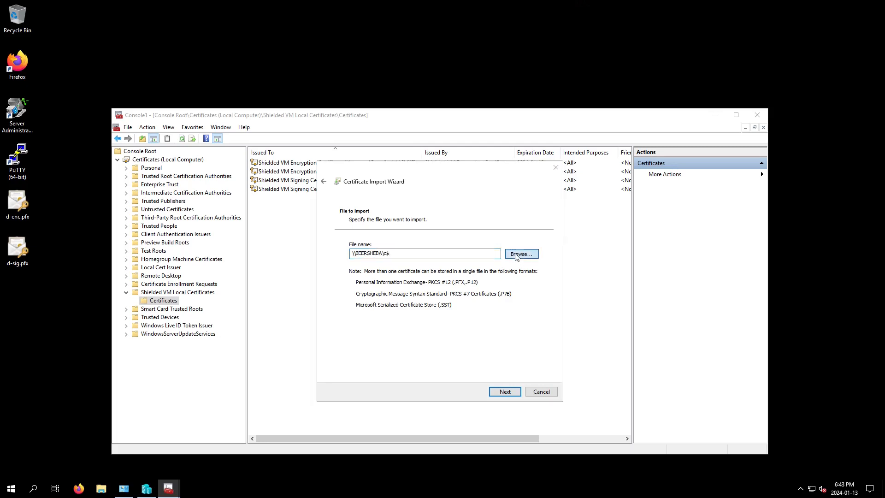
# Choose b-enc.pfx from BEERSHEBA's Users\Administrator.INTERNAL\Desktop folder, filtering the files to Personal Information Exchange
pyautogui.doubleClick(418, 317)
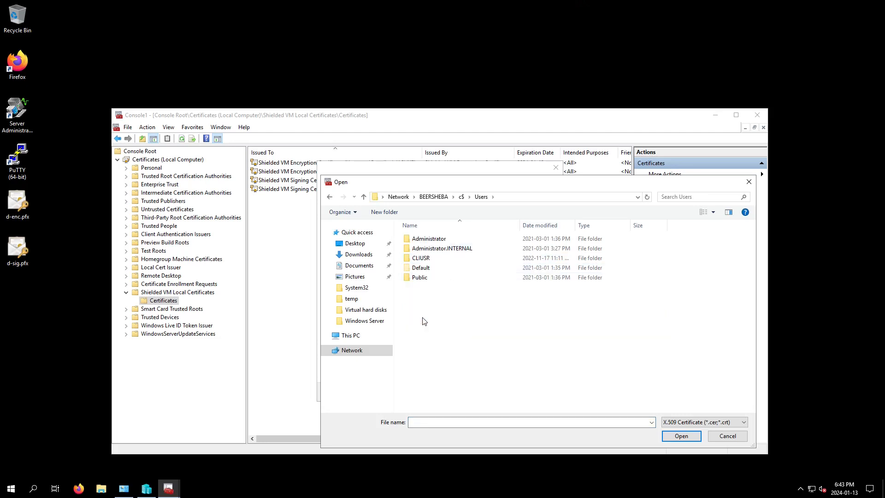
pyautogui.doubleClick(432, 248)
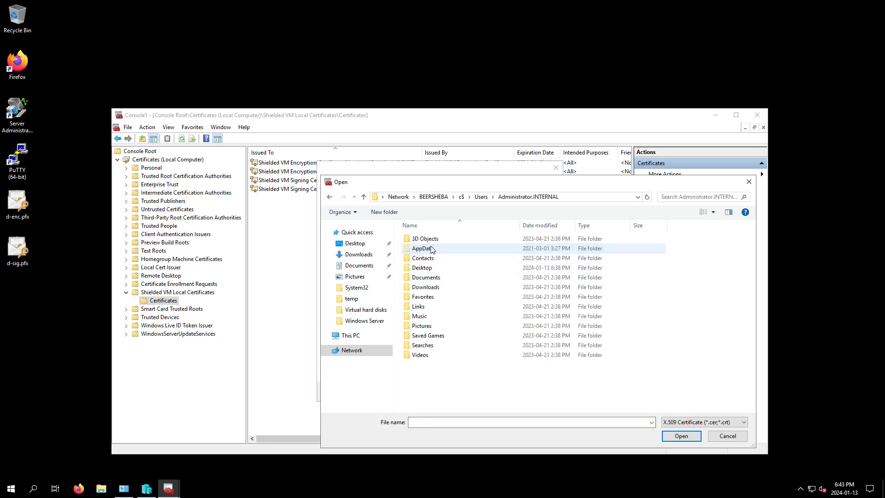
pyautogui.doubleClick(422, 268)
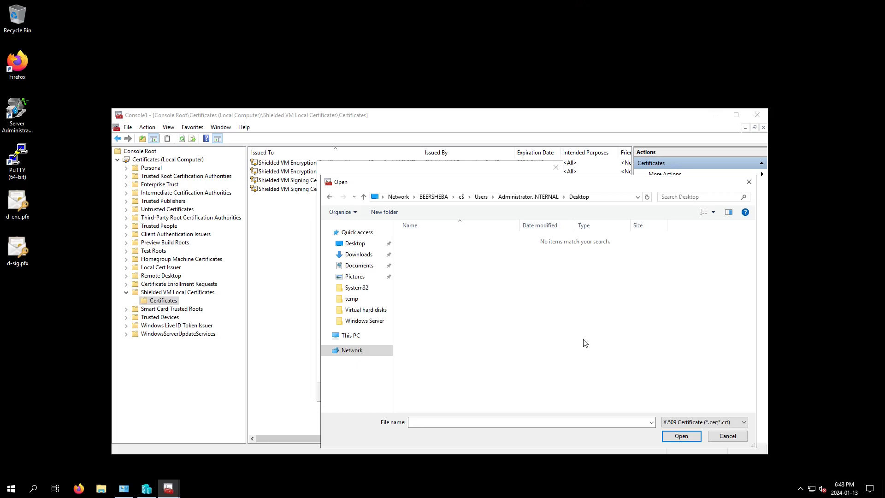
pyautogui.click(692, 422)
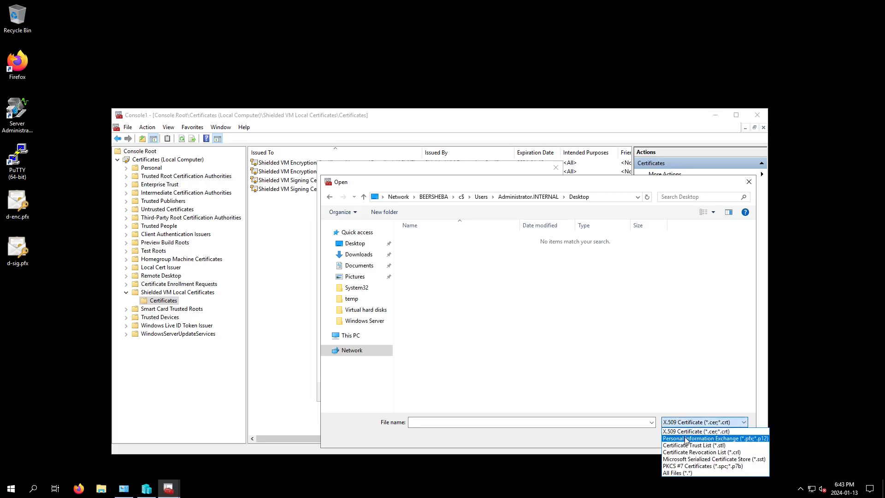
pyautogui.click(687, 441)
pyautogui.click(414, 240)
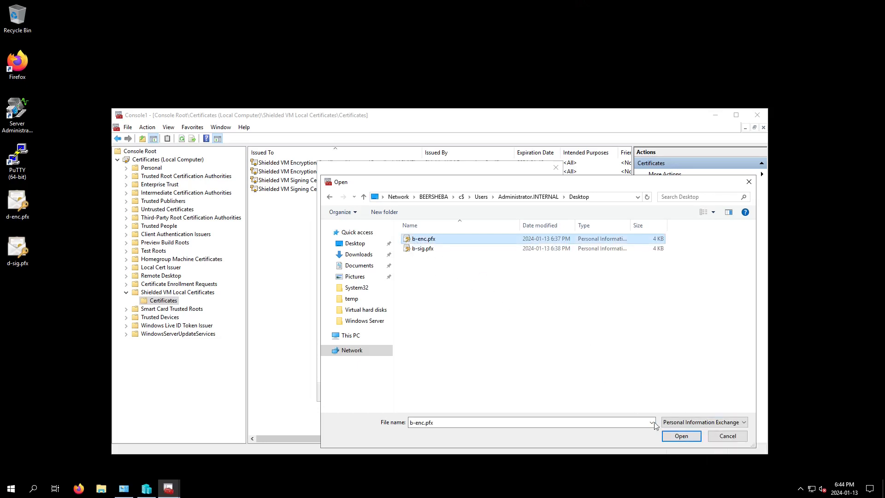
pyautogui.click(680, 435)
# Complete the b-enc.pfx import into the Shielded VM Local Certificates store
pyautogui.click(505, 391)
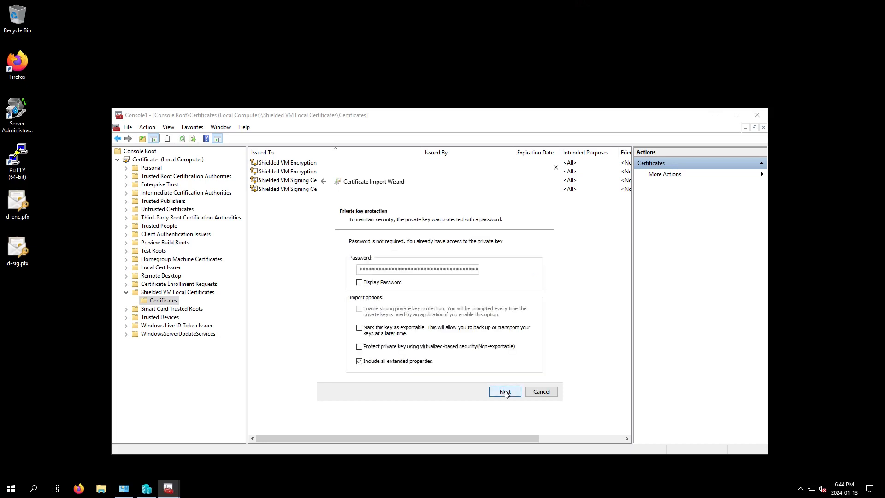
pyautogui.click(507, 392)
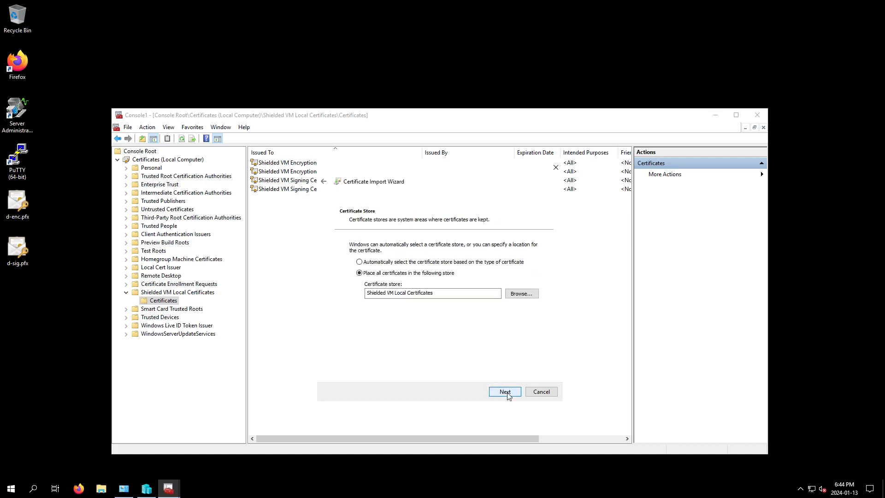
pyautogui.click(504, 392)
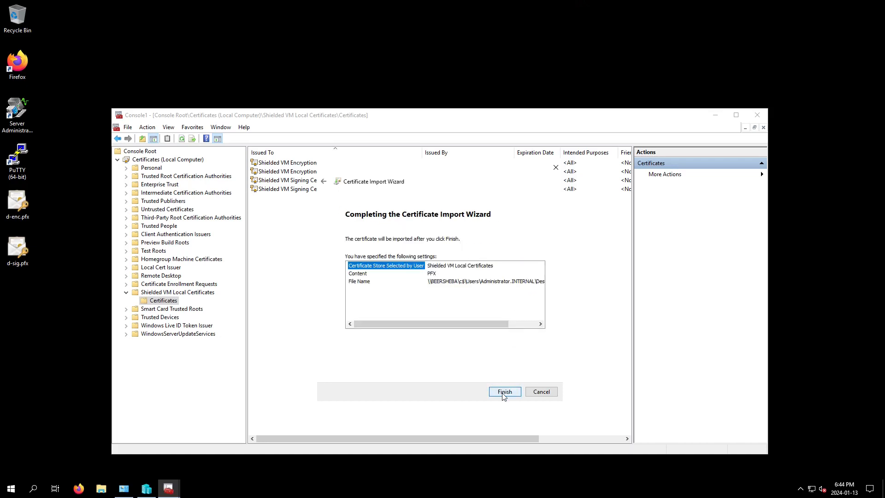
pyautogui.click(505, 391)
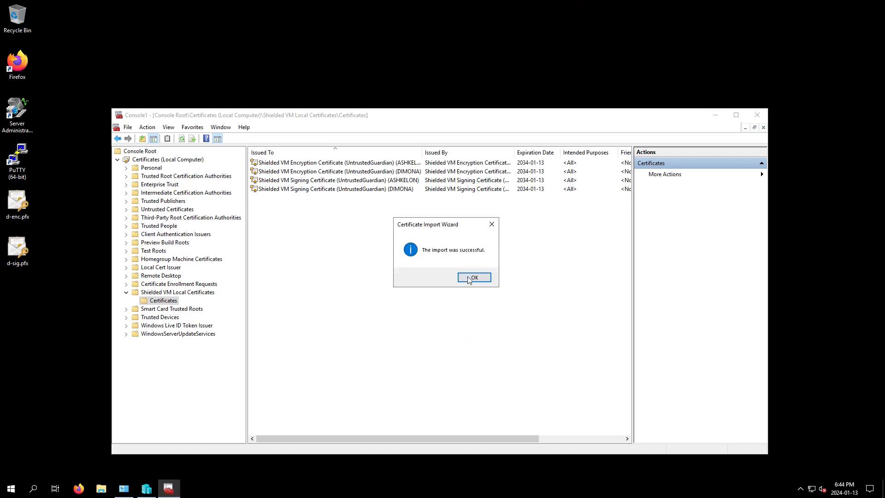
pyautogui.click(469, 279)
# Start another certificate import and choose b-sig.pfx from BEERSHEBA's Users\Administrator.INTERNAL\Desktop folder, filtering the files to Personal Information Exchange
pyautogui.rightClick(371, 268)
pyautogui.moveTo(429, 277)
pyautogui.click(459, 276)
pyautogui.click(508, 395)
pyautogui.click(518, 258)
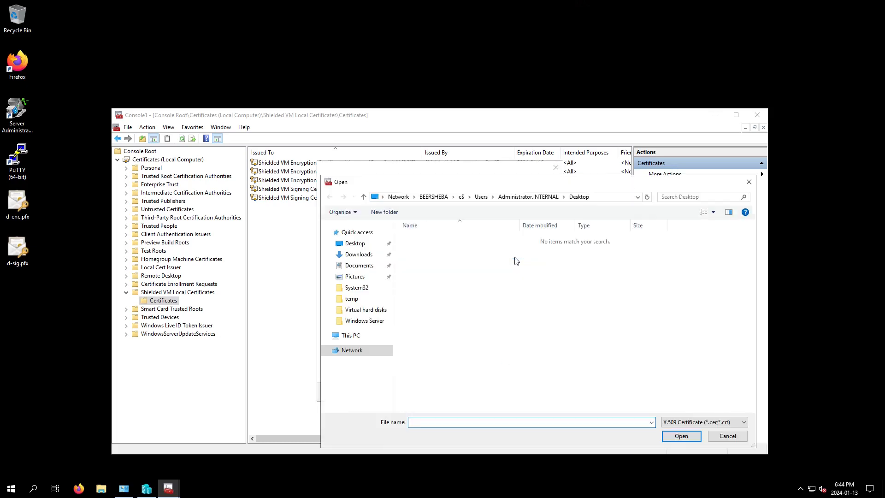
pyautogui.click(679, 422)
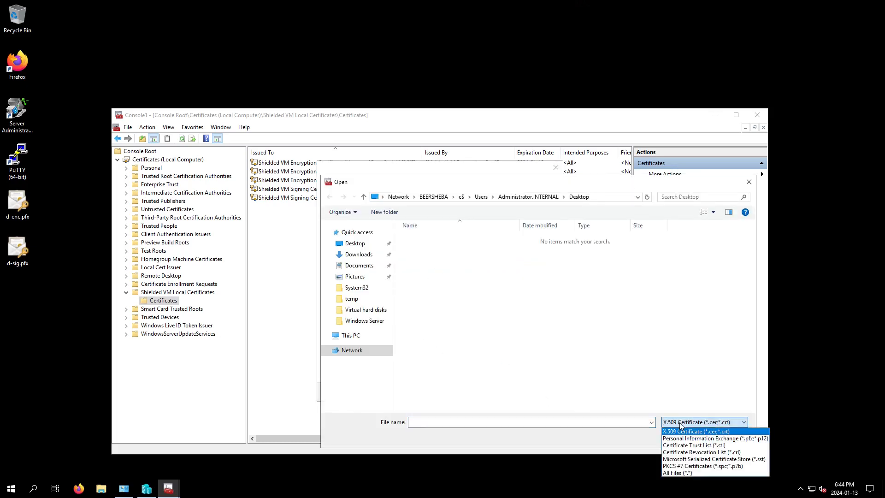
pyautogui.click(676, 438)
pyautogui.click(429, 249)
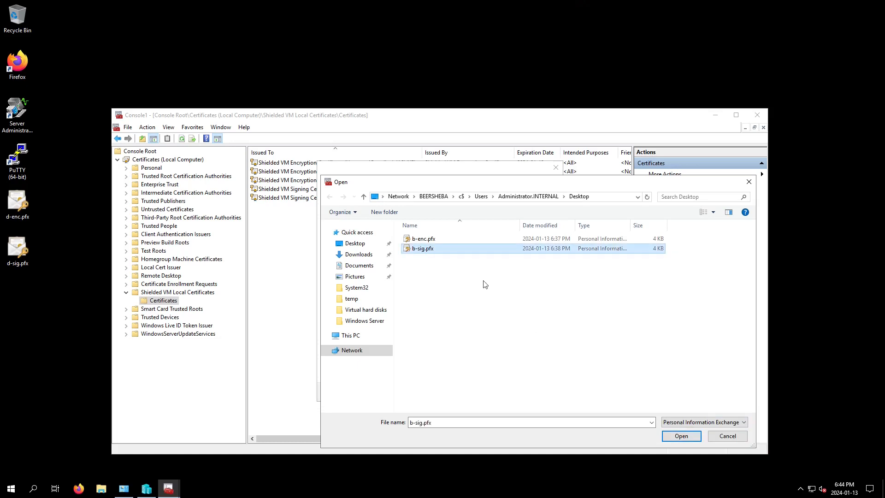
pyautogui.click(681, 436)
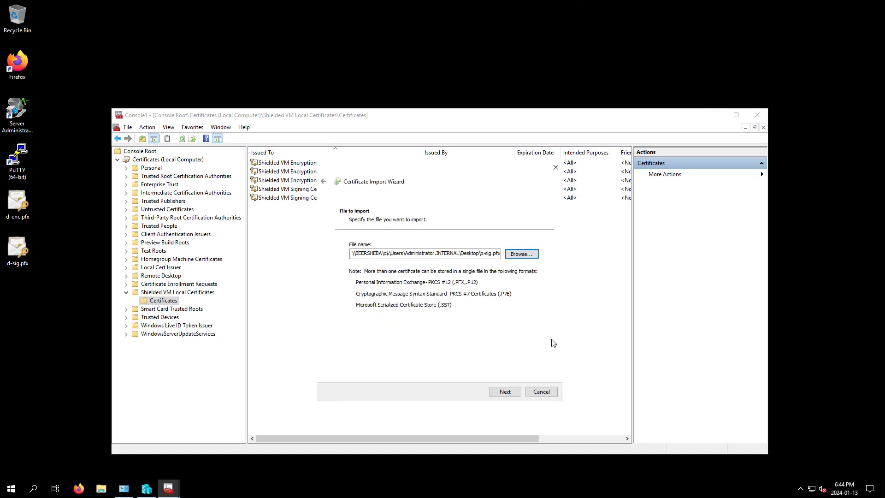
# Complete the b-sig.pfx import into the Shielded VM Local Certificates store with the private key marked as exportable
pyautogui.click(504, 392)
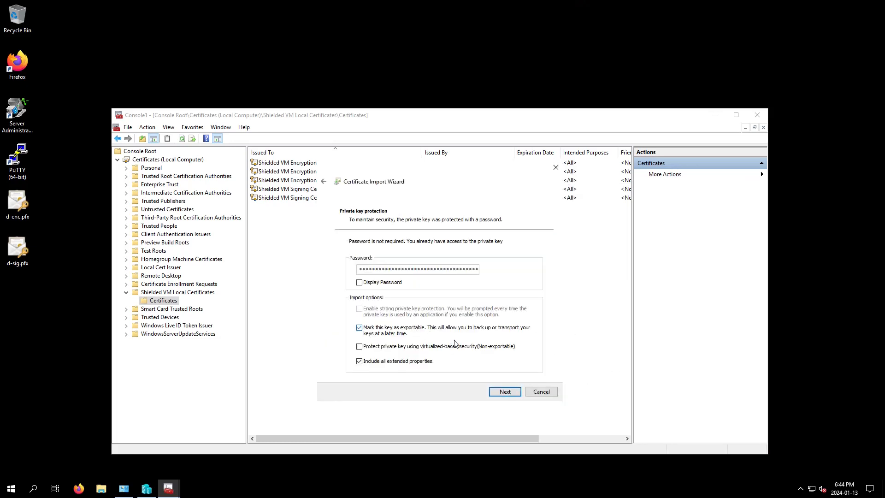
pyautogui.click(505, 392)
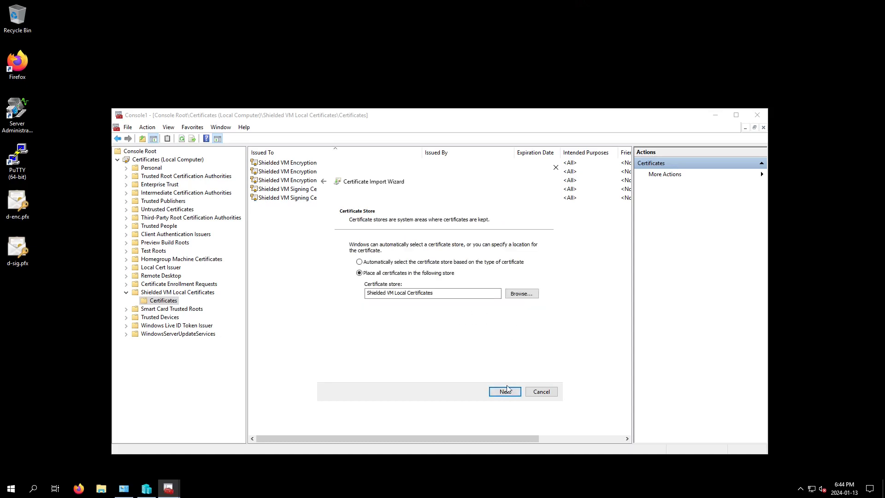
pyautogui.click(506, 391)
pyautogui.click(507, 391)
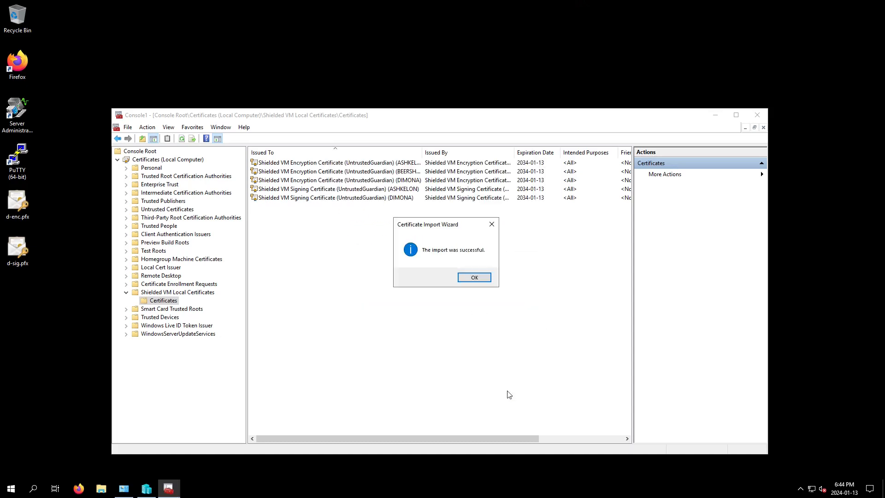
pyautogui.click(474, 277)
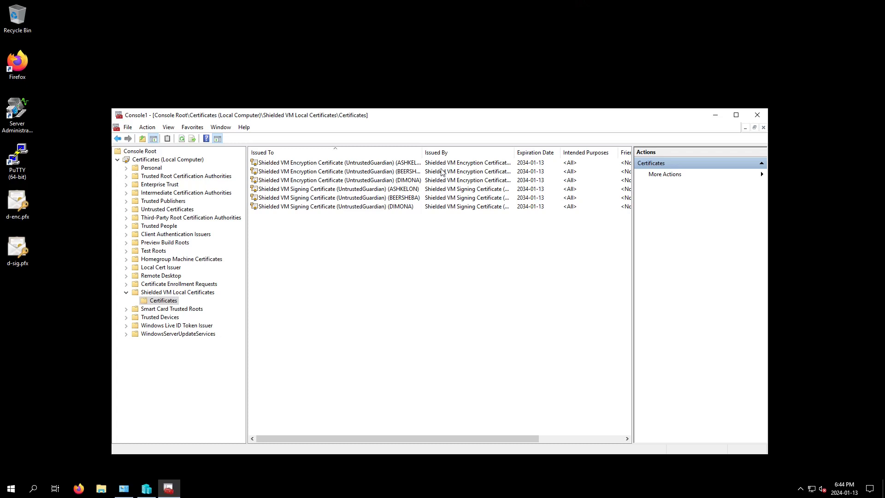
# Fit the Issued To column to the full certificate names and close the certificates console without saving its settings
pyautogui.doubleClick(422, 153)
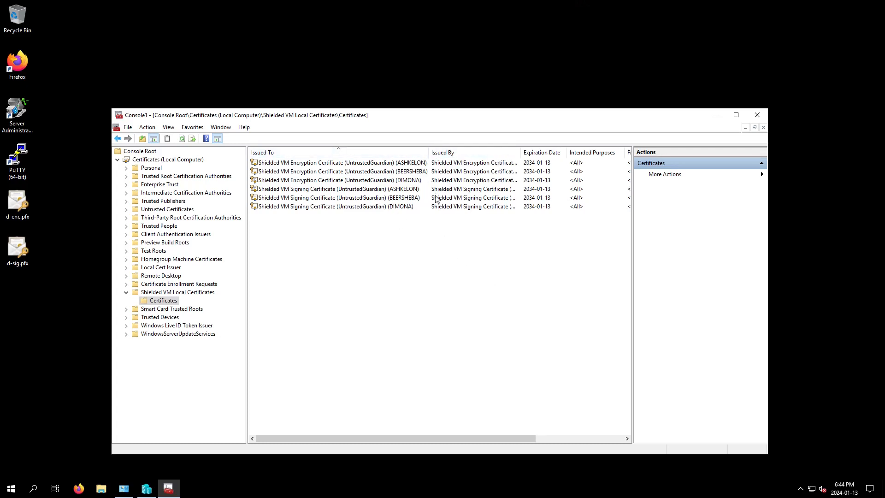
pyautogui.click(756, 115)
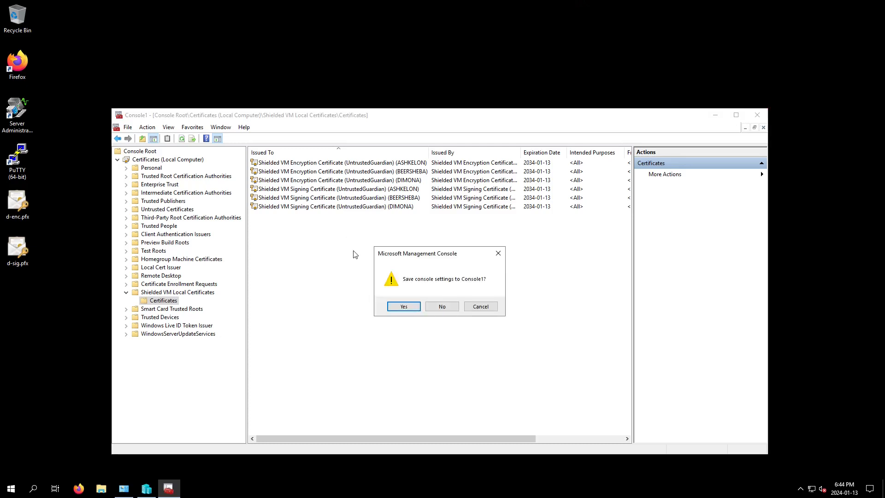
pyautogui.click(443, 307)
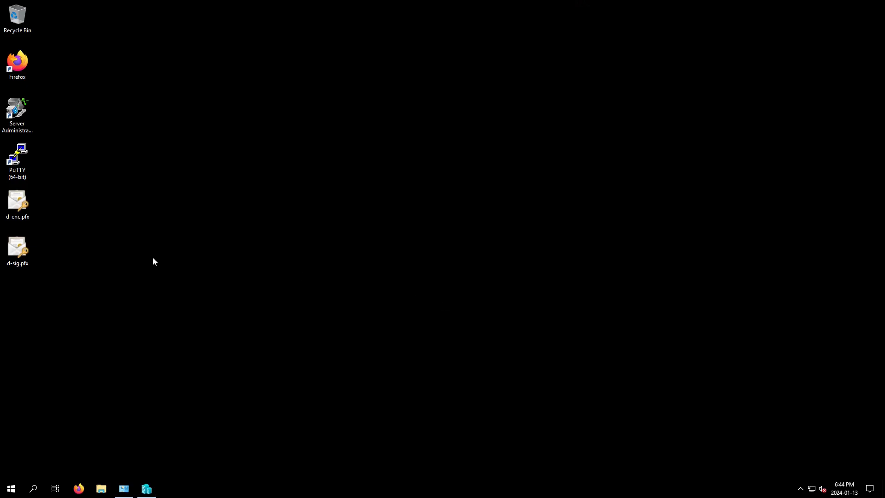
# Delete d-enc.pfx and d-sig.pfx from DIMONA's desktop
pyautogui.moveTo(90, 288); pyautogui.dragTo(10, 203)
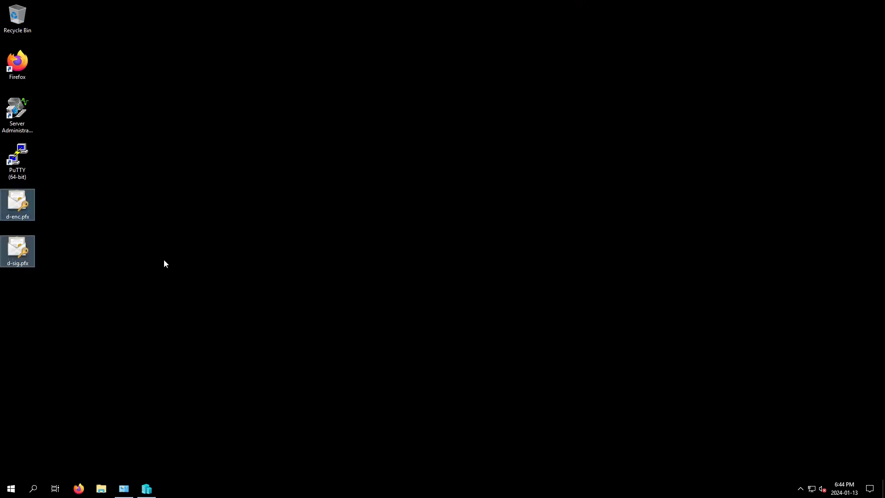
pyautogui.press('Delete')
pyautogui.press('Return')
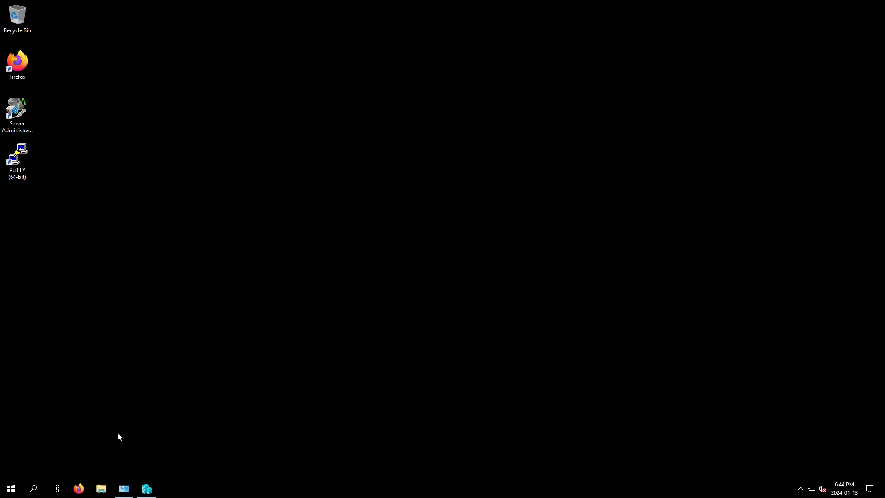
# Open \\ASHKELON\c$ in File Explorer and remove a-enc.pfx and a-sig.pfx from the Users\Administrator.INTERNAL\Desktop folder
pyautogui.click(101, 488)
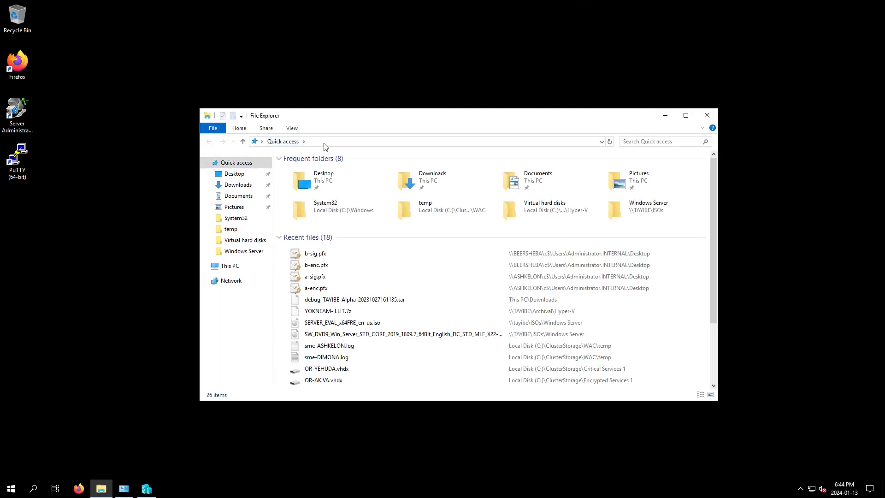
pyautogui.click(321, 142)
pyautogui.write('\\ASHKE')
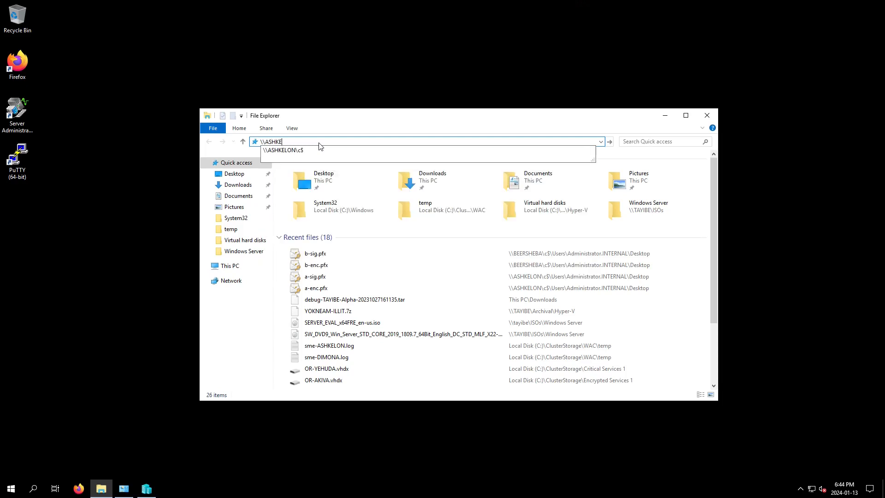
pyautogui.write('LON\\c$')
pyautogui.press('Return')
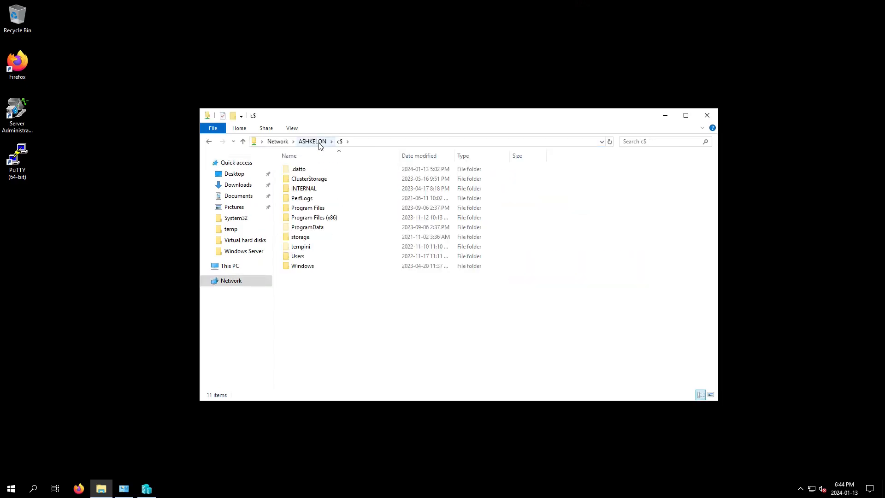
pyautogui.doubleClick(293, 260)
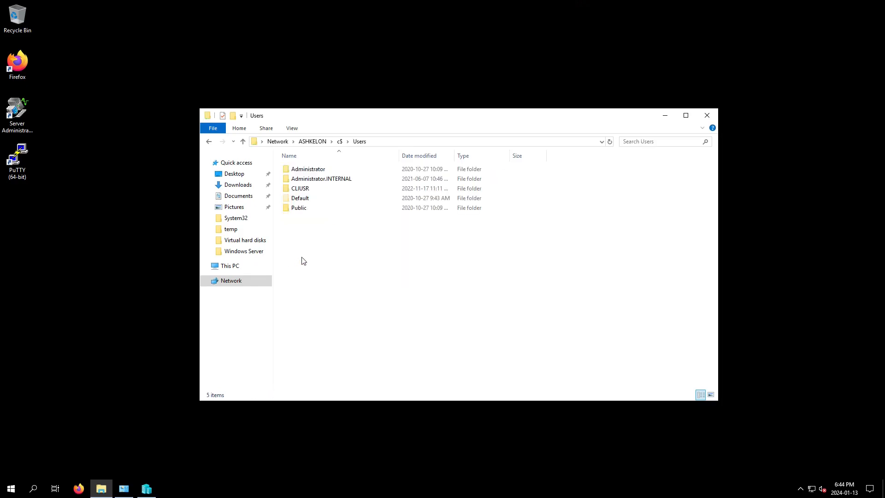
pyautogui.click(320, 180)
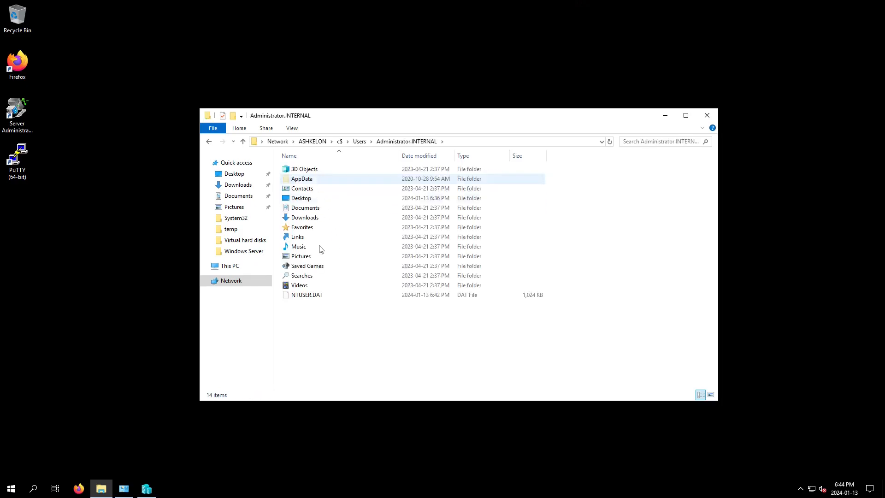
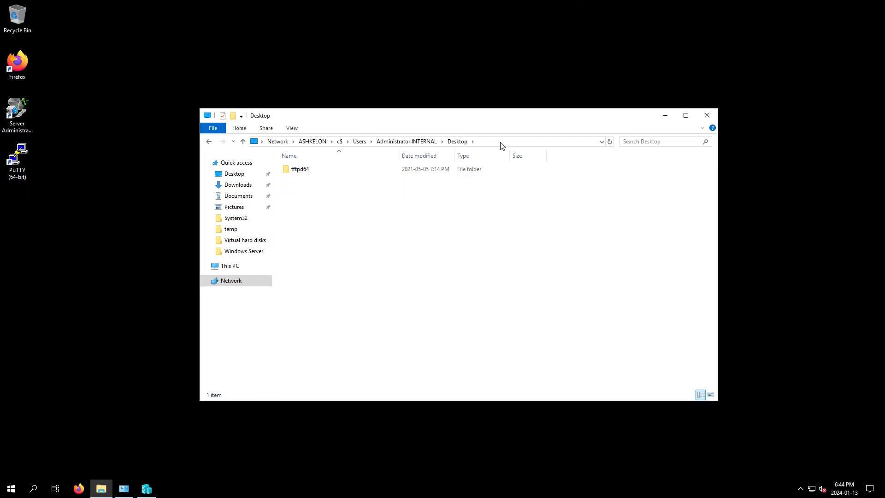
# Switch the folder path from ASHKELON to \\BEERSHEBA\c$\Users\Administrator.INTERNAL\Desktop
pyautogui.click(501, 143)
pyautogui.press('Home')
pyautogui.press('Right')
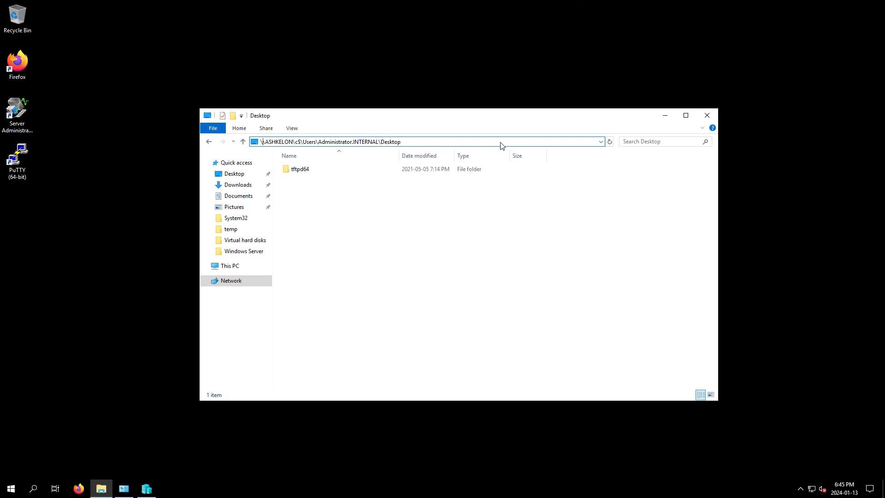
pyautogui.press('Delete')
pyautogui.press('Delete')
pyautogui.press('Delete')
pyautogui.press('Delete')
pyautogui.press('Delete')
pyautogui.press('Delete')
pyautogui.press('Delete')
pyautogui.press('Delete')
pyautogui.press('Delete')
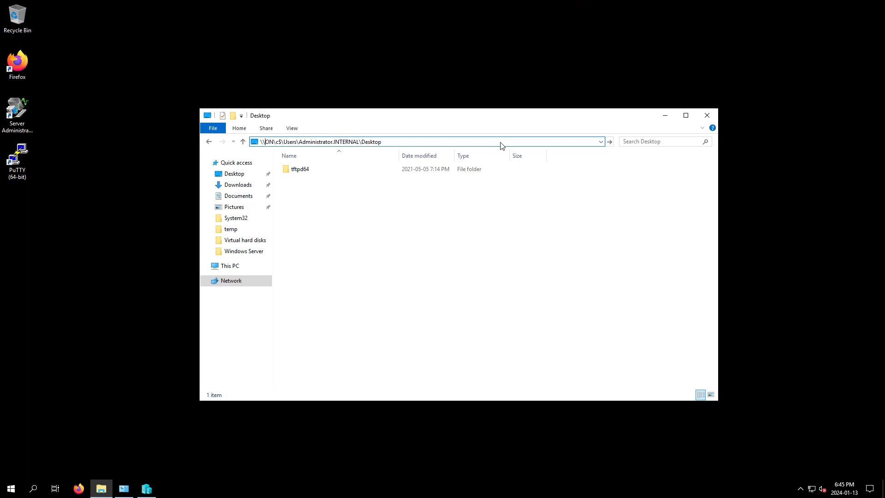
pyautogui.write('BEERSHEBA')
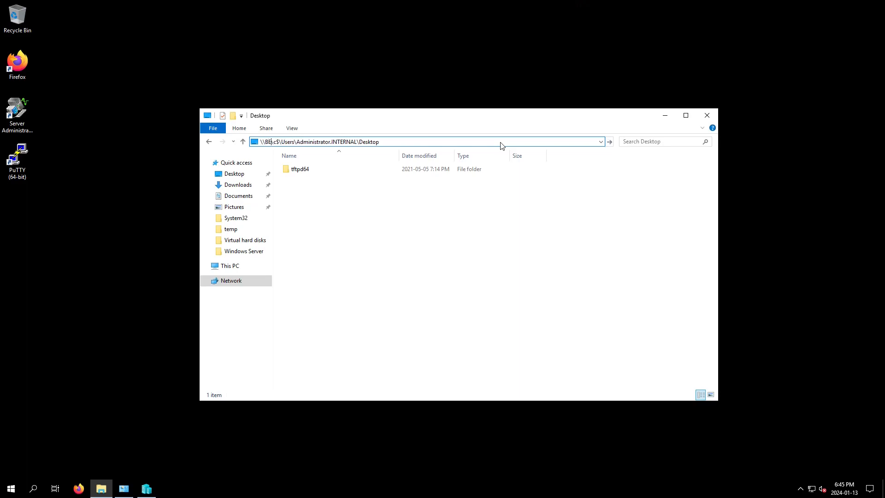
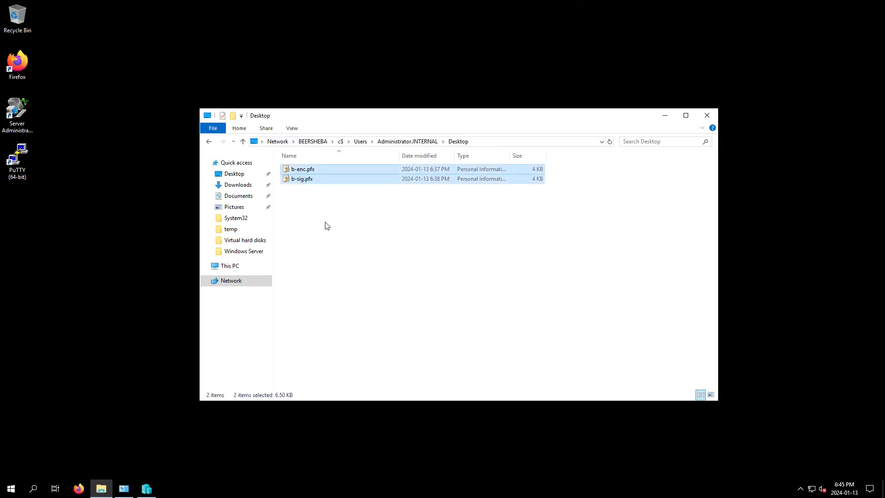
# Delete b-enc.pfx and b-sig.pfx from BEERSHEBA's desktop folder and close the File Explorer window
pyautogui.press('Delete')
pyautogui.press('Return')
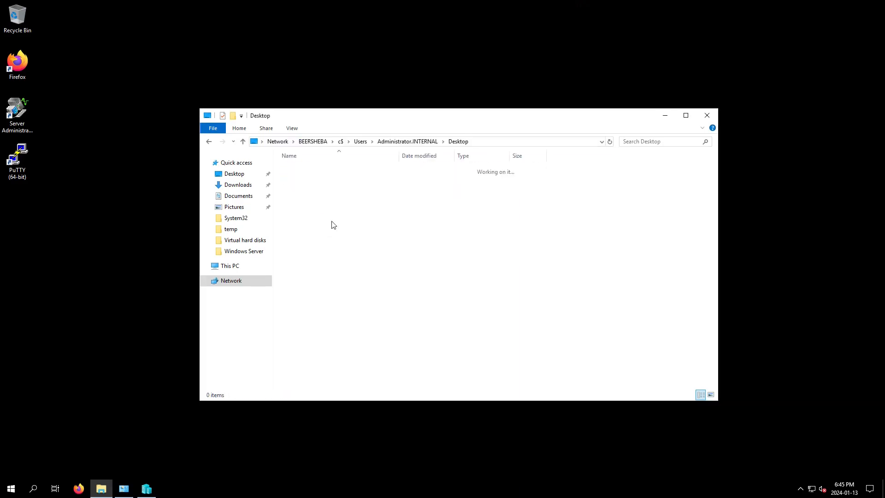
pyautogui.click(708, 115)
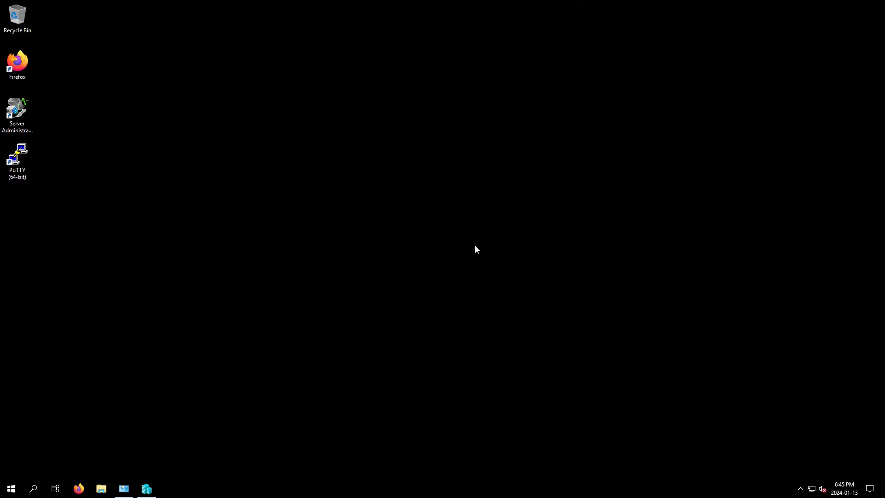